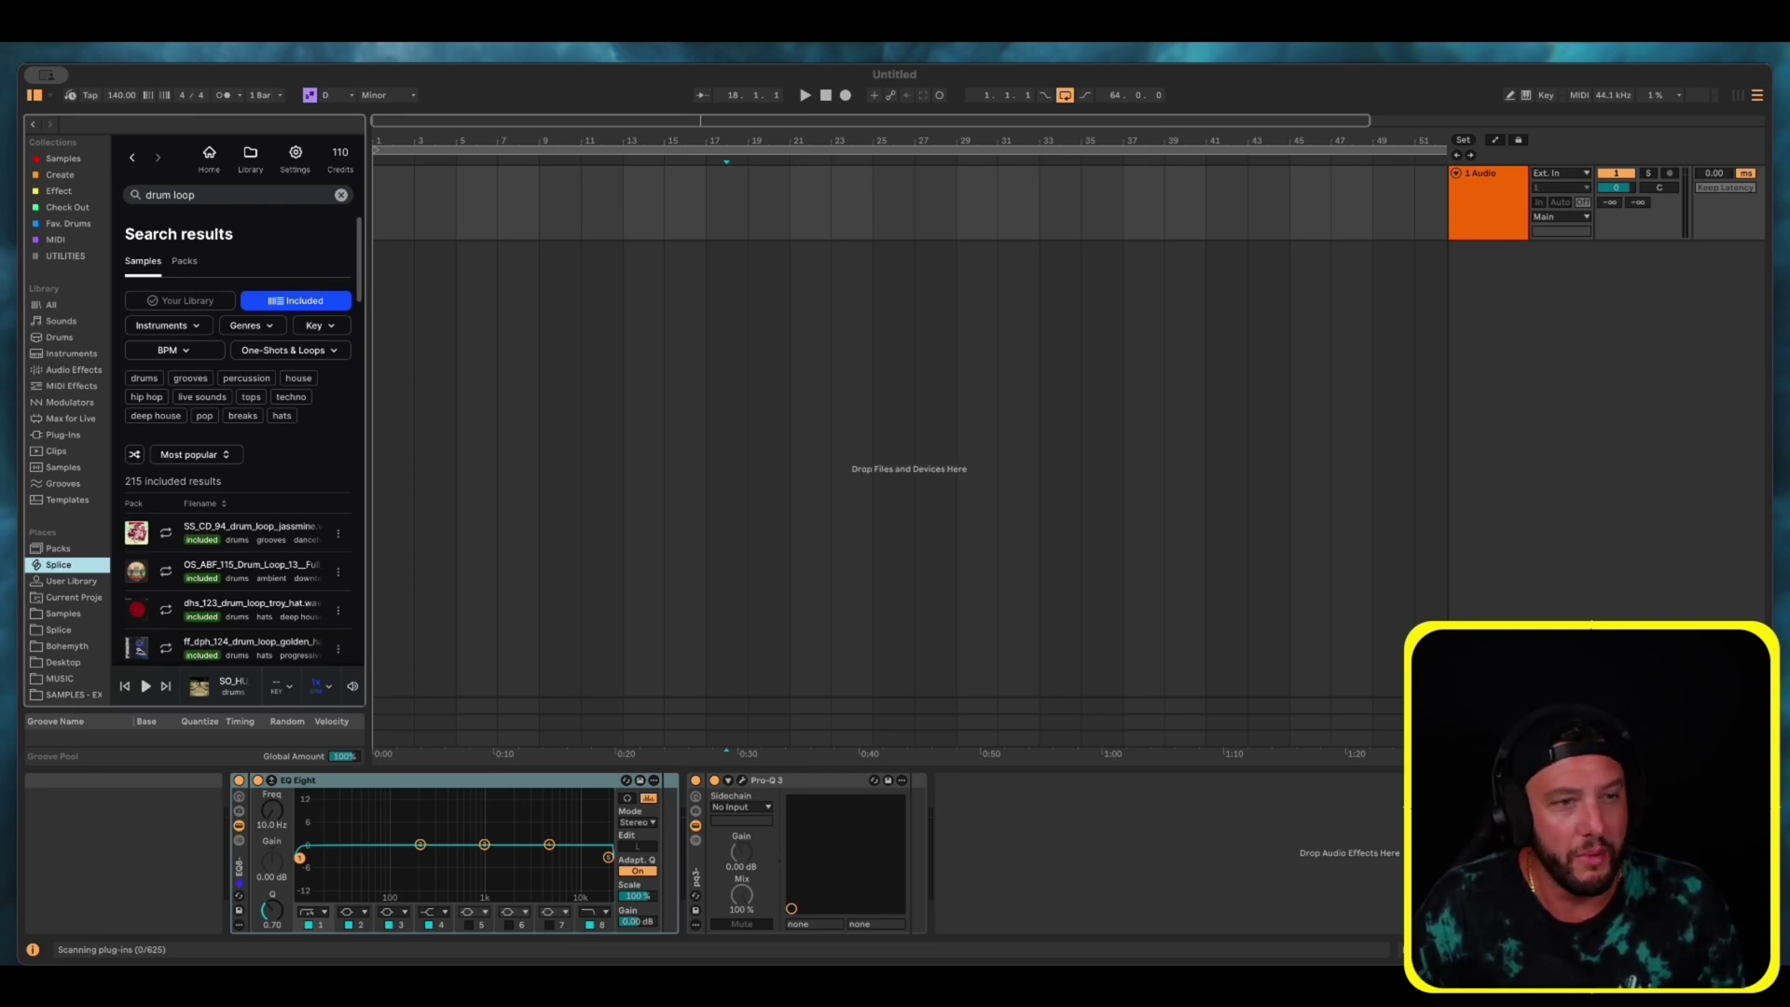
# Filter the Splice sample search to the project's D minor key
pyautogui.moveTo(367, 463)
pyautogui.mouseDown()
pyautogui.moveTo(416, 467)
pyautogui.moveTo(378, 463)
pyautogui.mouseUp()
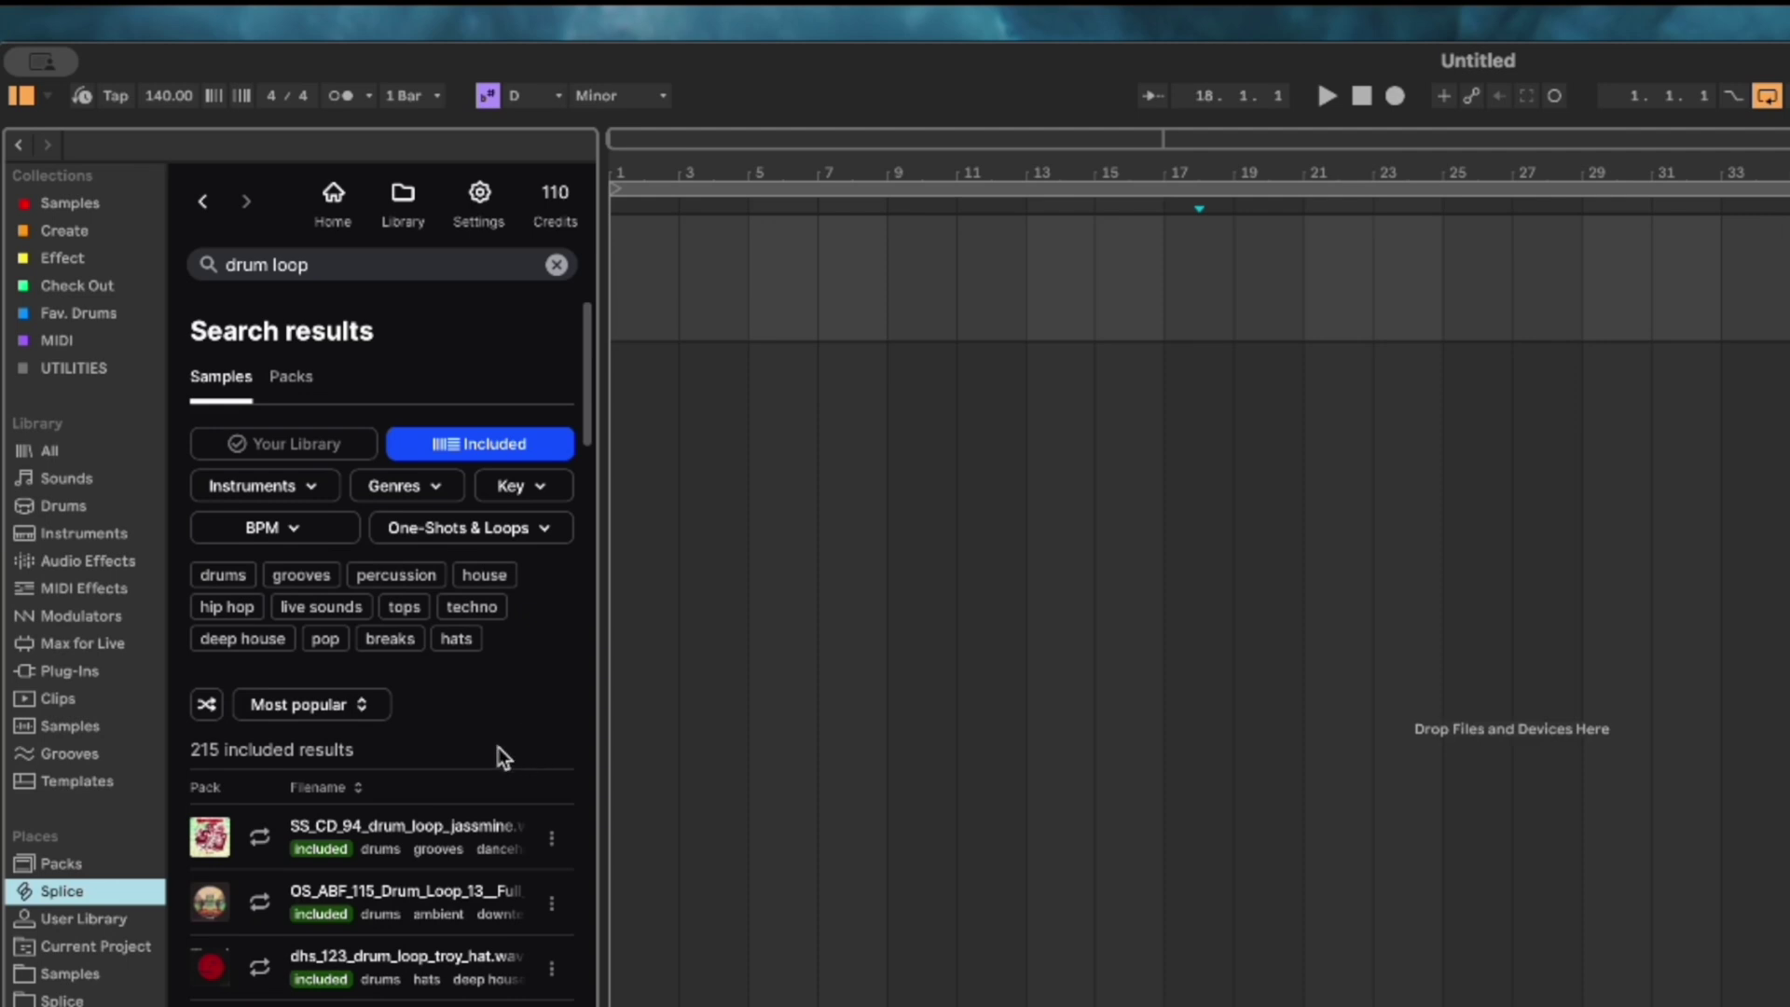
pyautogui.click(515, 493)
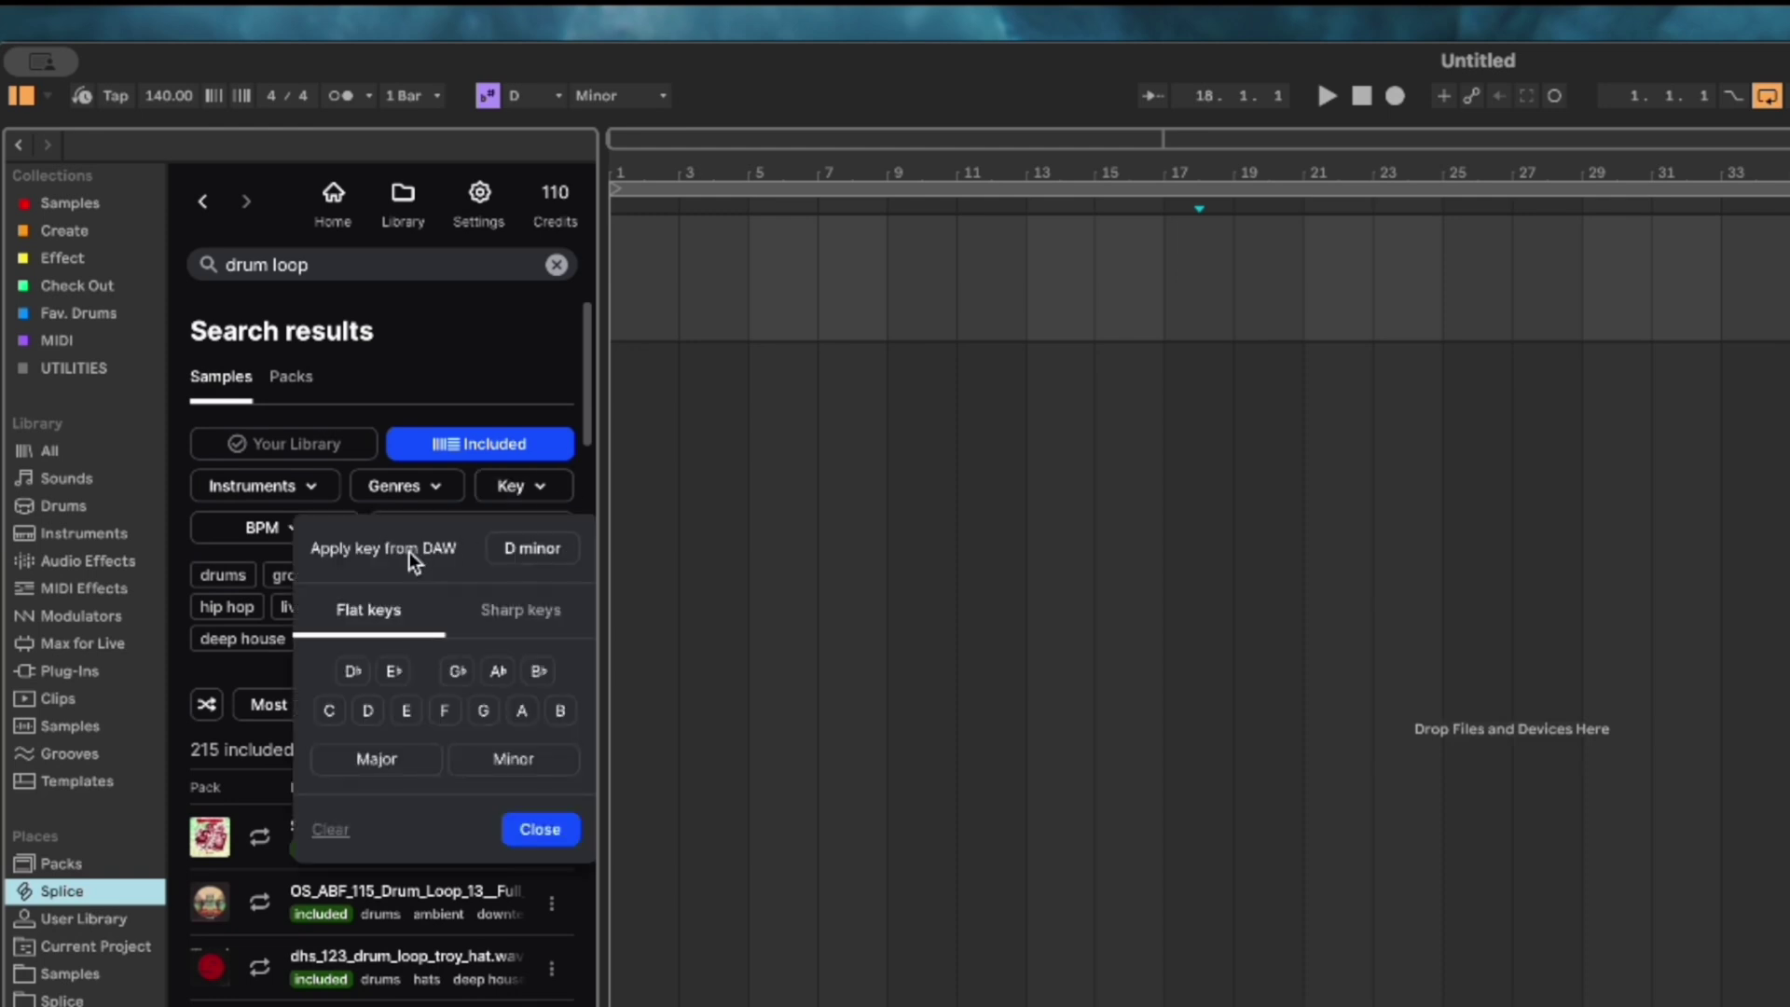
pyautogui.click(522, 552)
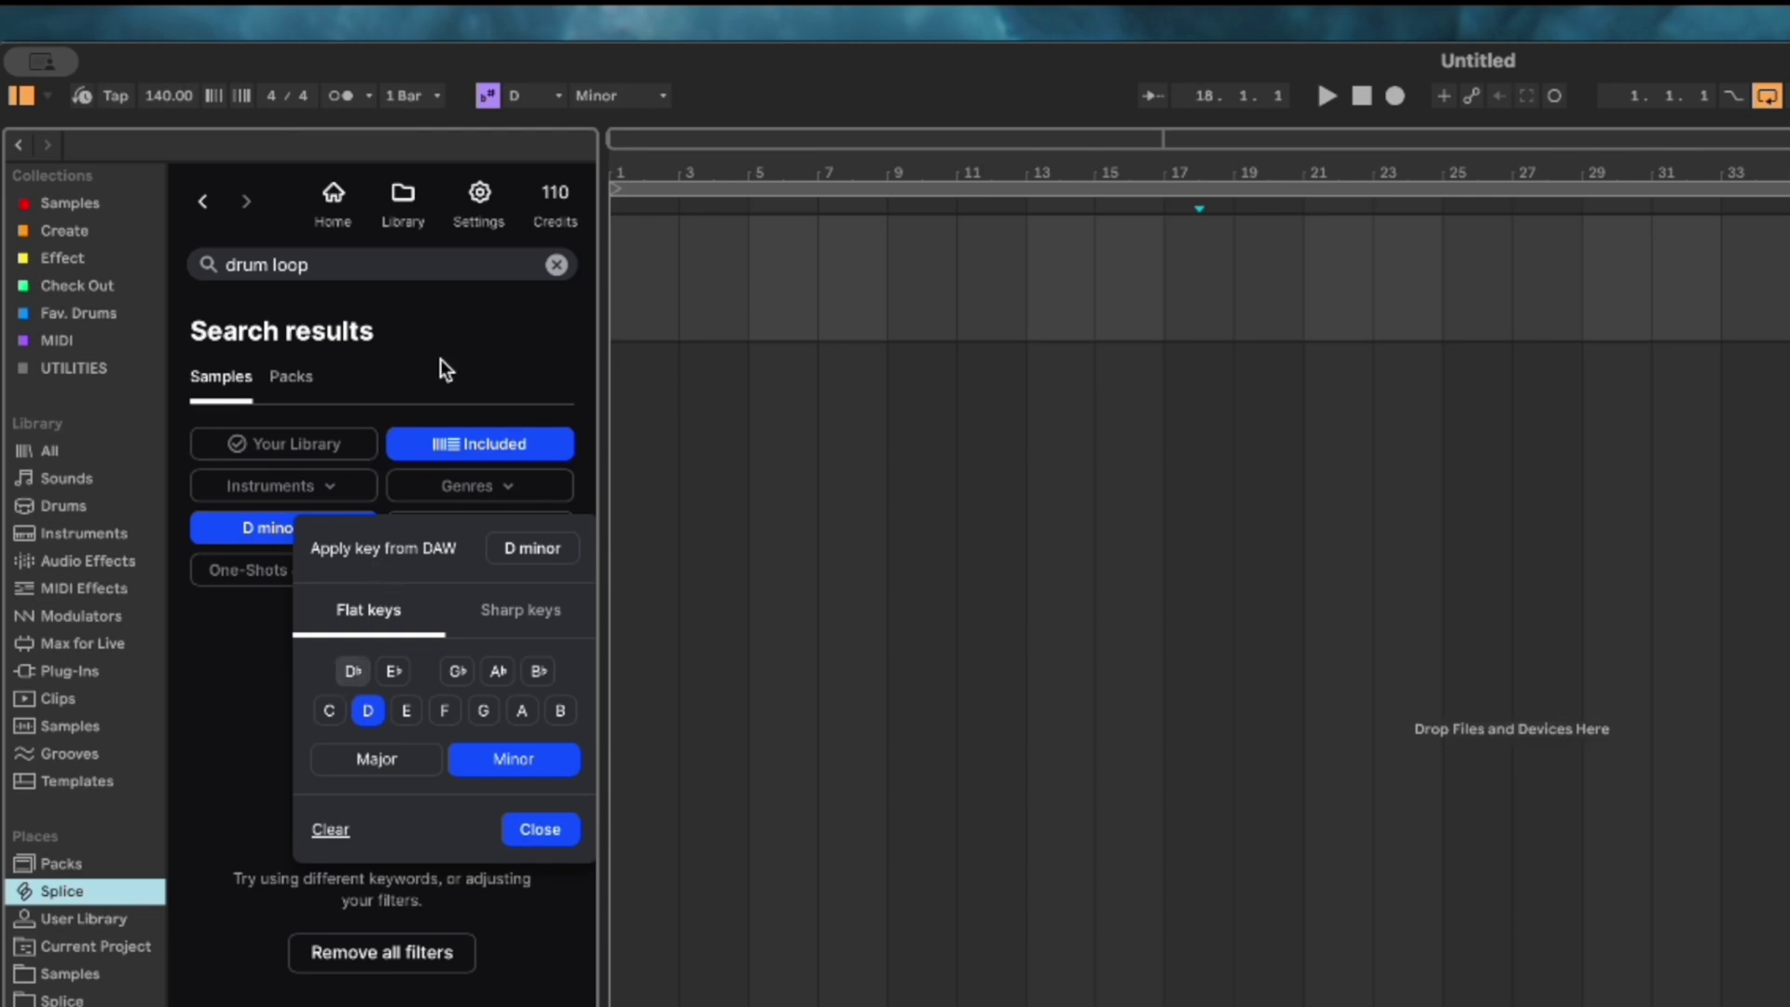
# Switch the project key to C and back to D, then close the key filter
pyautogui.click(535, 97)
pyautogui.click(539, 125)
pyautogui.click(522, 95)
pyautogui.click(550, 168)
pyautogui.click(539, 830)
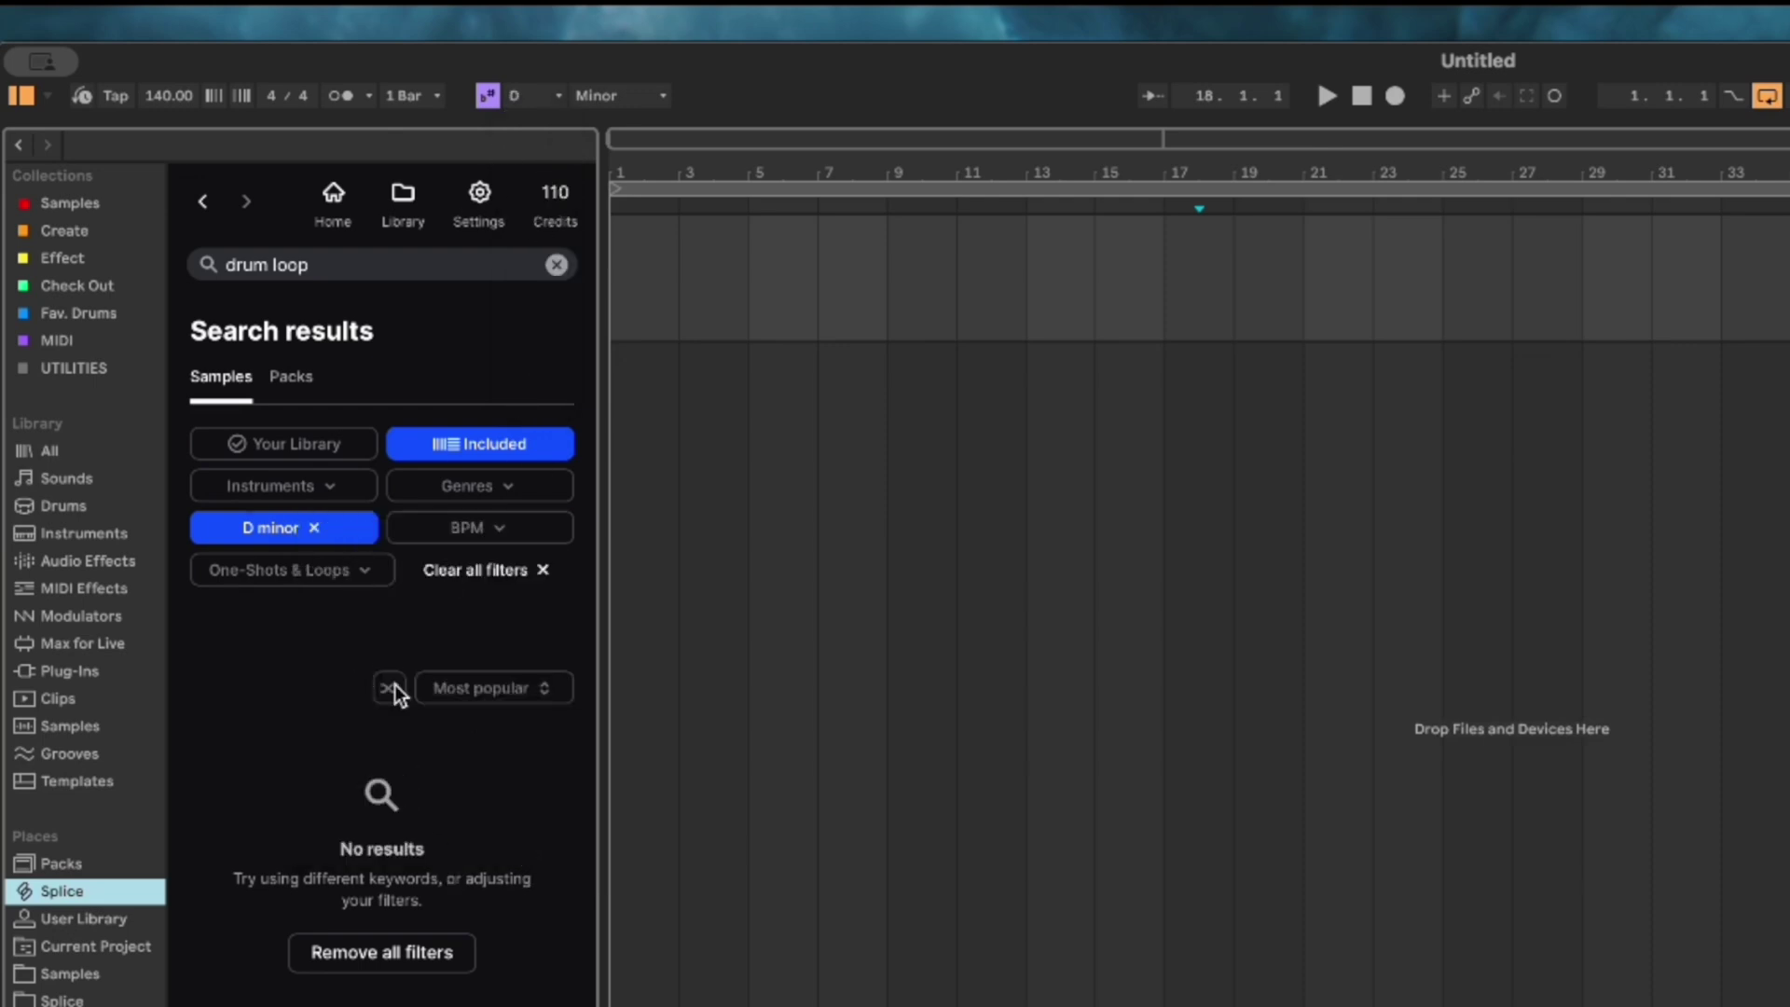
# Search Splice for 'synth loop', preview the first result and drag it into the arrangement
pyautogui.click(364, 269)
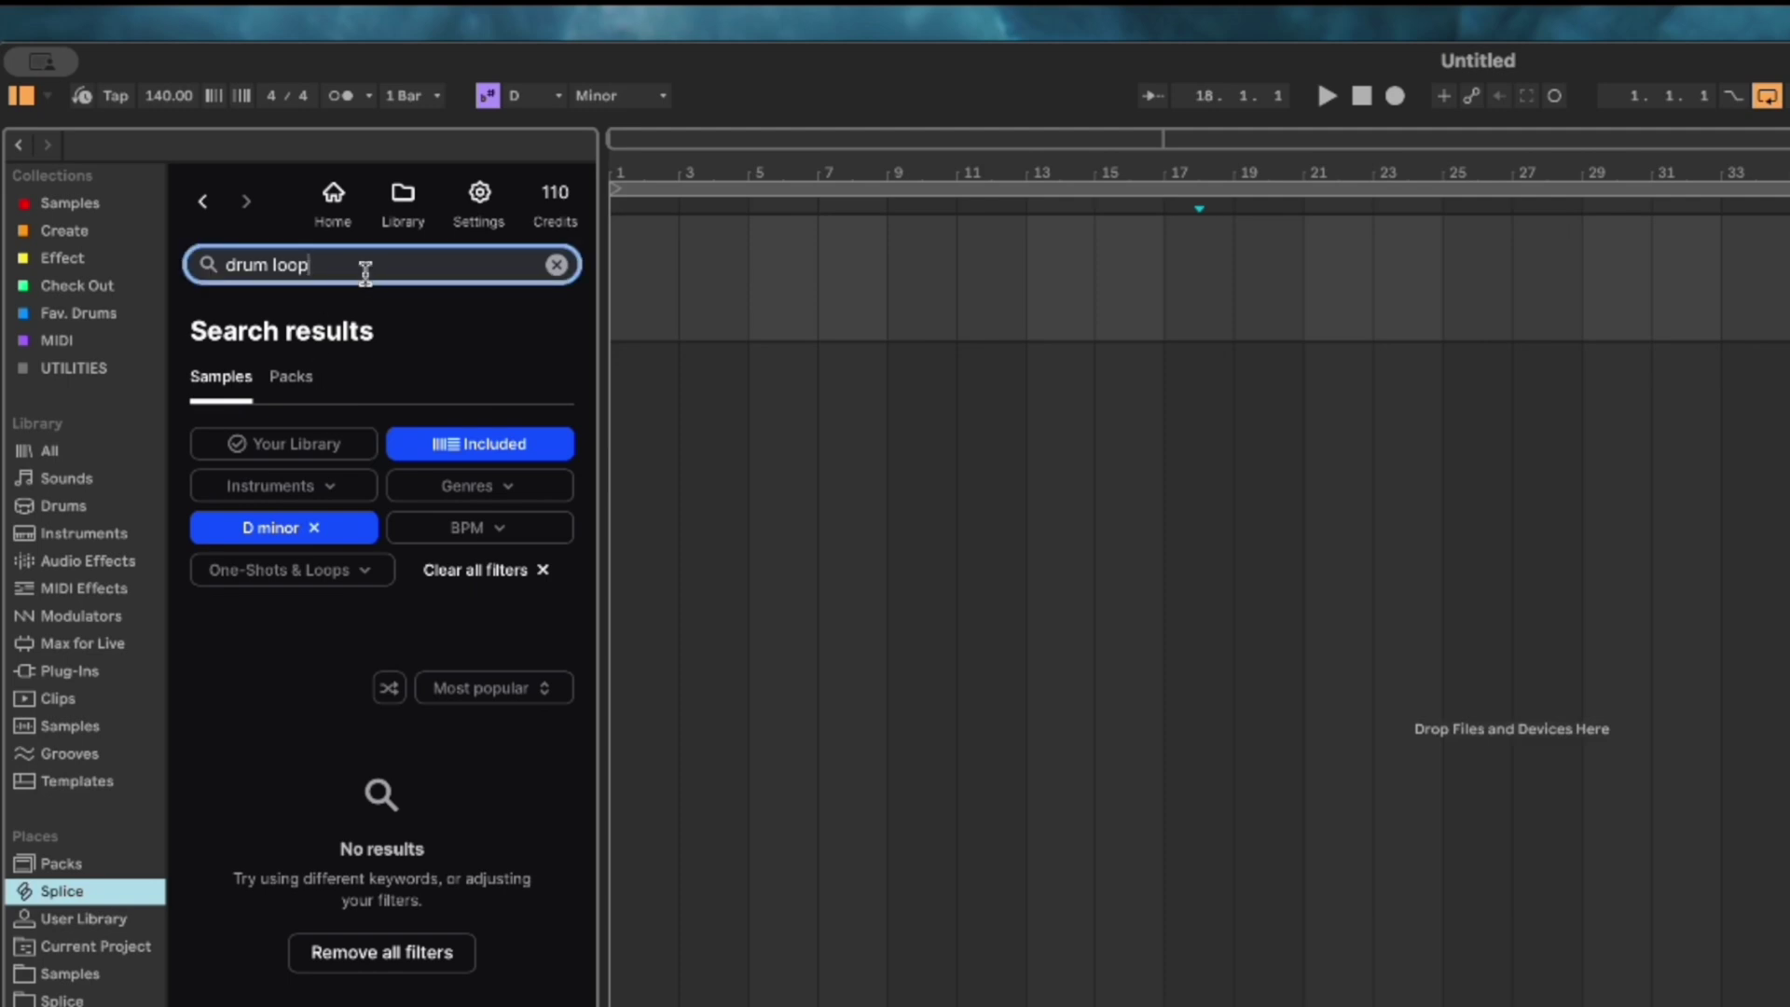
pyautogui.hotkey('ctrl', 'a')
pyautogui.write('synth loop')
pyautogui.press('Return')
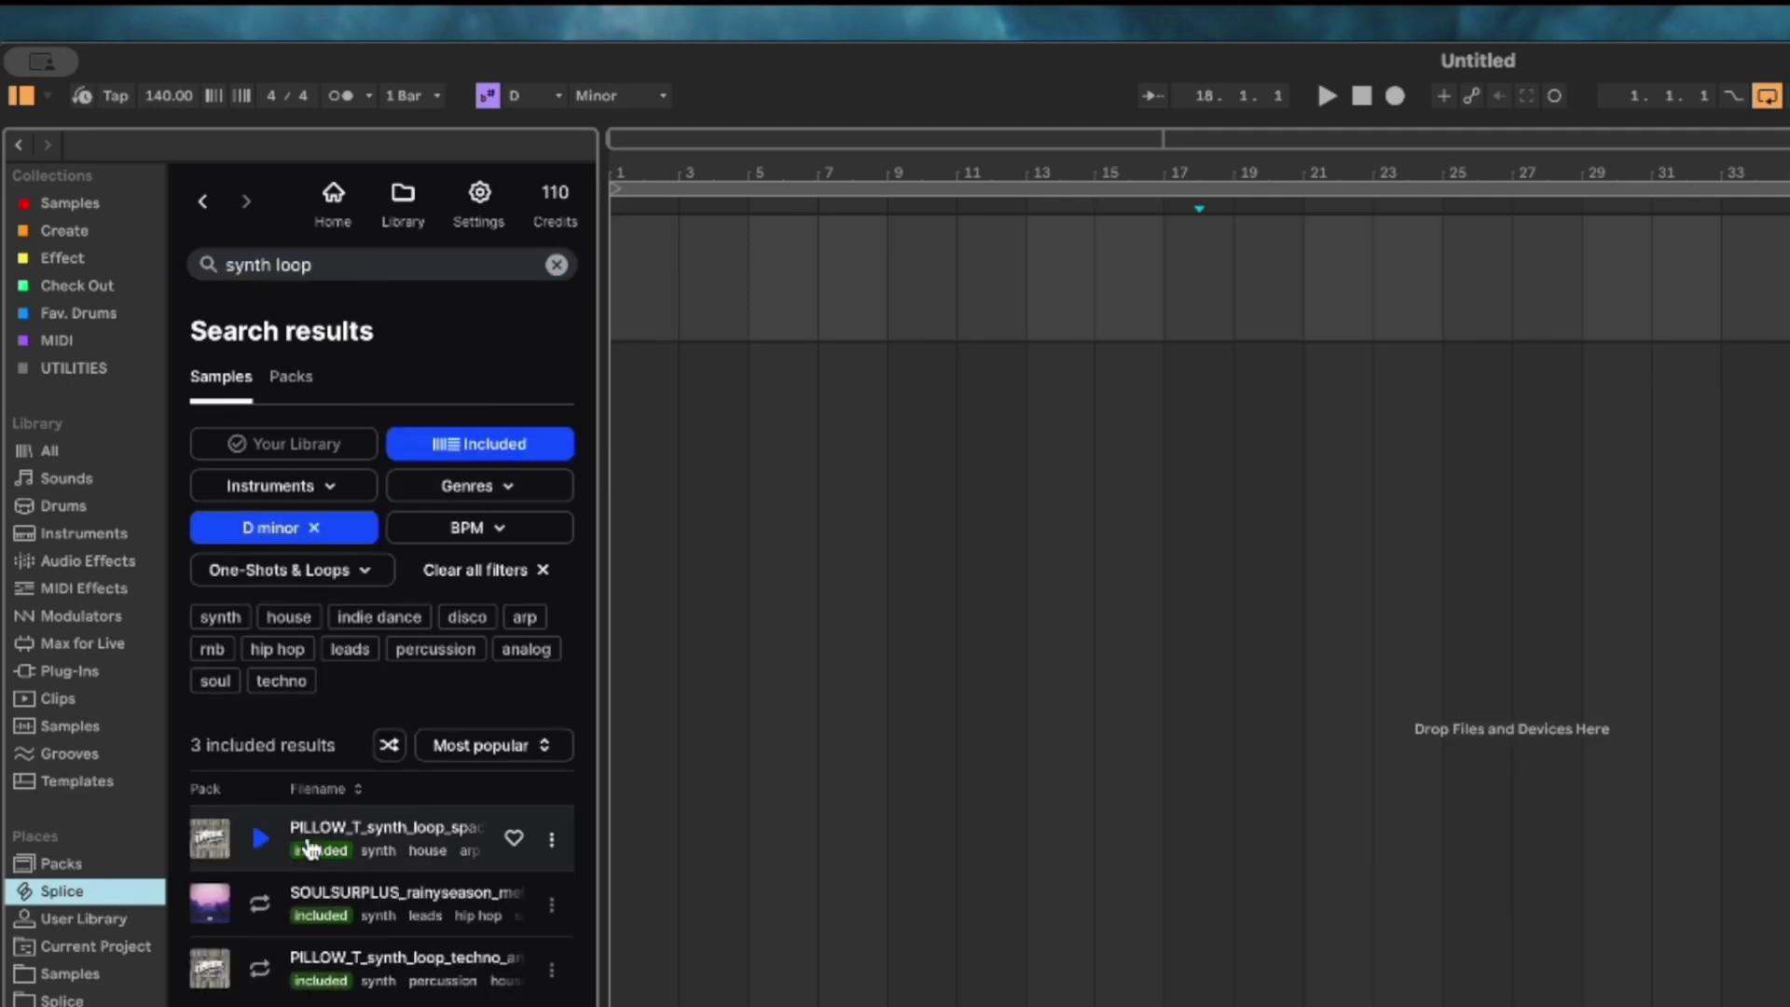
pyautogui.click(260, 842)
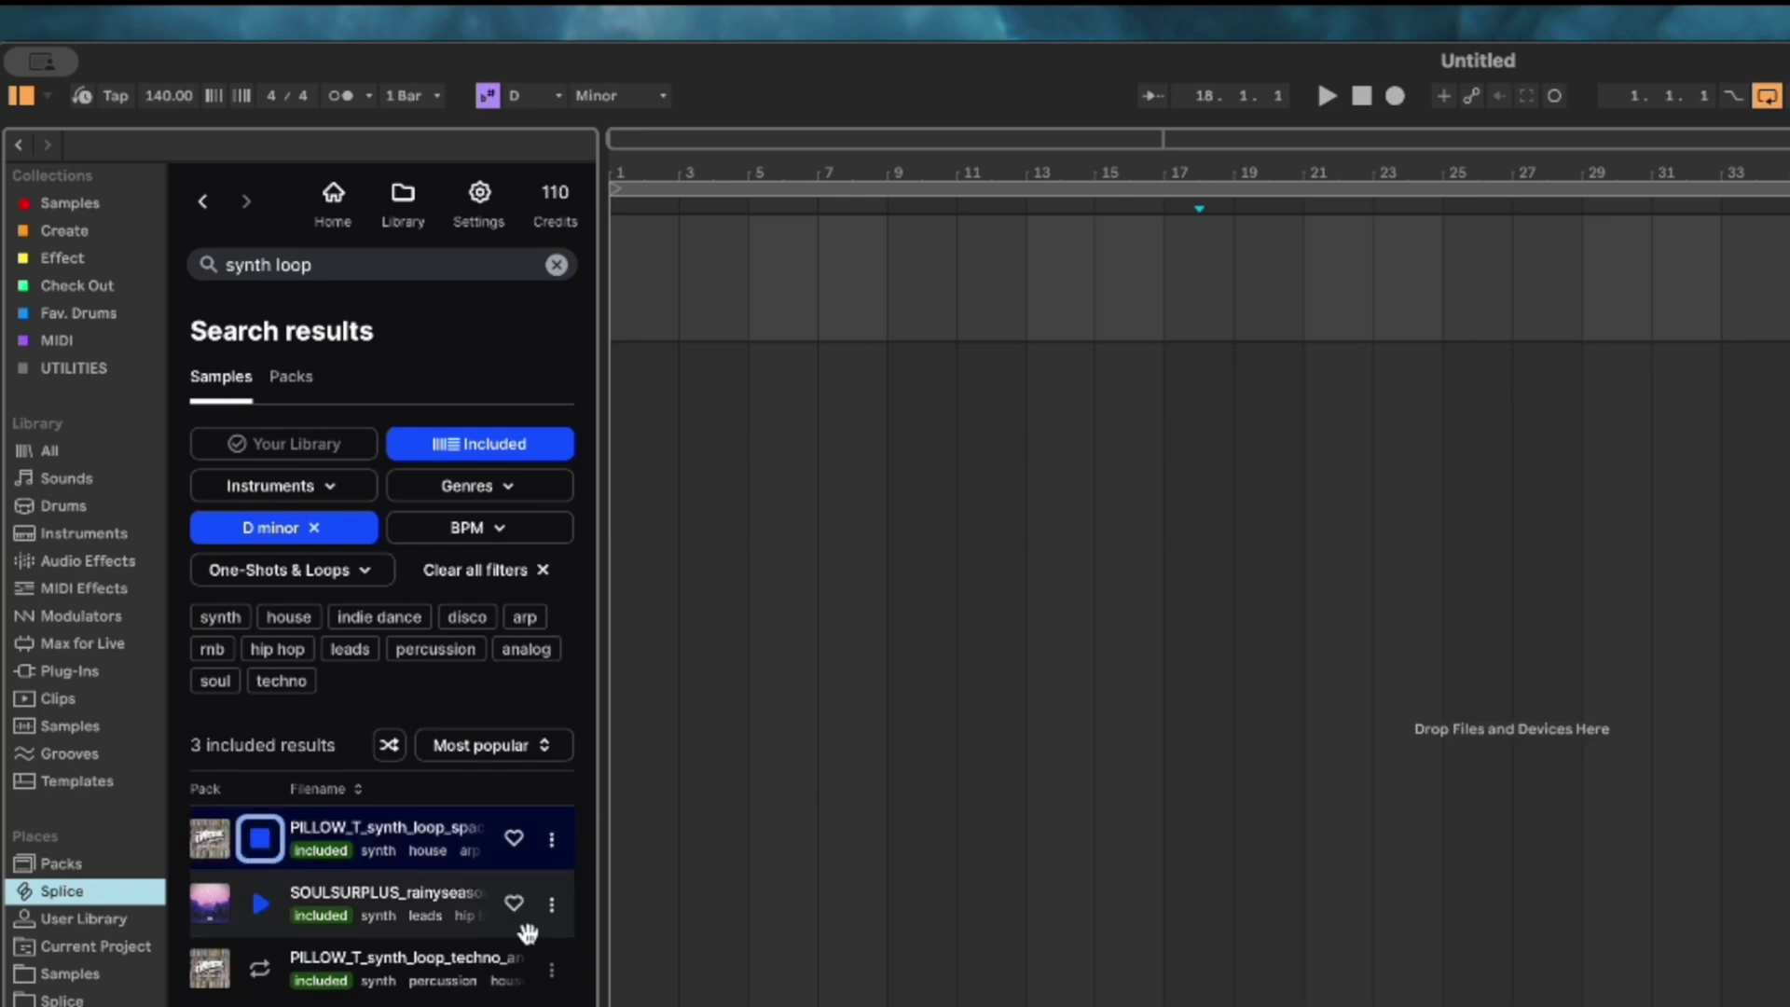
pyautogui.moveTo(373, 834); pyautogui.dragTo(940, 448)
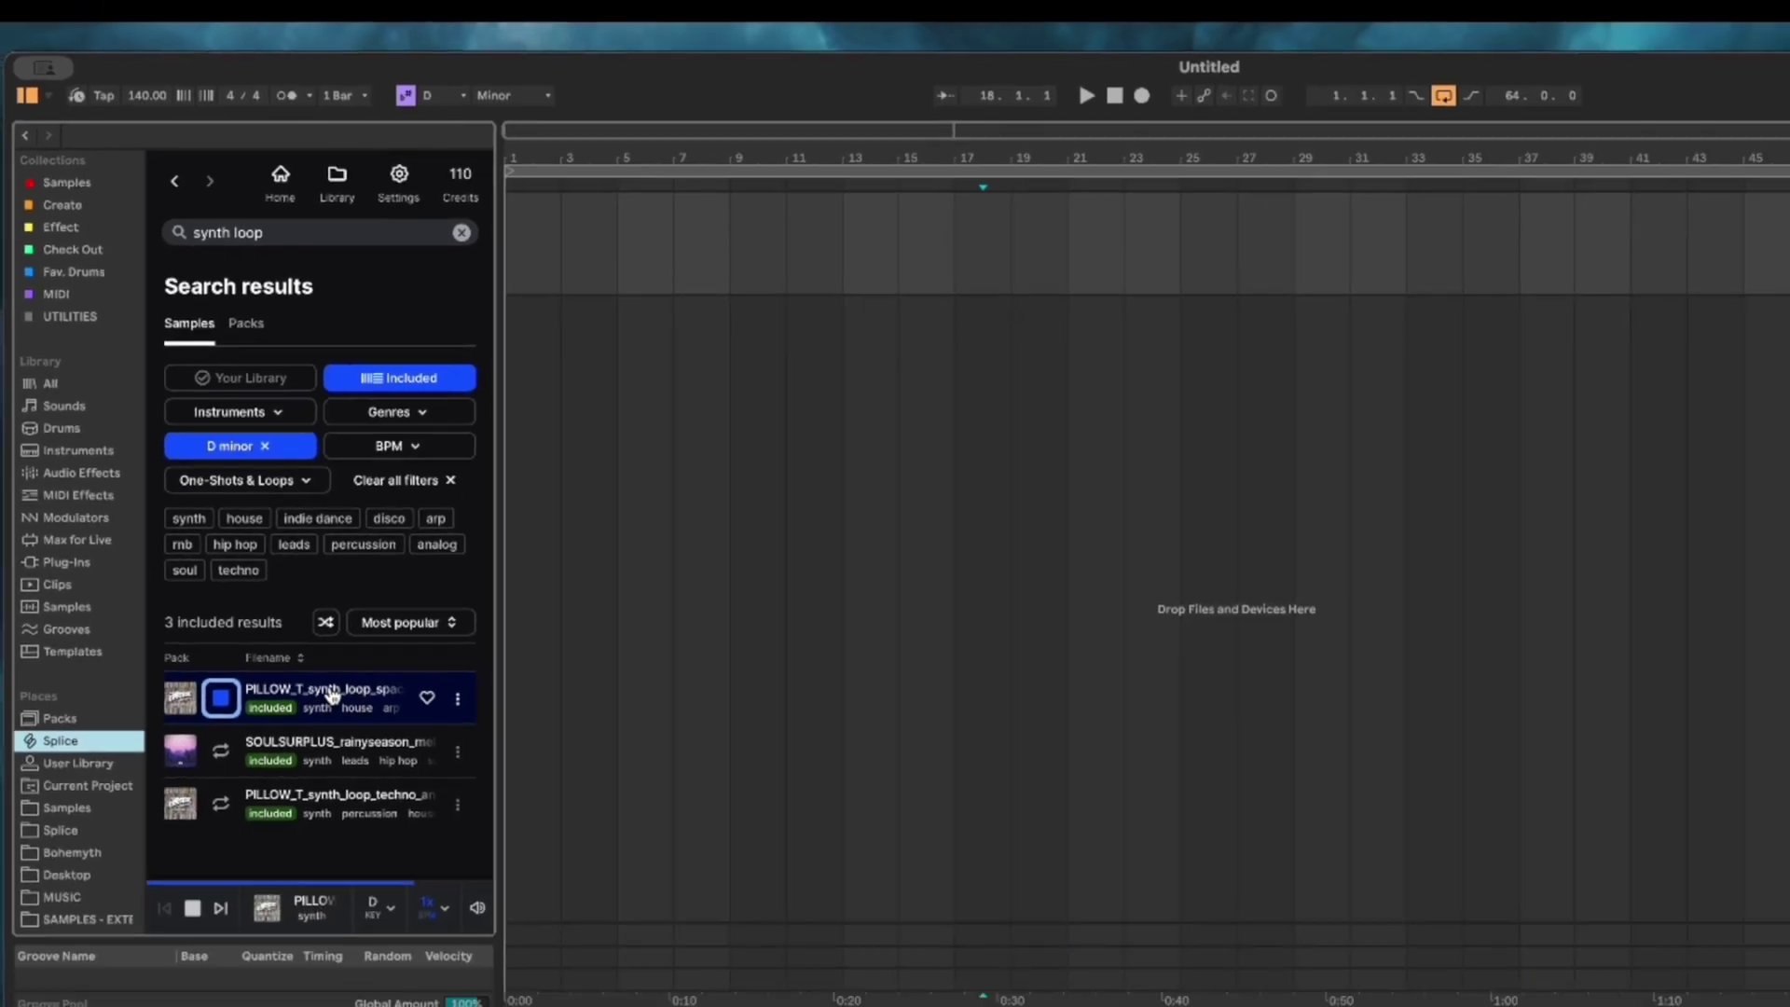
# Move the synth loop to bar 1 on a new track, then delete the clip
pyautogui.moveTo(598, 311); pyautogui.dragTo(435, 317)
pyautogui.press('z')
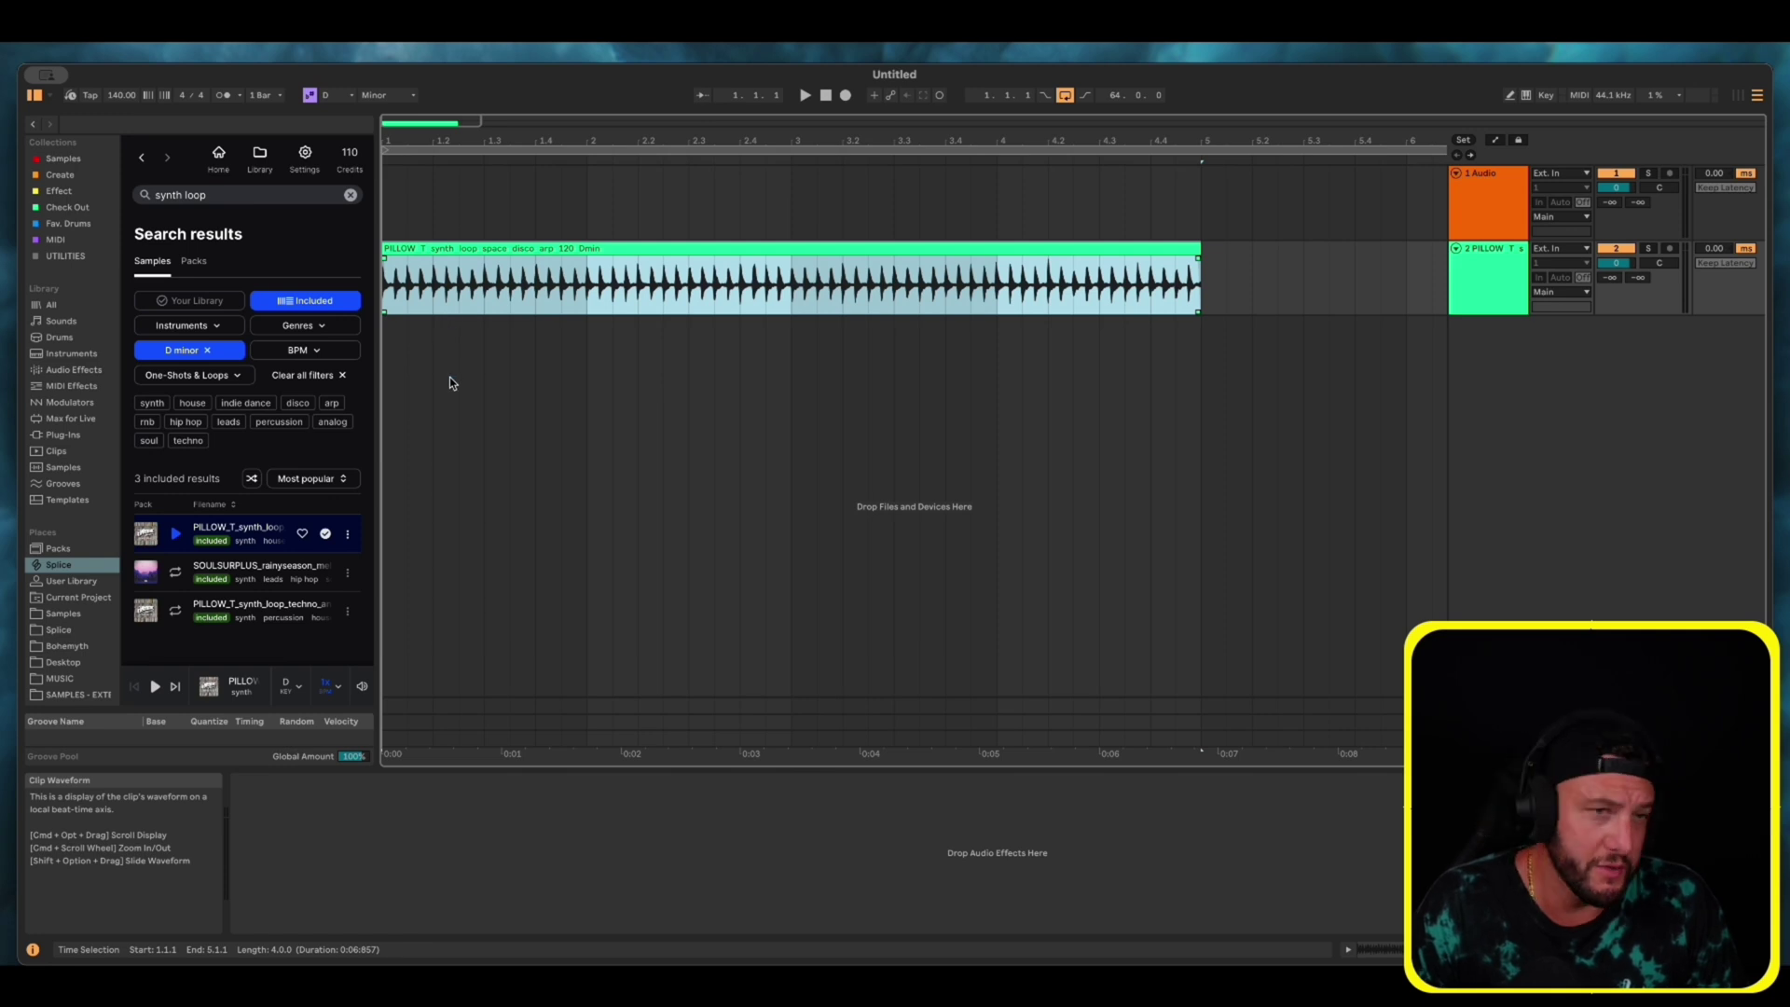
pyautogui.moveTo(869, 280); pyautogui.dragTo(895, 281)
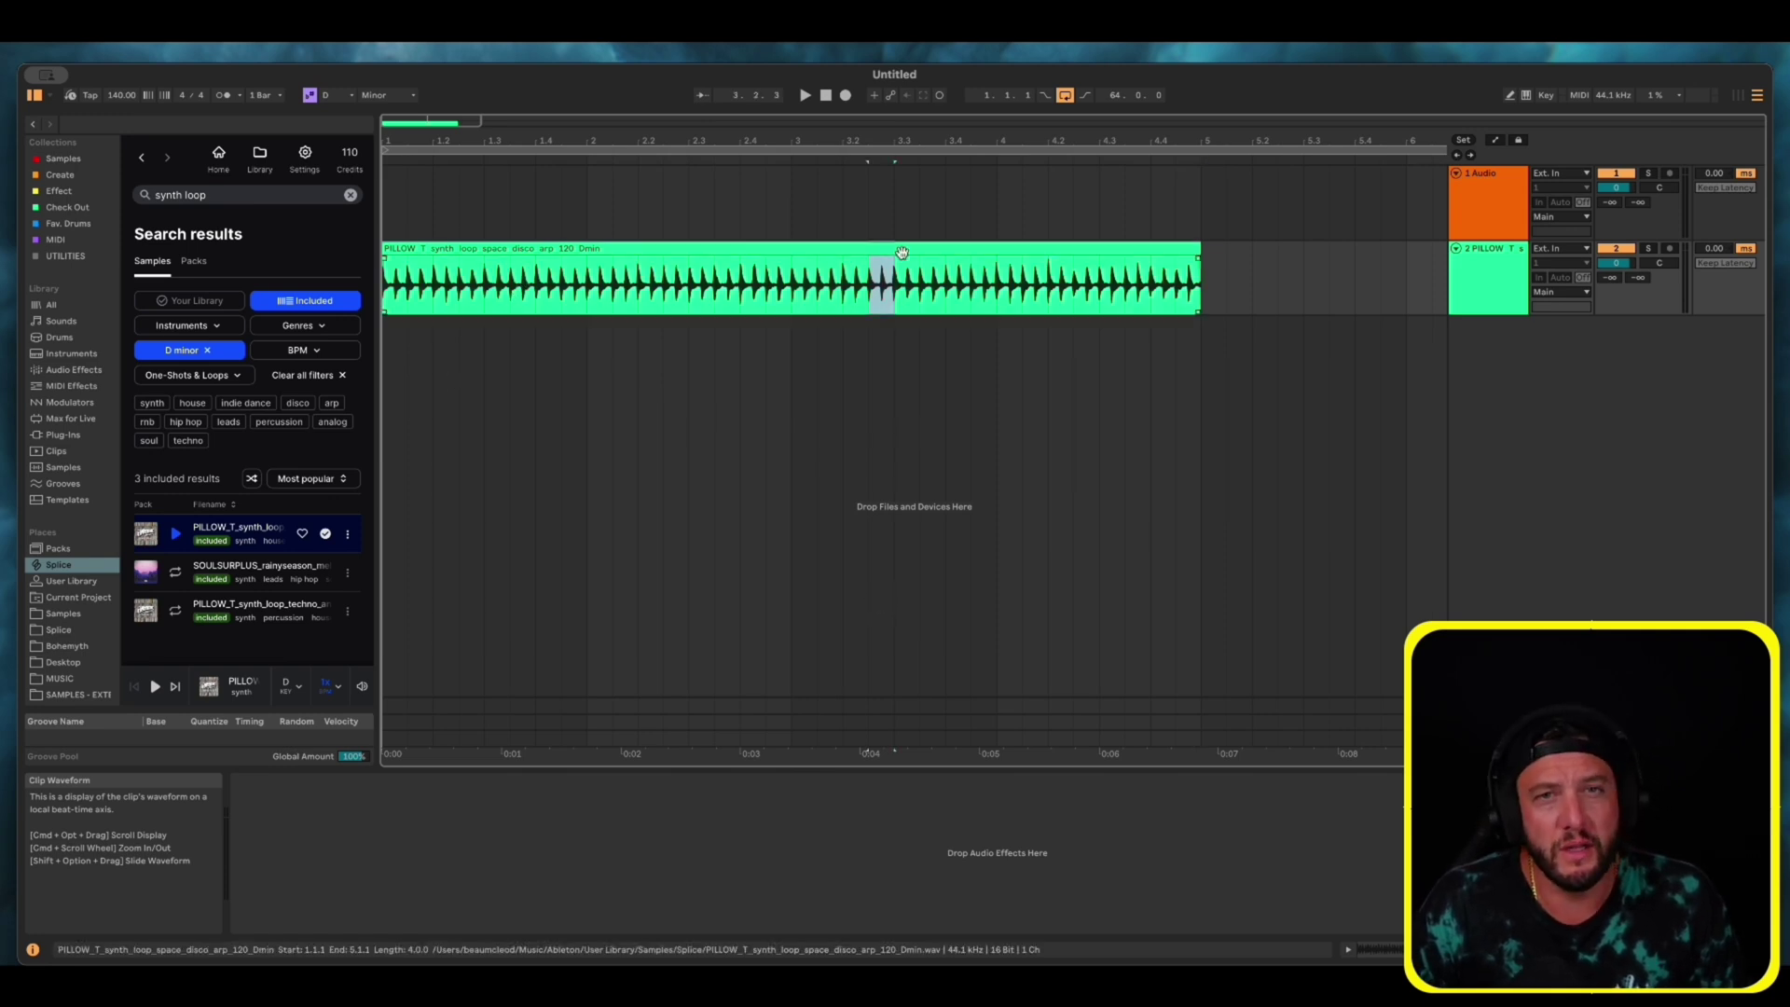
pyautogui.press('super+a')
pyautogui.press('Delete')
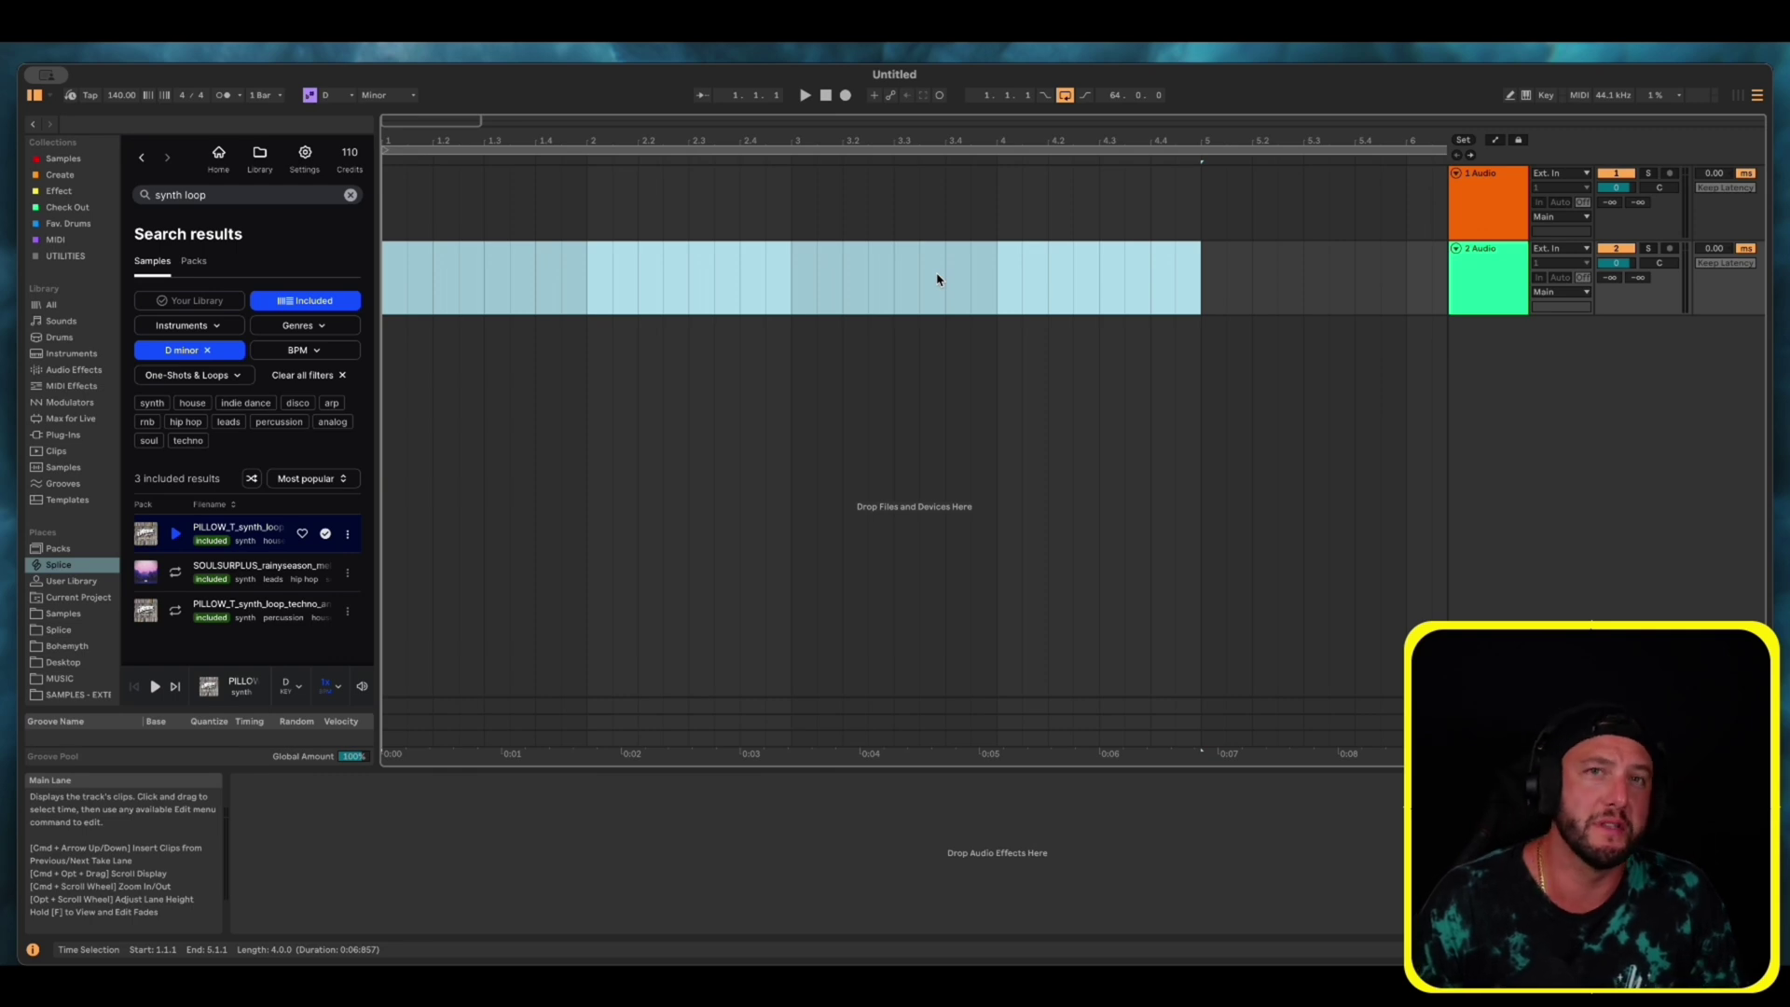
# Drag Diplo - Biggie Bounce (Losco Remix).mp3 from MUSIC > AA - AD TO SET onto the 2 Audio track
pyautogui.click(586, 298)
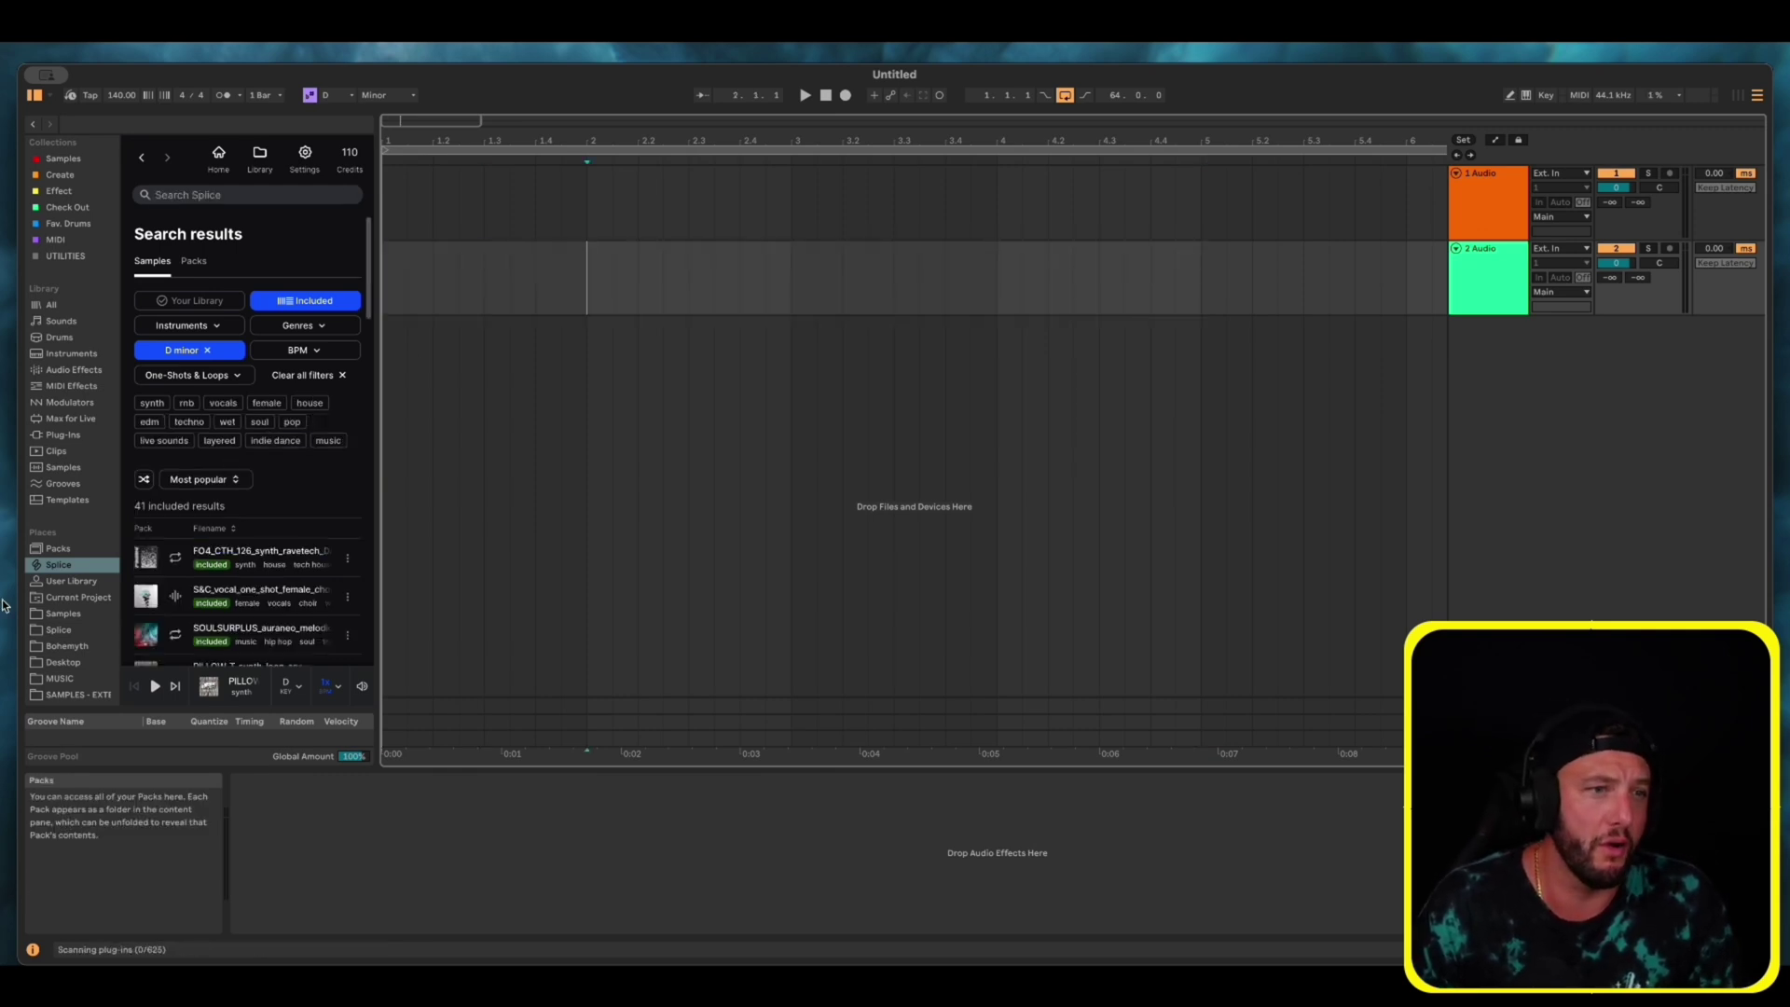
pyautogui.scroll(-1, 77, 650)
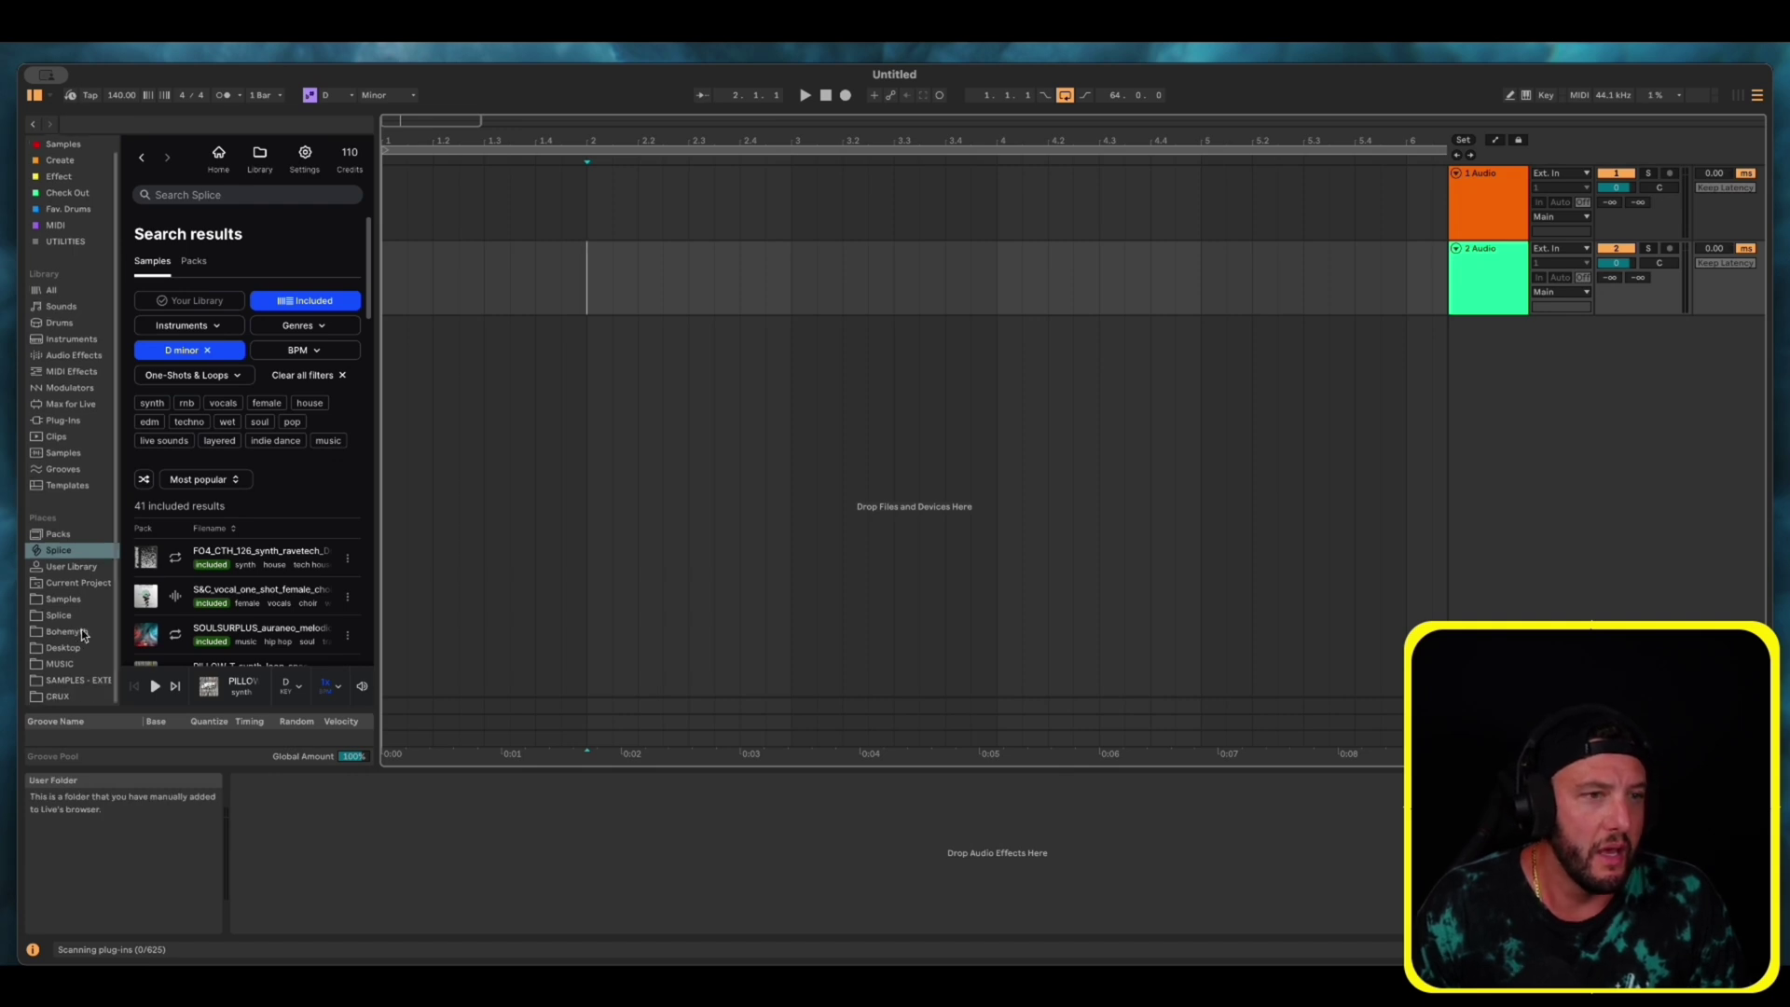
pyautogui.click(72, 663)
pyautogui.click(240, 321)
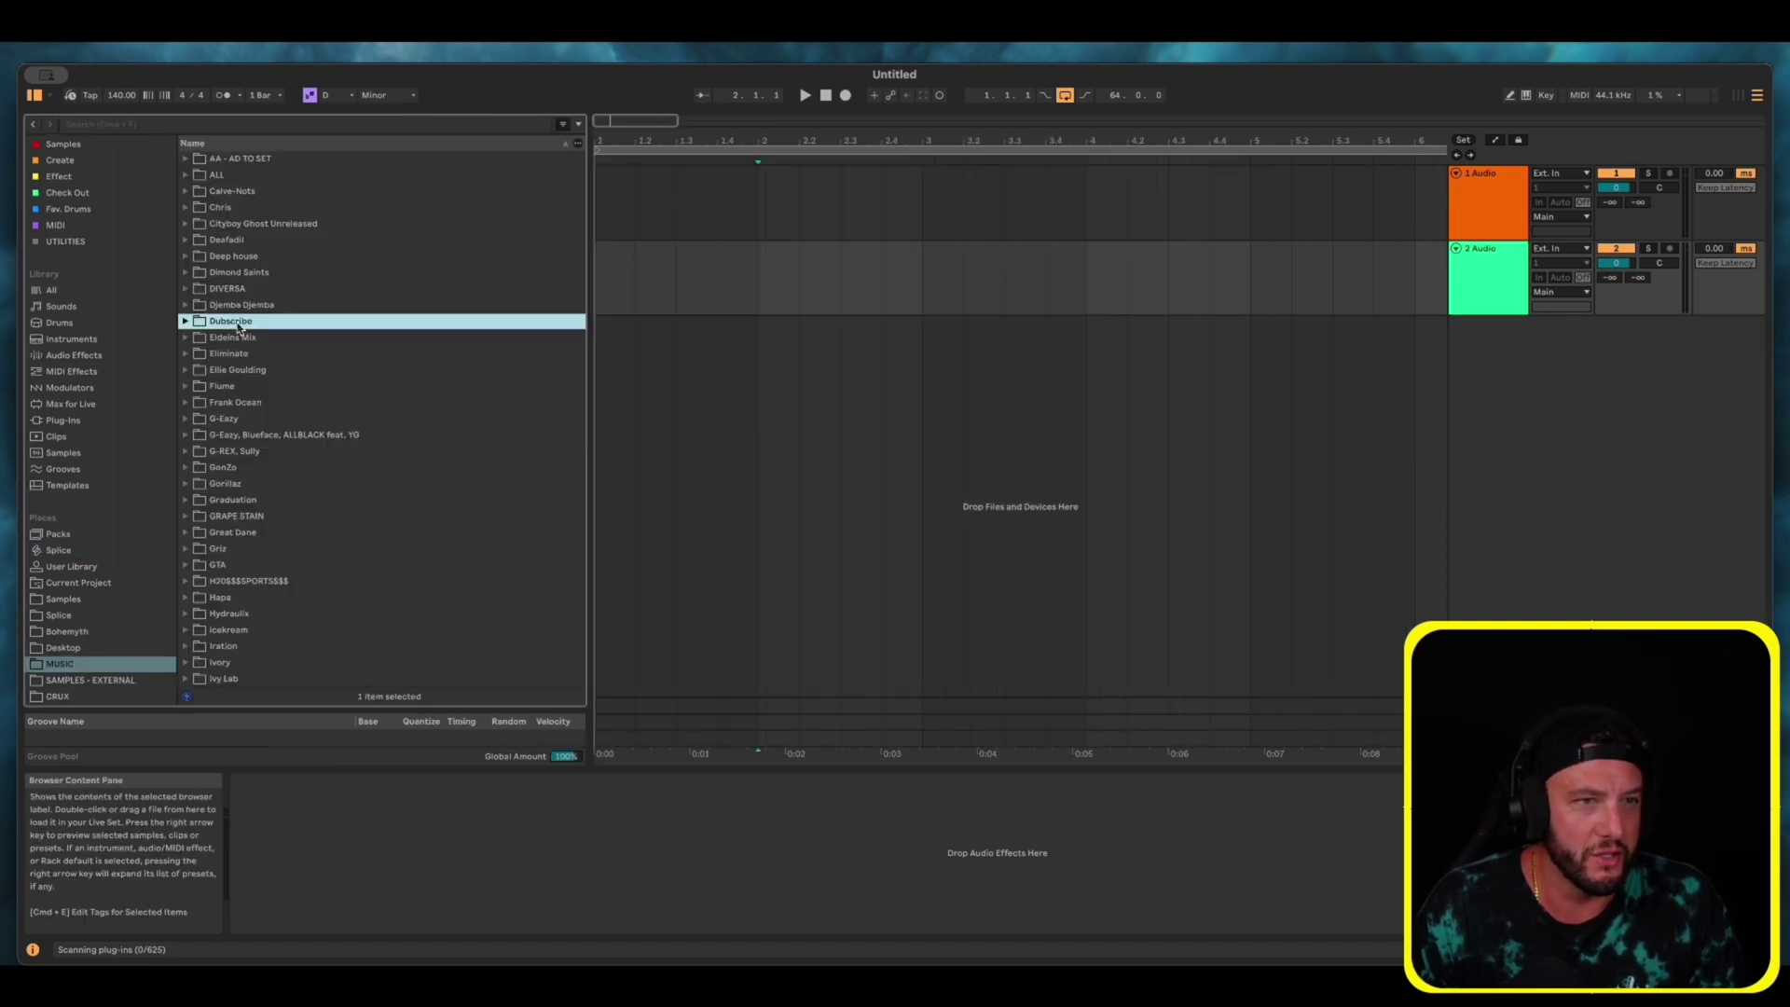
pyautogui.click(244, 161)
pyautogui.press('Right')
pyautogui.press('Down')
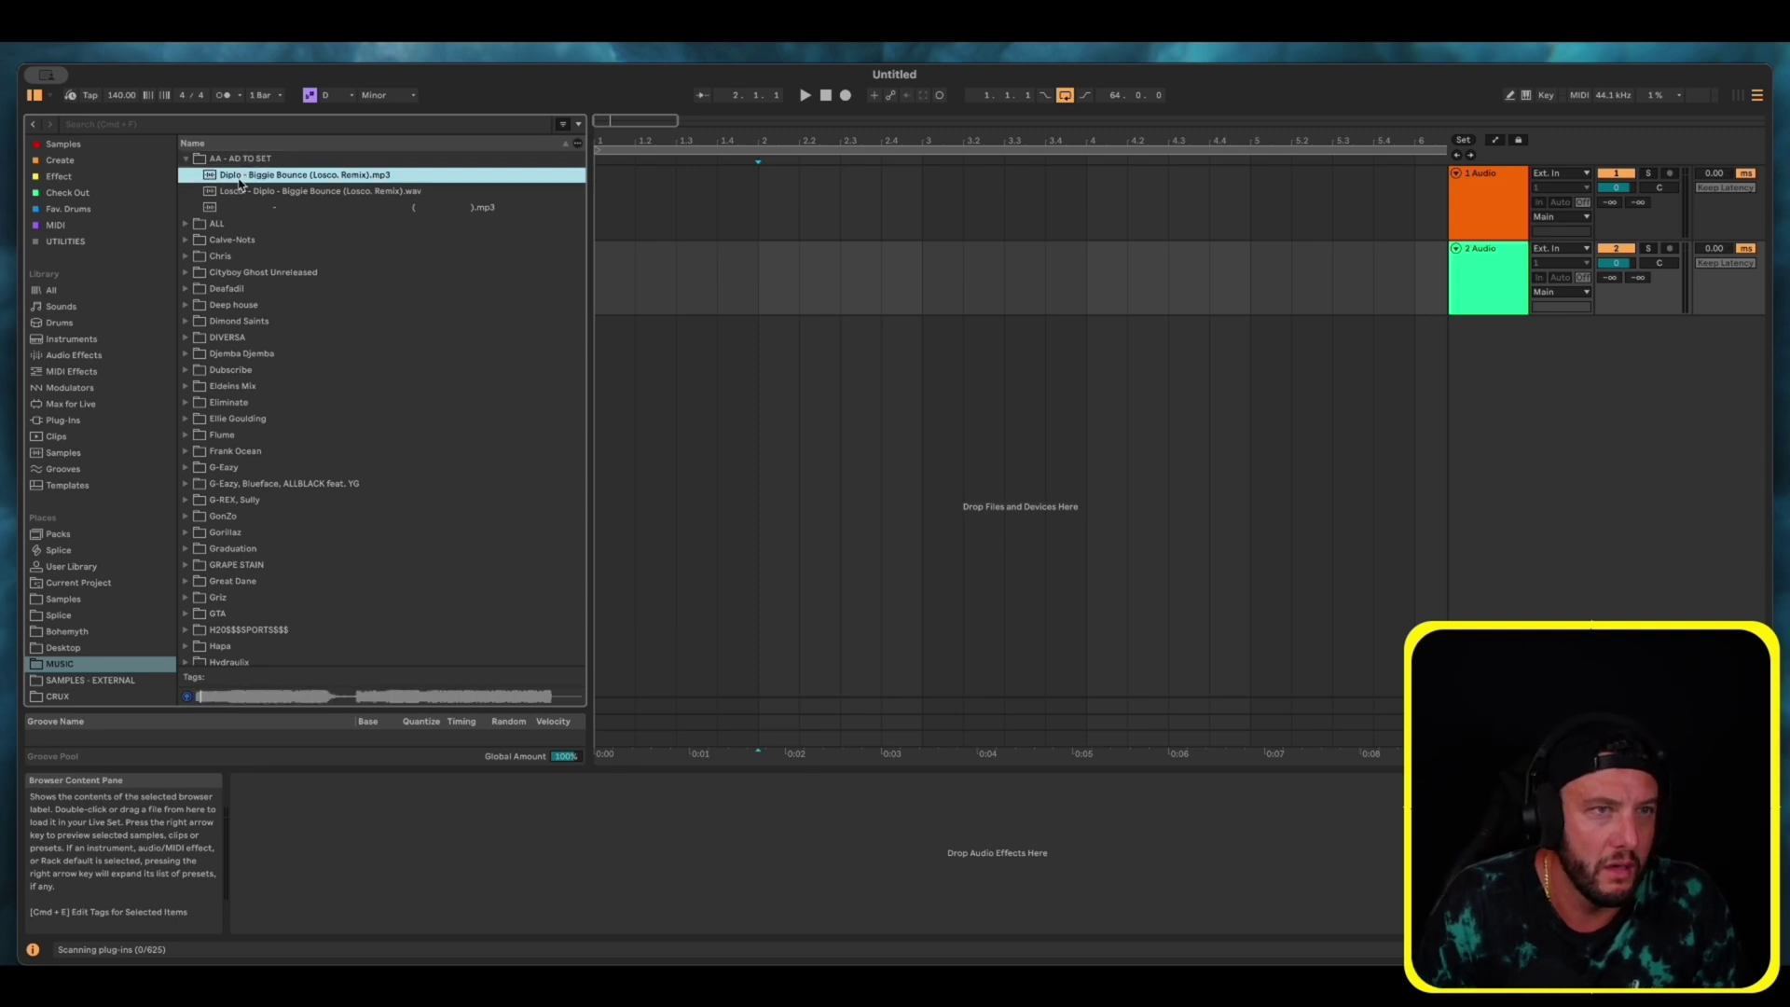
pyautogui.moveTo(244, 171); pyautogui.dragTo(643, 261)
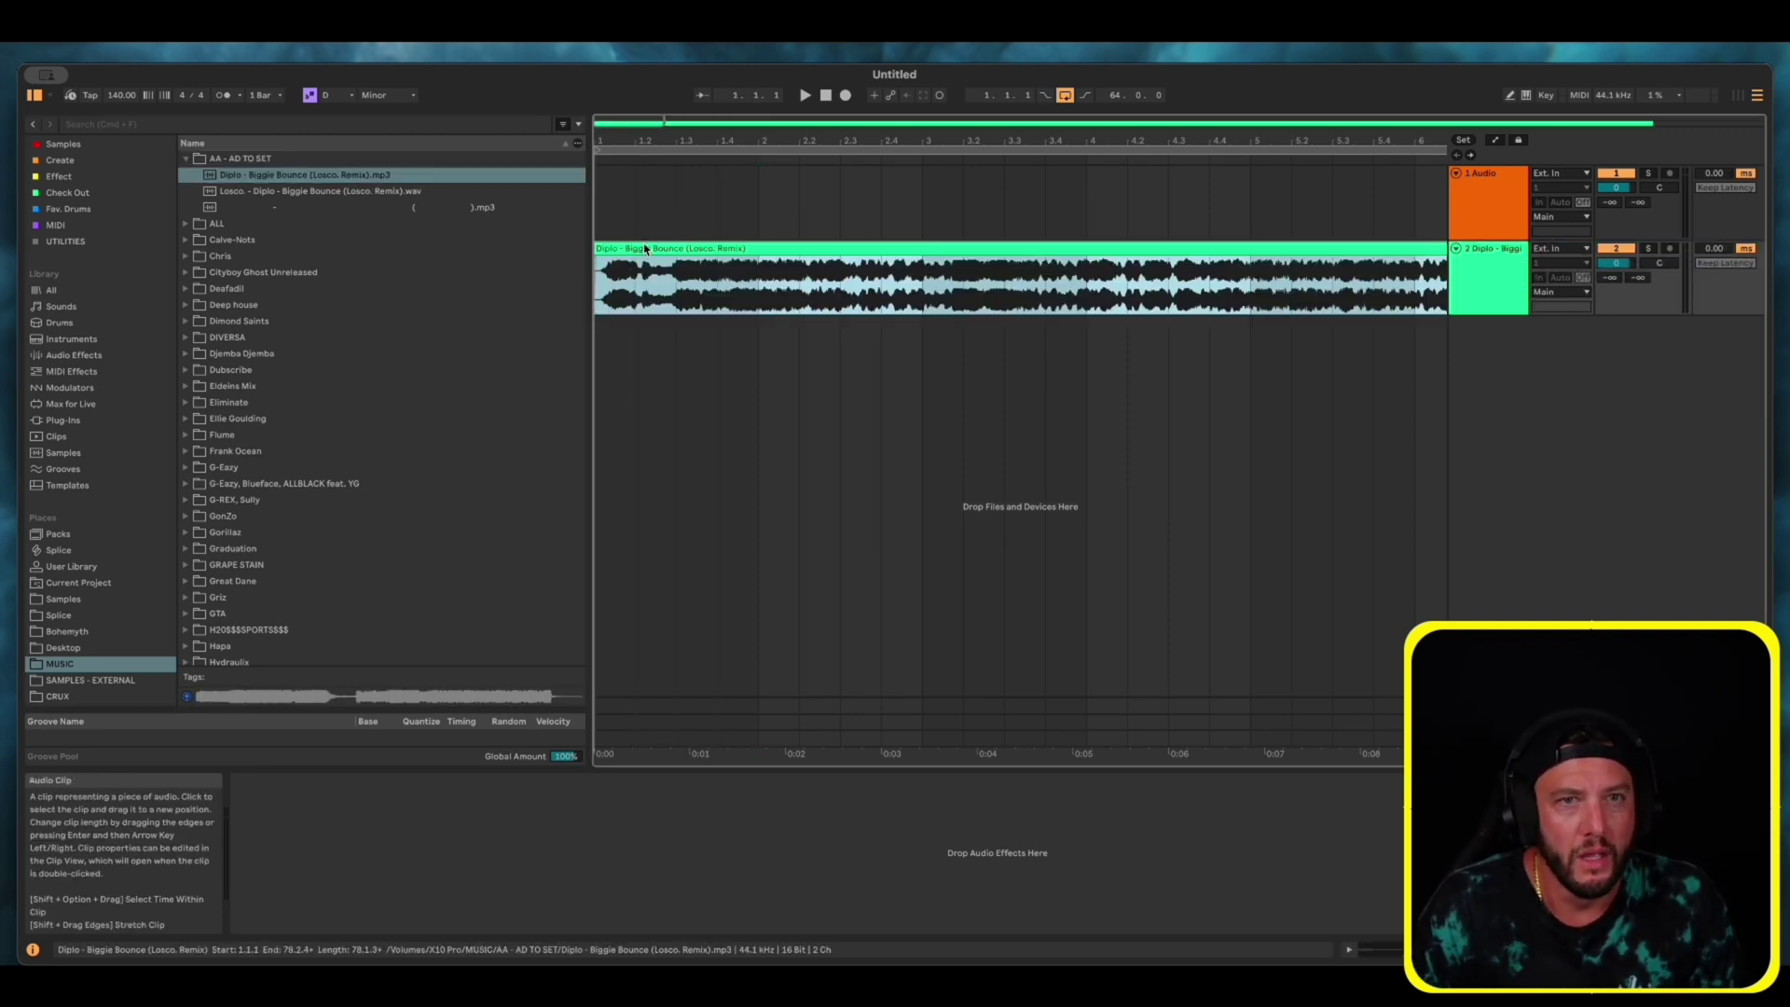
# Separate the Diplo clip into stems on new audio tracks using High Quality
pyautogui.rightClick(644, 250)
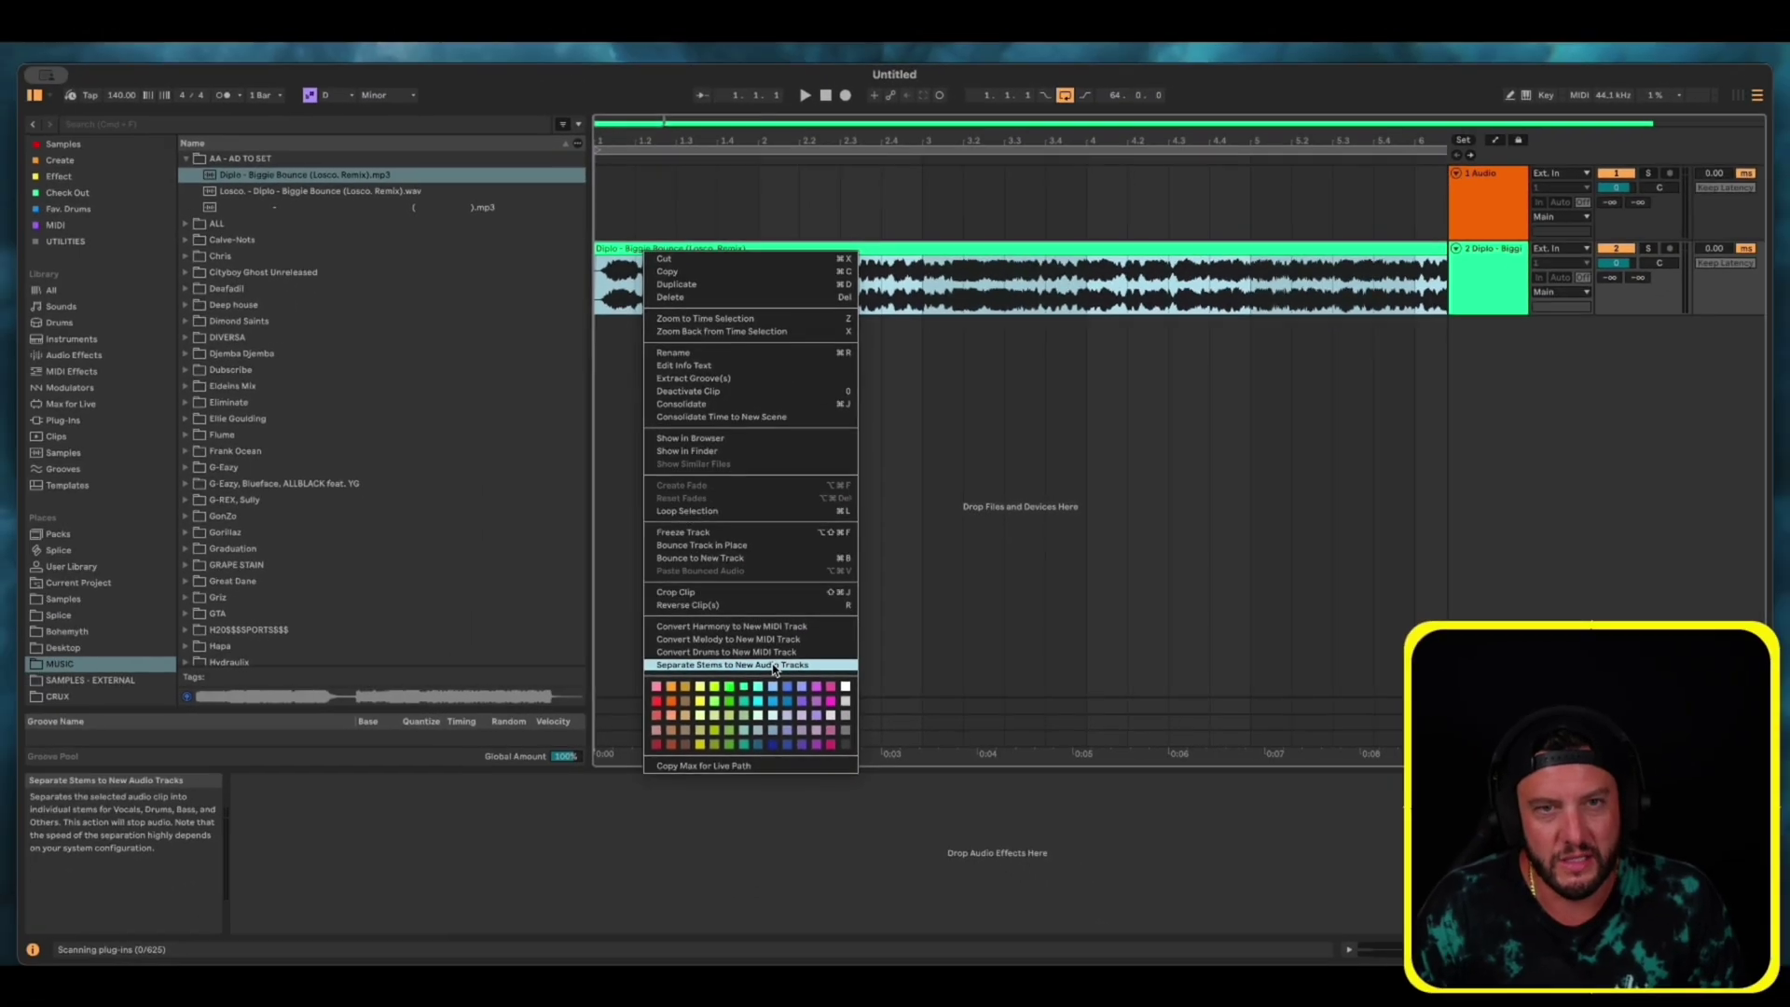
pyautogui.click(891, 610)
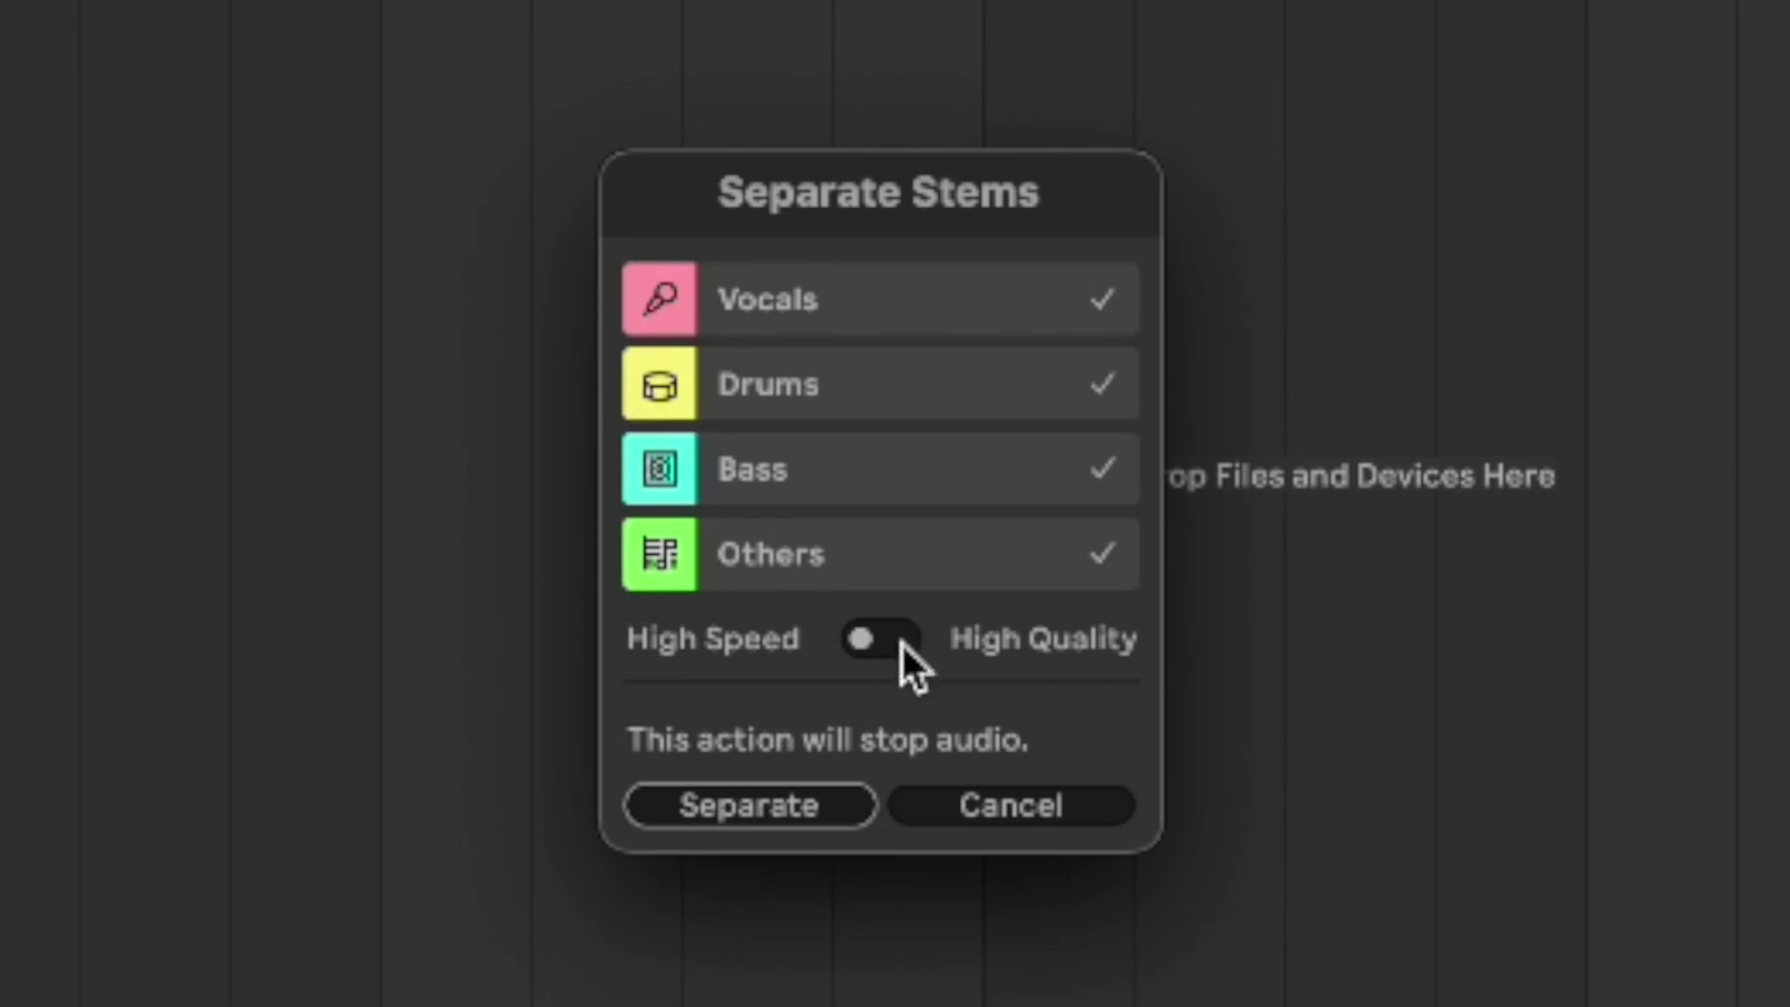
pyautogui.click(900, 641)
pyautogui.click(779, 807)
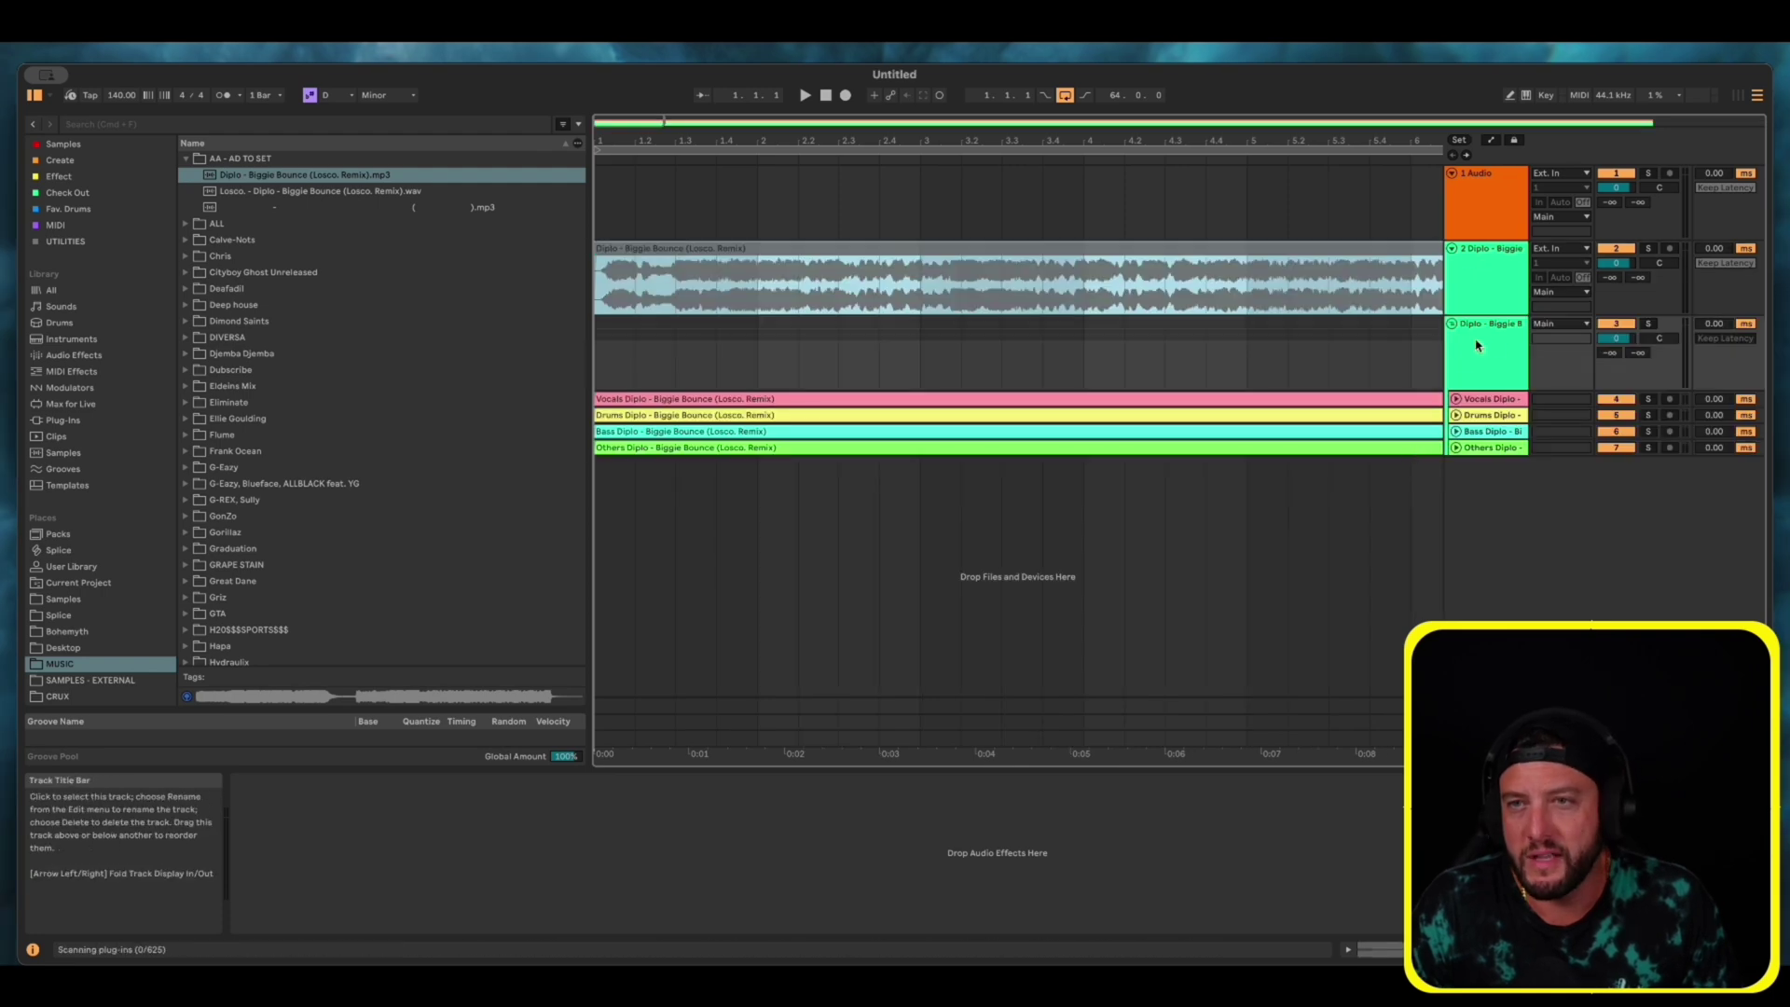
# Unfold the Vocals, Drums, Bass and Others stem tracks and zoom out to about 19 bars
pyautogui.click(1456, 399)
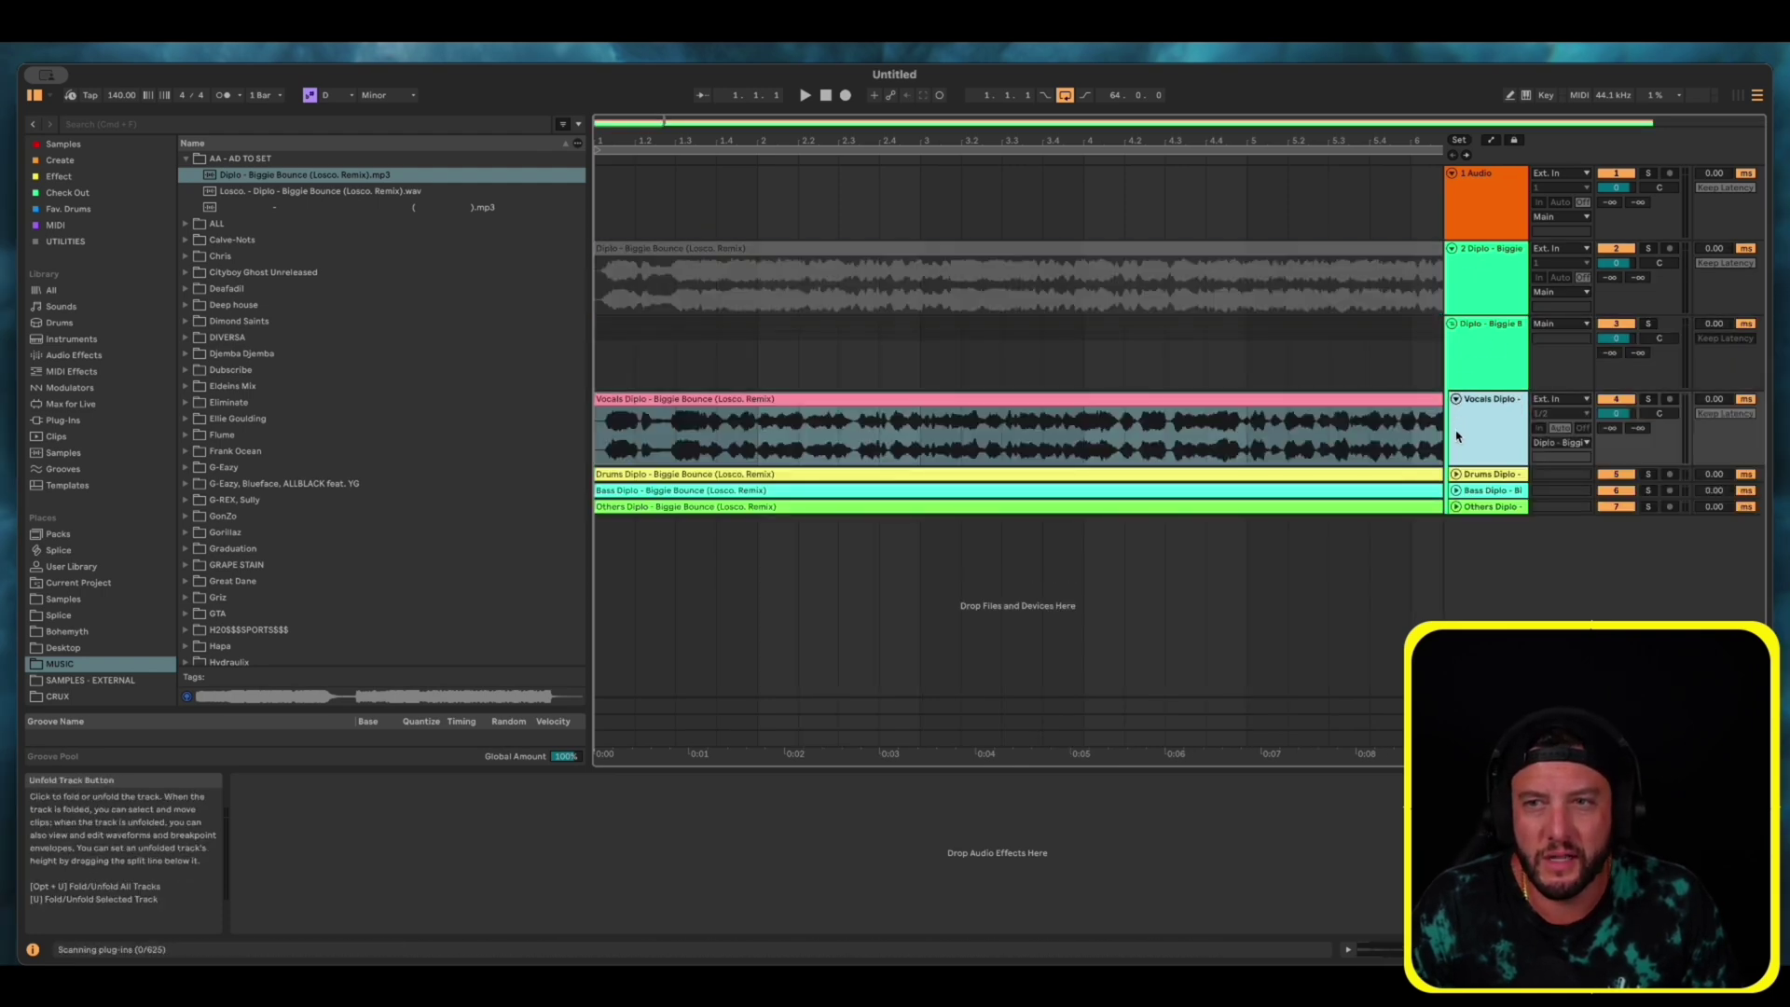
pyautogui.click(1455, 475)
pyautogui.click(1456, 549)
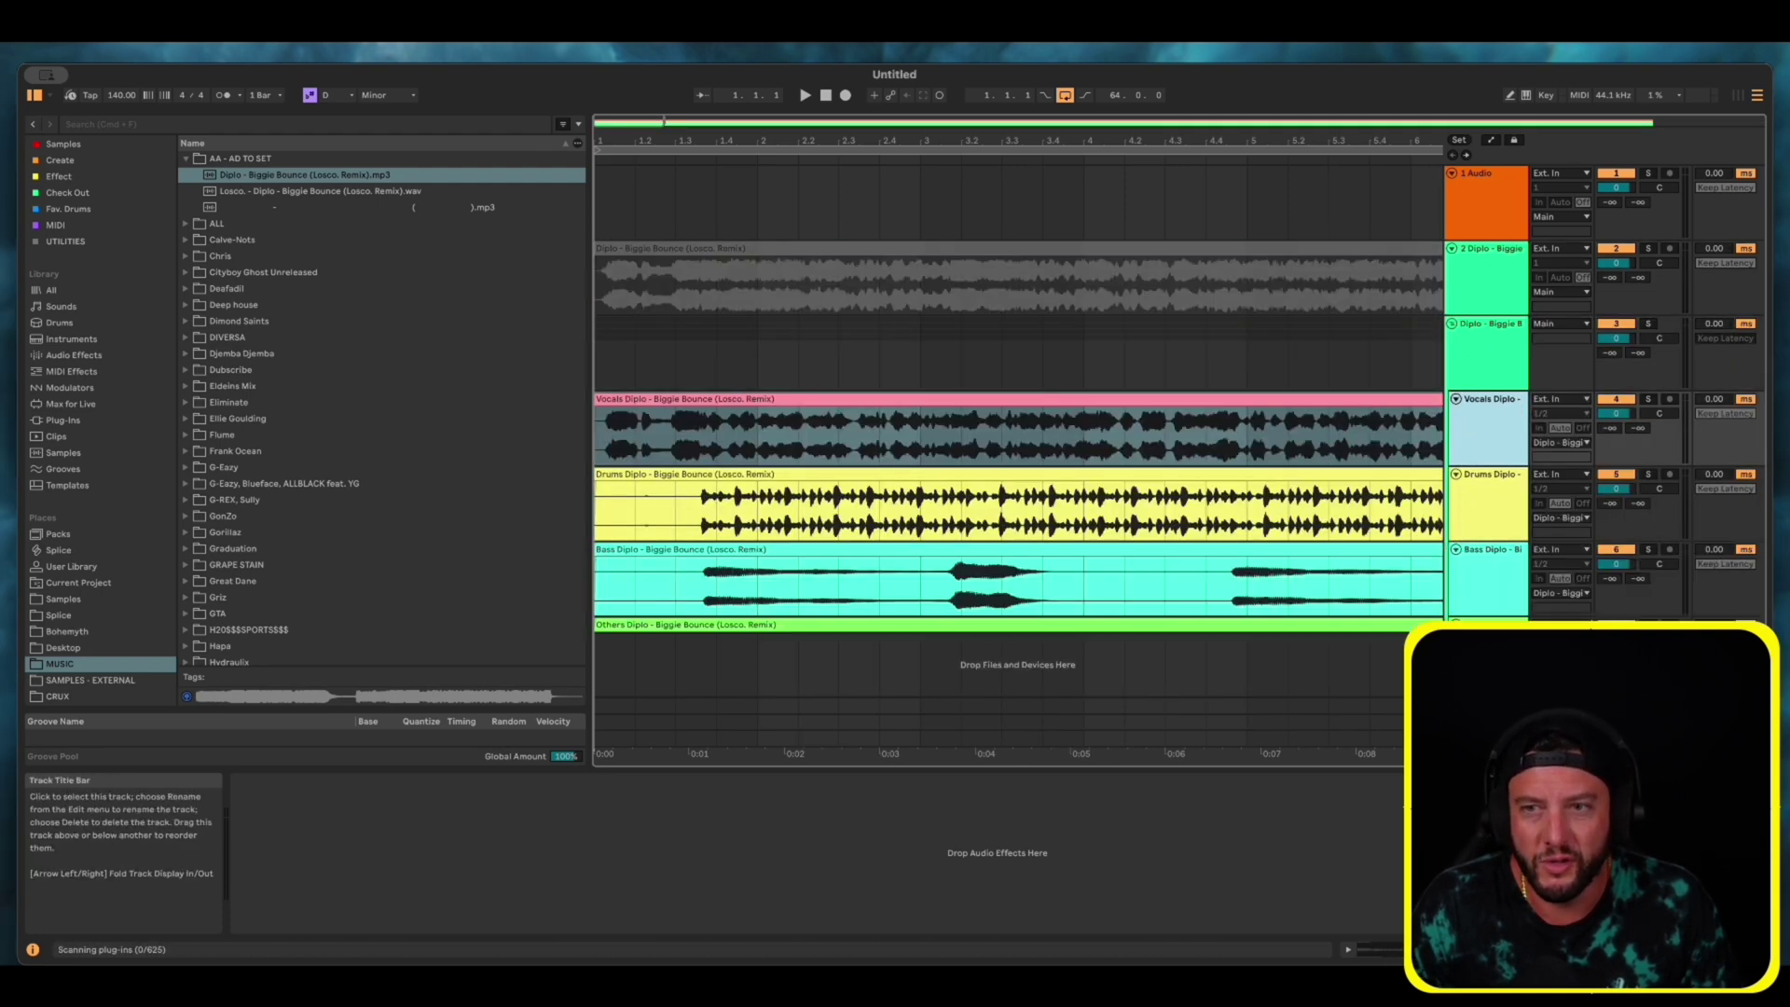
pyautogui.click(1455, 625)
pyautogui.press('-')
pyautogui.press('-')
# Solo the Vocals stem and play it from an insert point on its clip
pyautogui.click(639, 508)
pyautogui.click(686, 419)
pyautogui.press('s')
pyautogui.press('space')
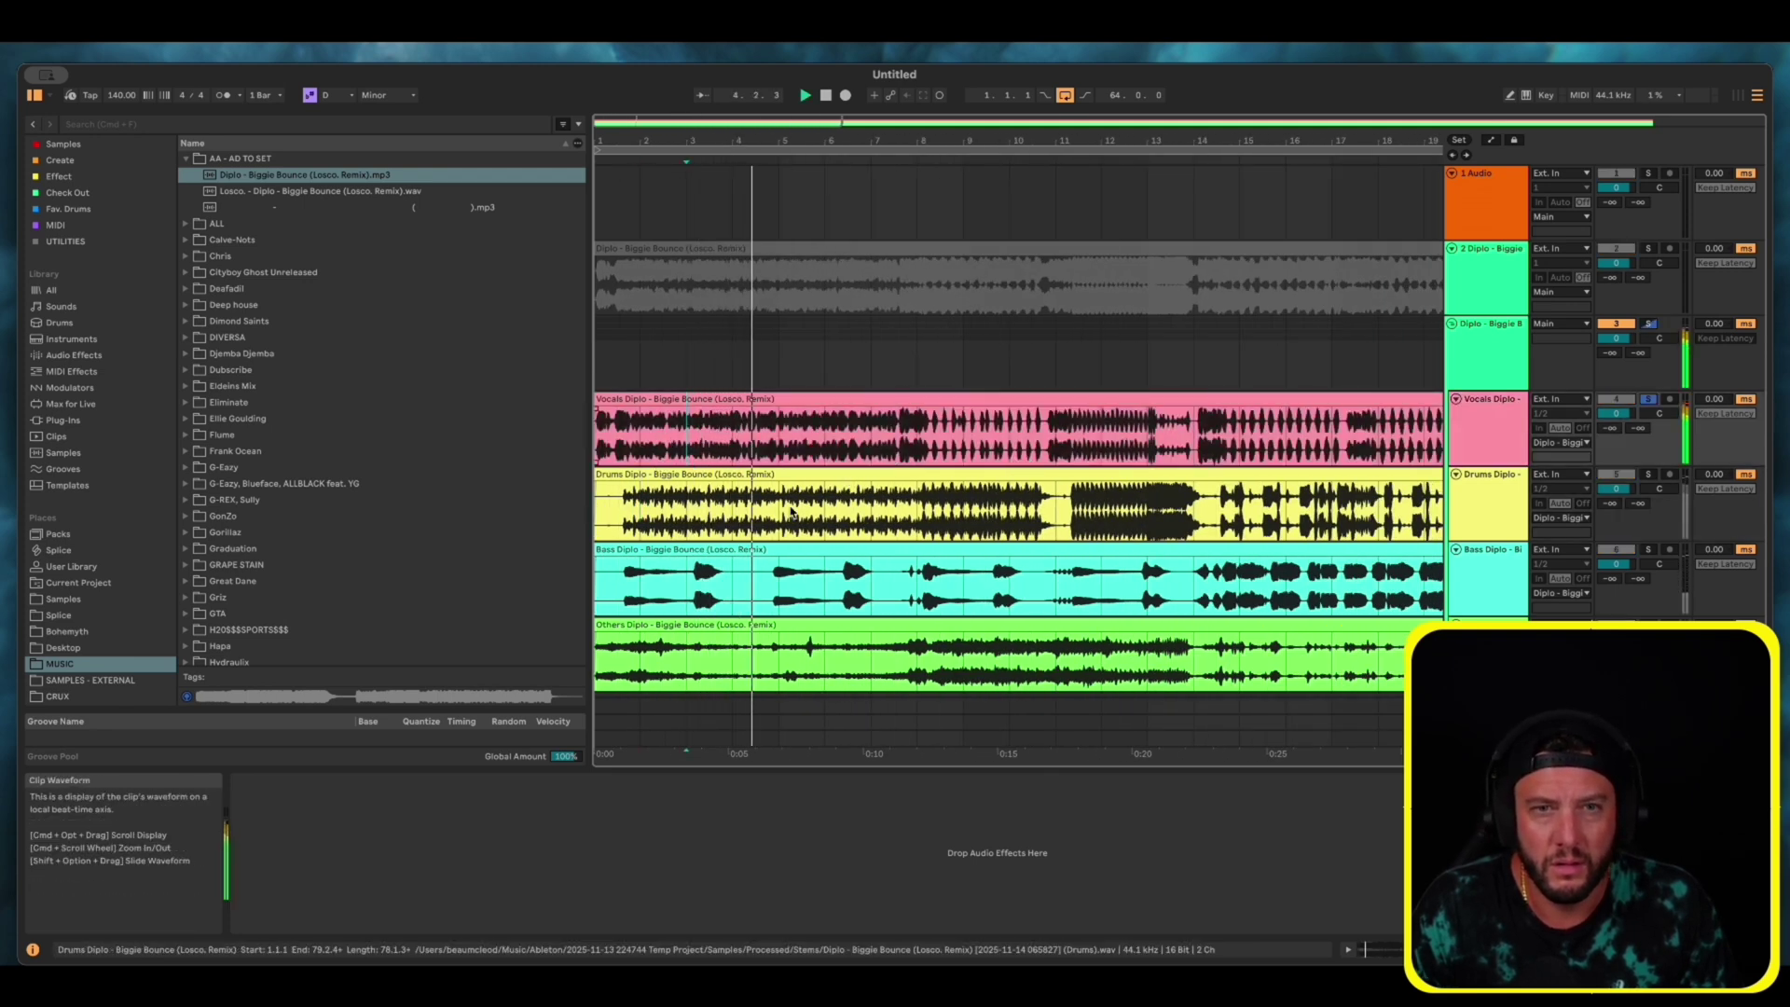
# Solo and play the Drums stem from bar 2, then the Bass stem from bar 3
pyautogui.press('Down')
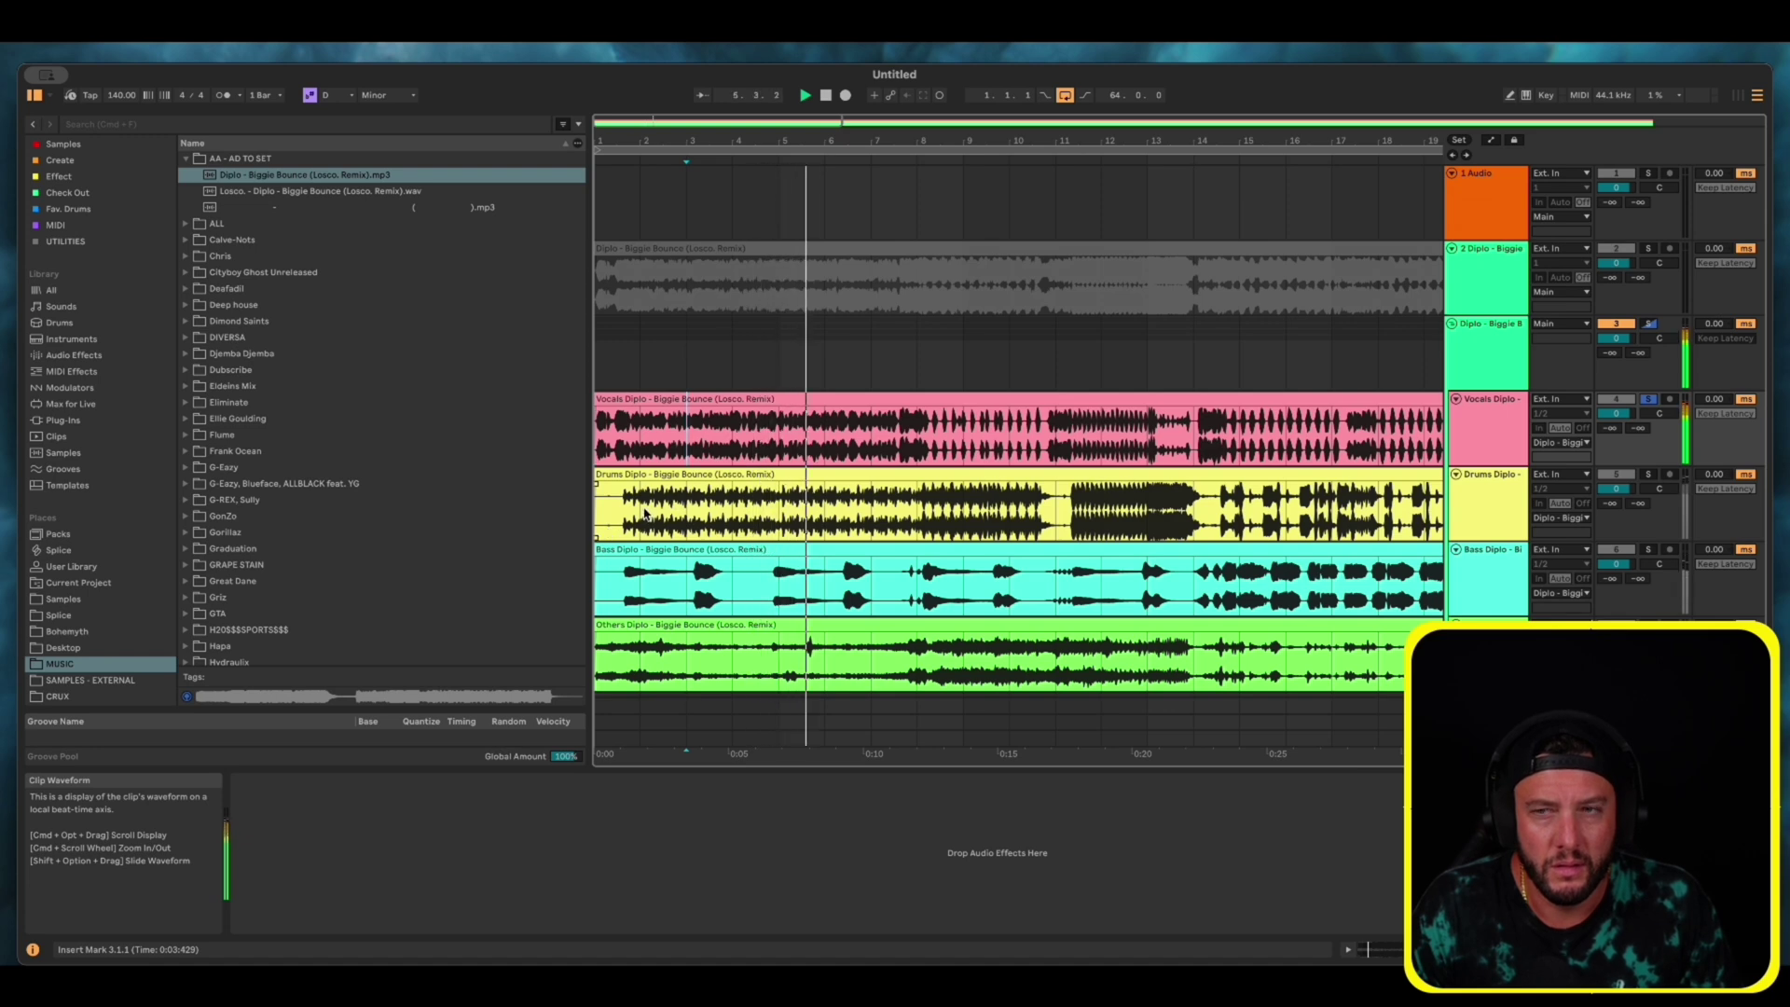
pyautogui.click(643, 512)
pyautogui.press('s')
pyautogui.press('space')
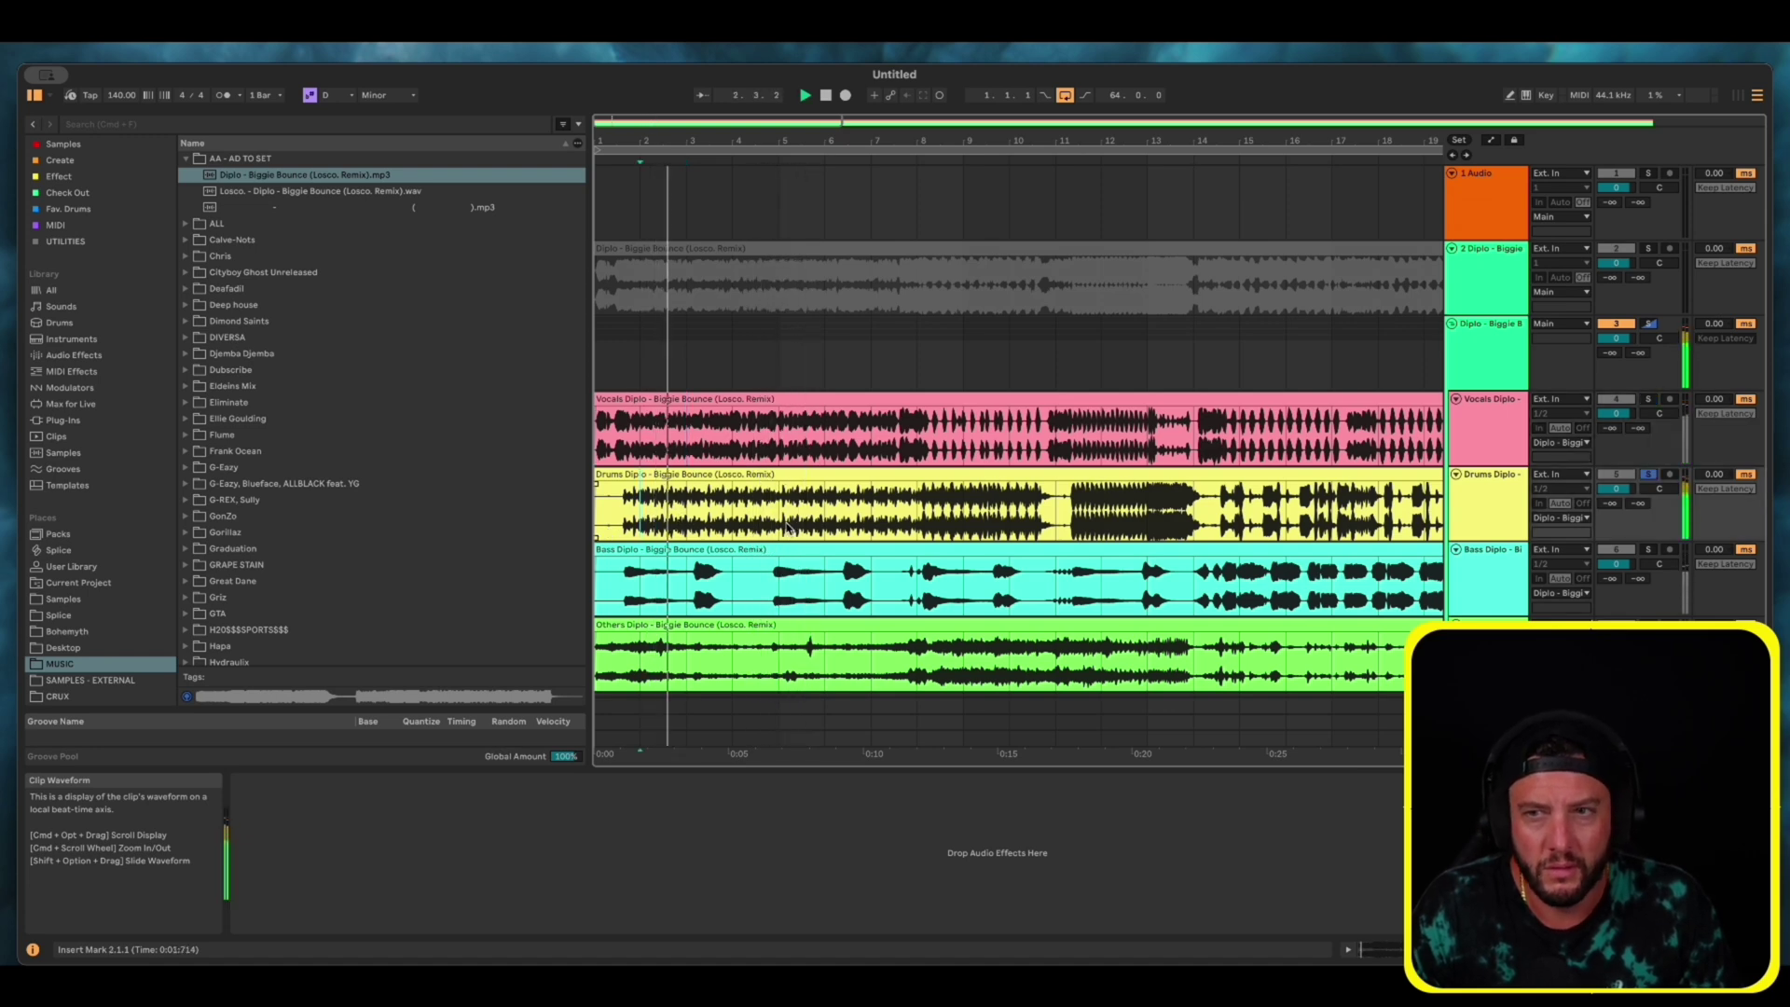
pyautogui.click(694, 583)
pyautogui.press('s')
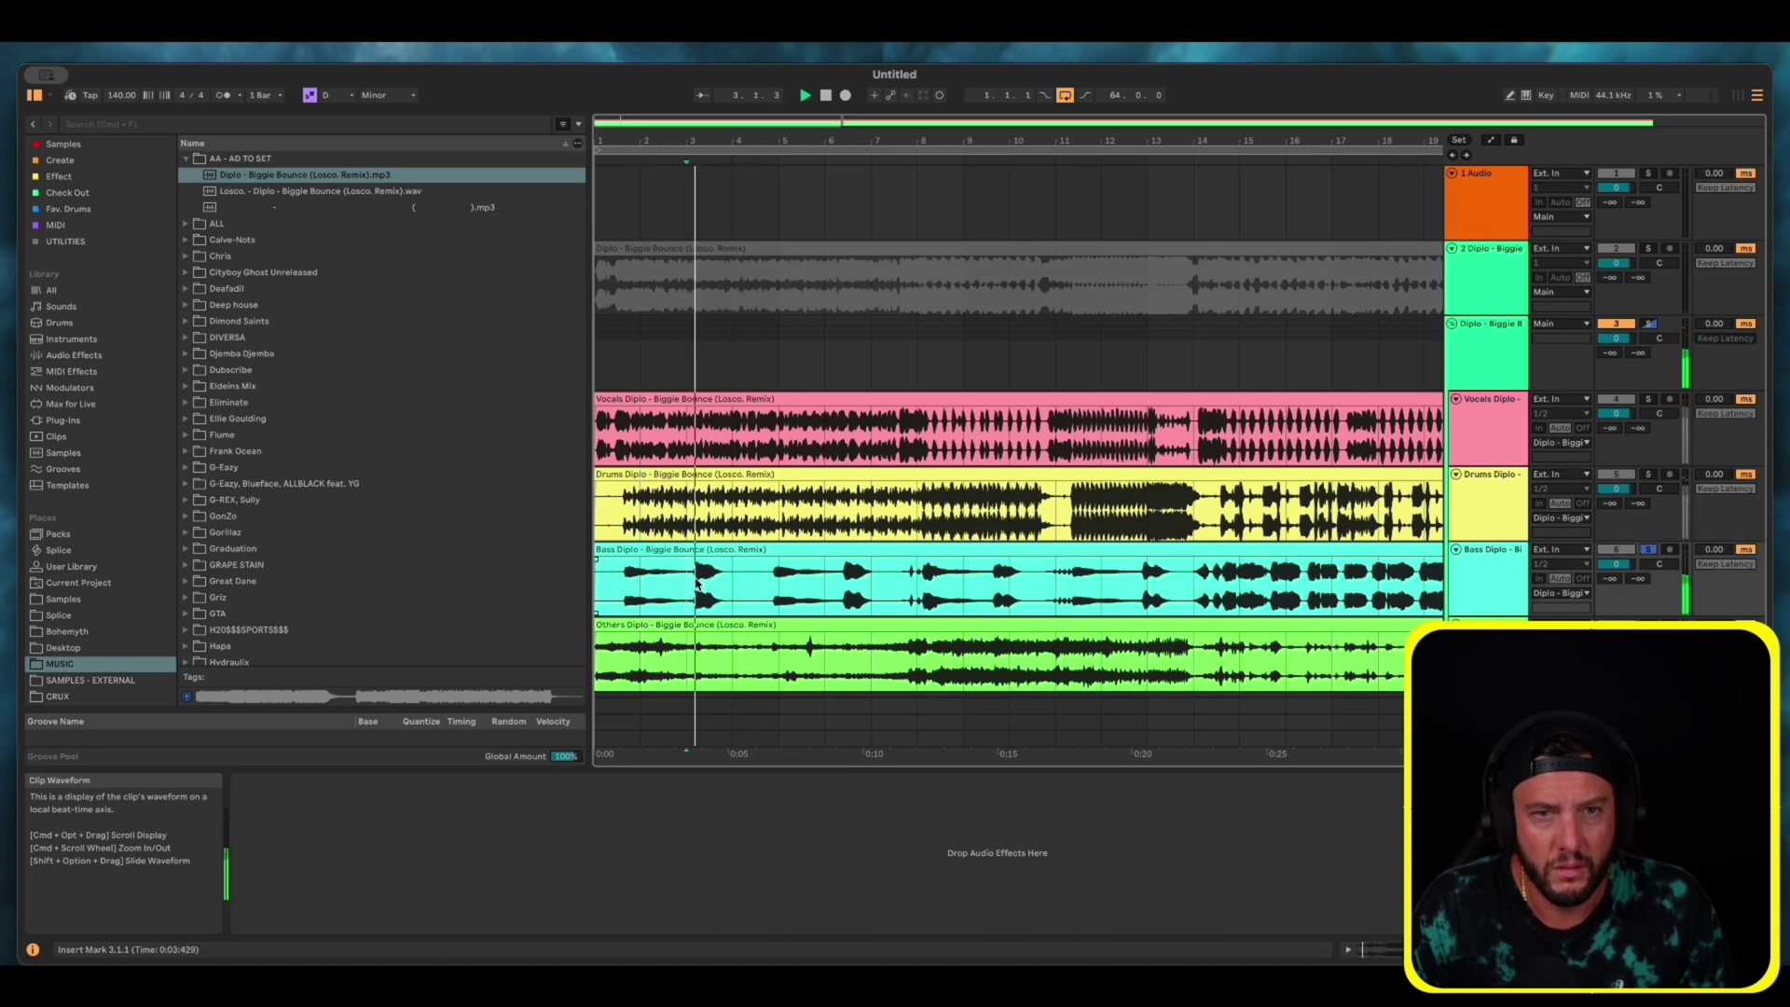
pyautogui.press('space')
pyautogui.press('space')
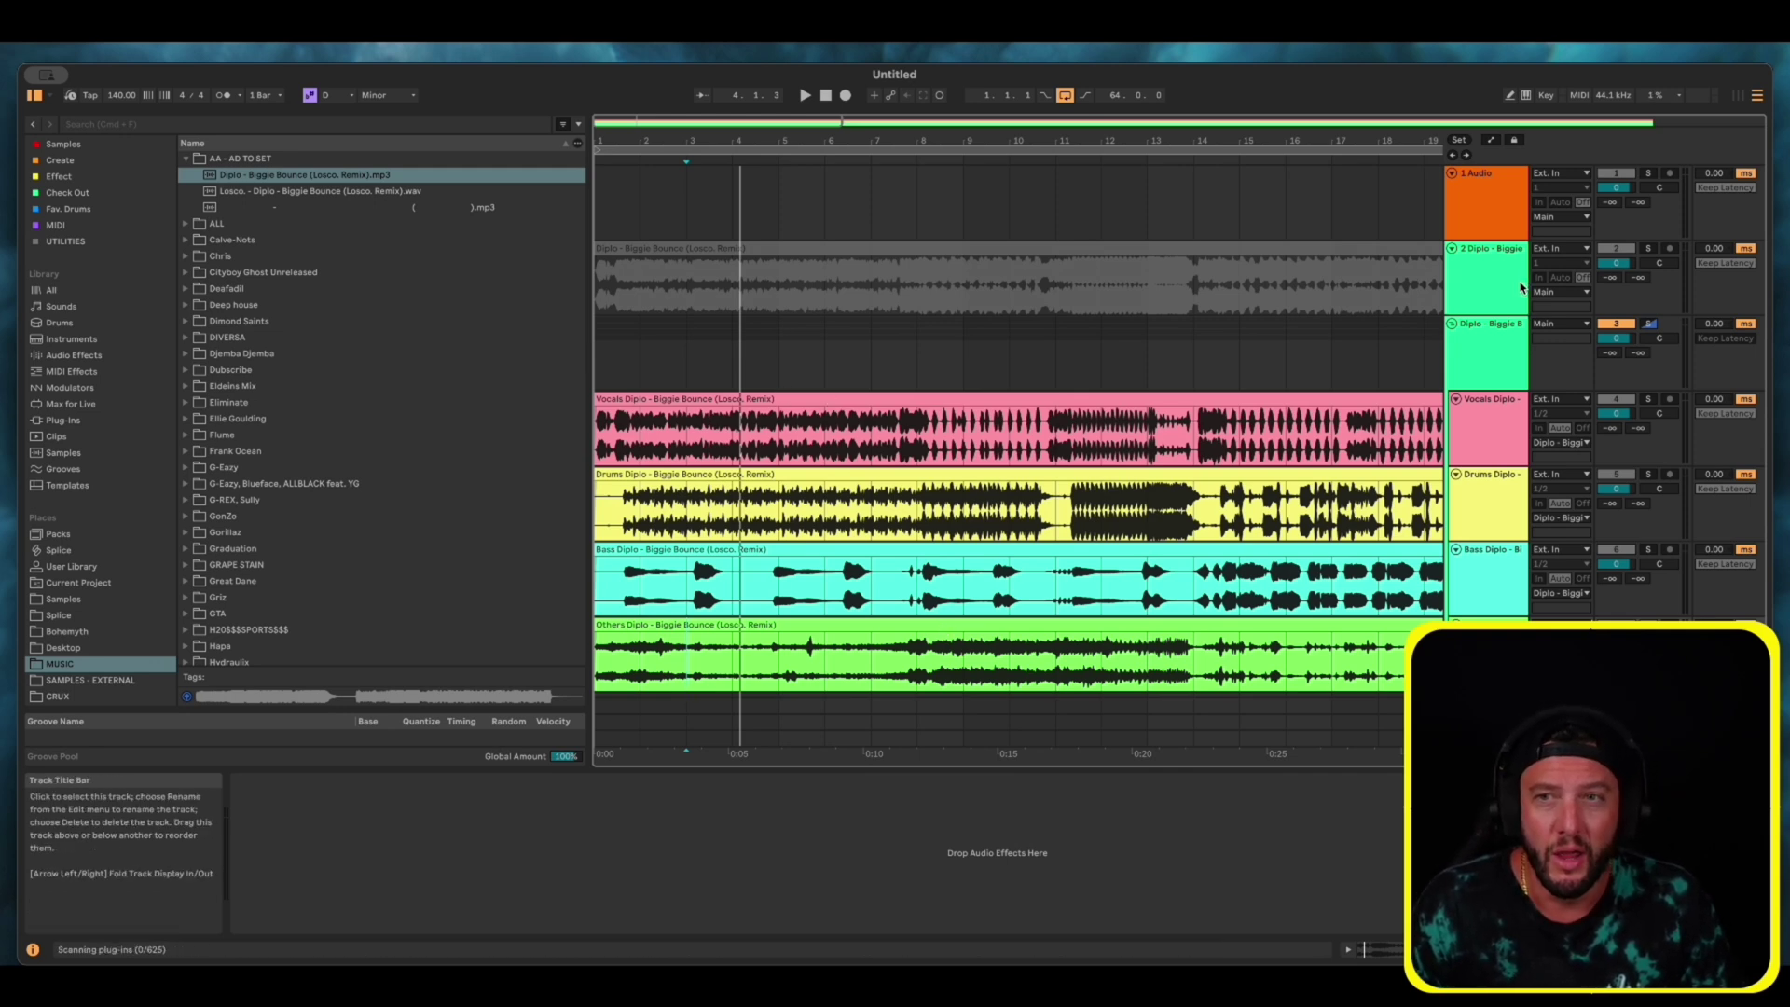
# Open Separate Stems on the original grey song clip, then cancel the dialog
pyautogui.click(895, 247)
pyautogui.rightClick(895, 247)
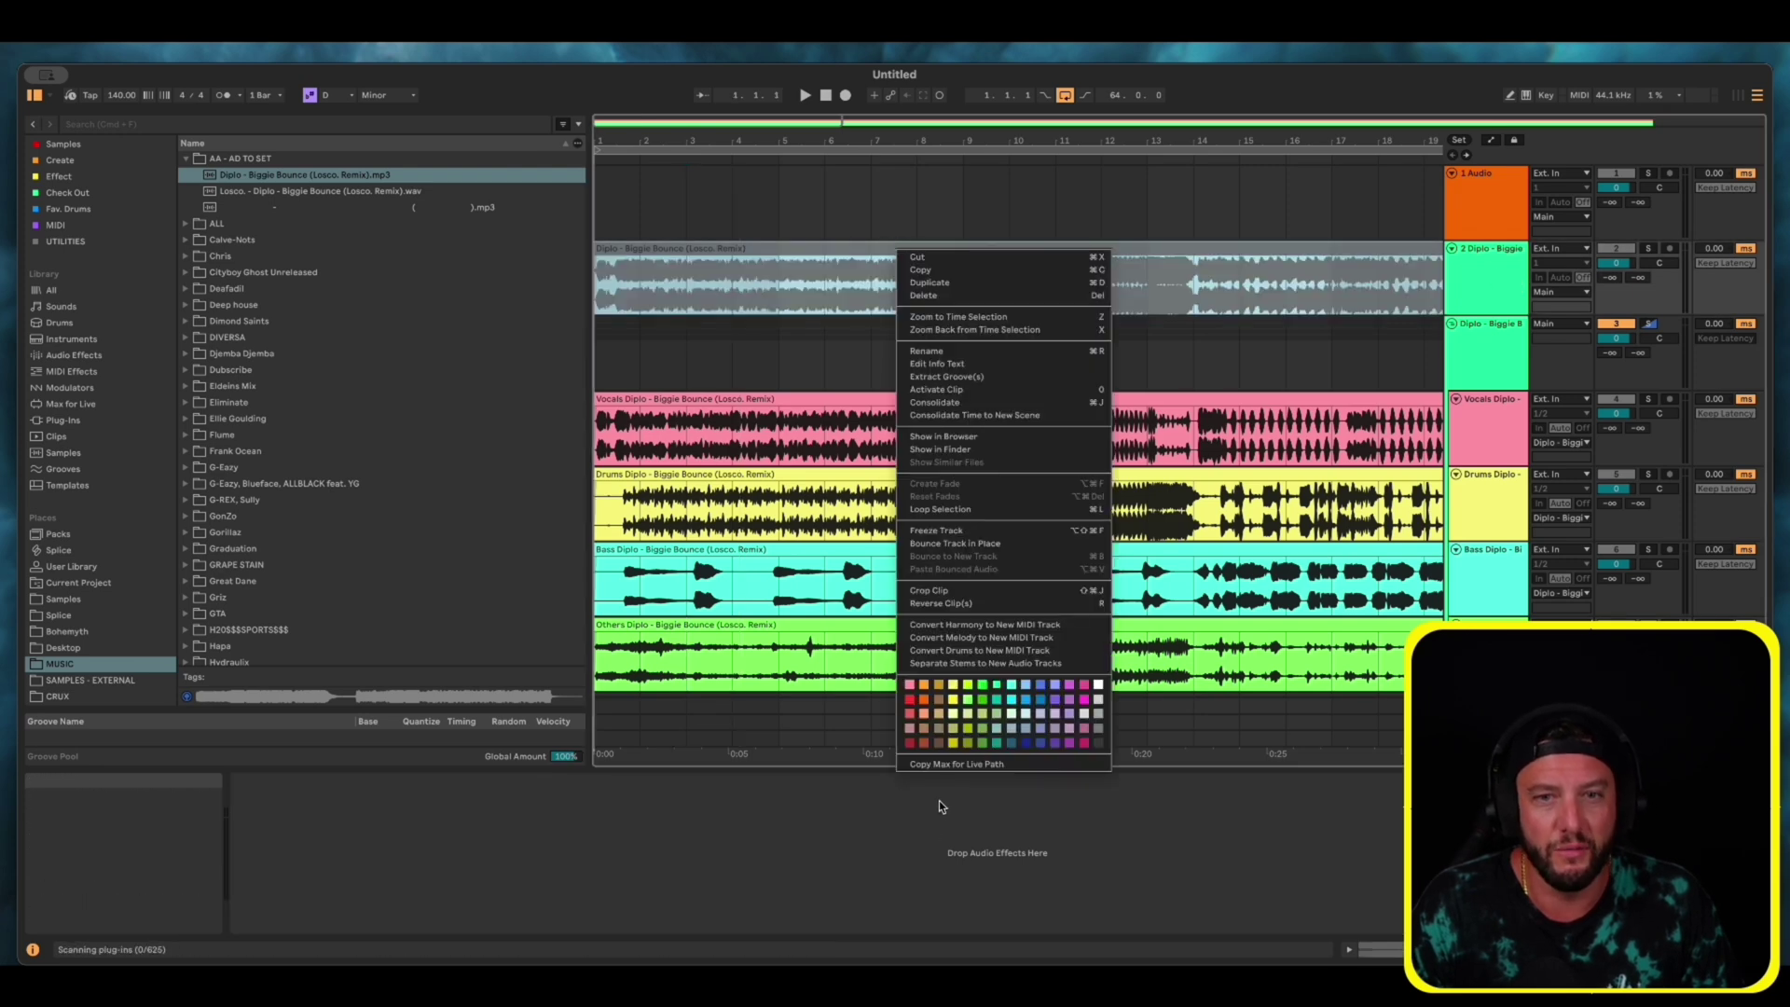
pyautogui.click(961, 671)
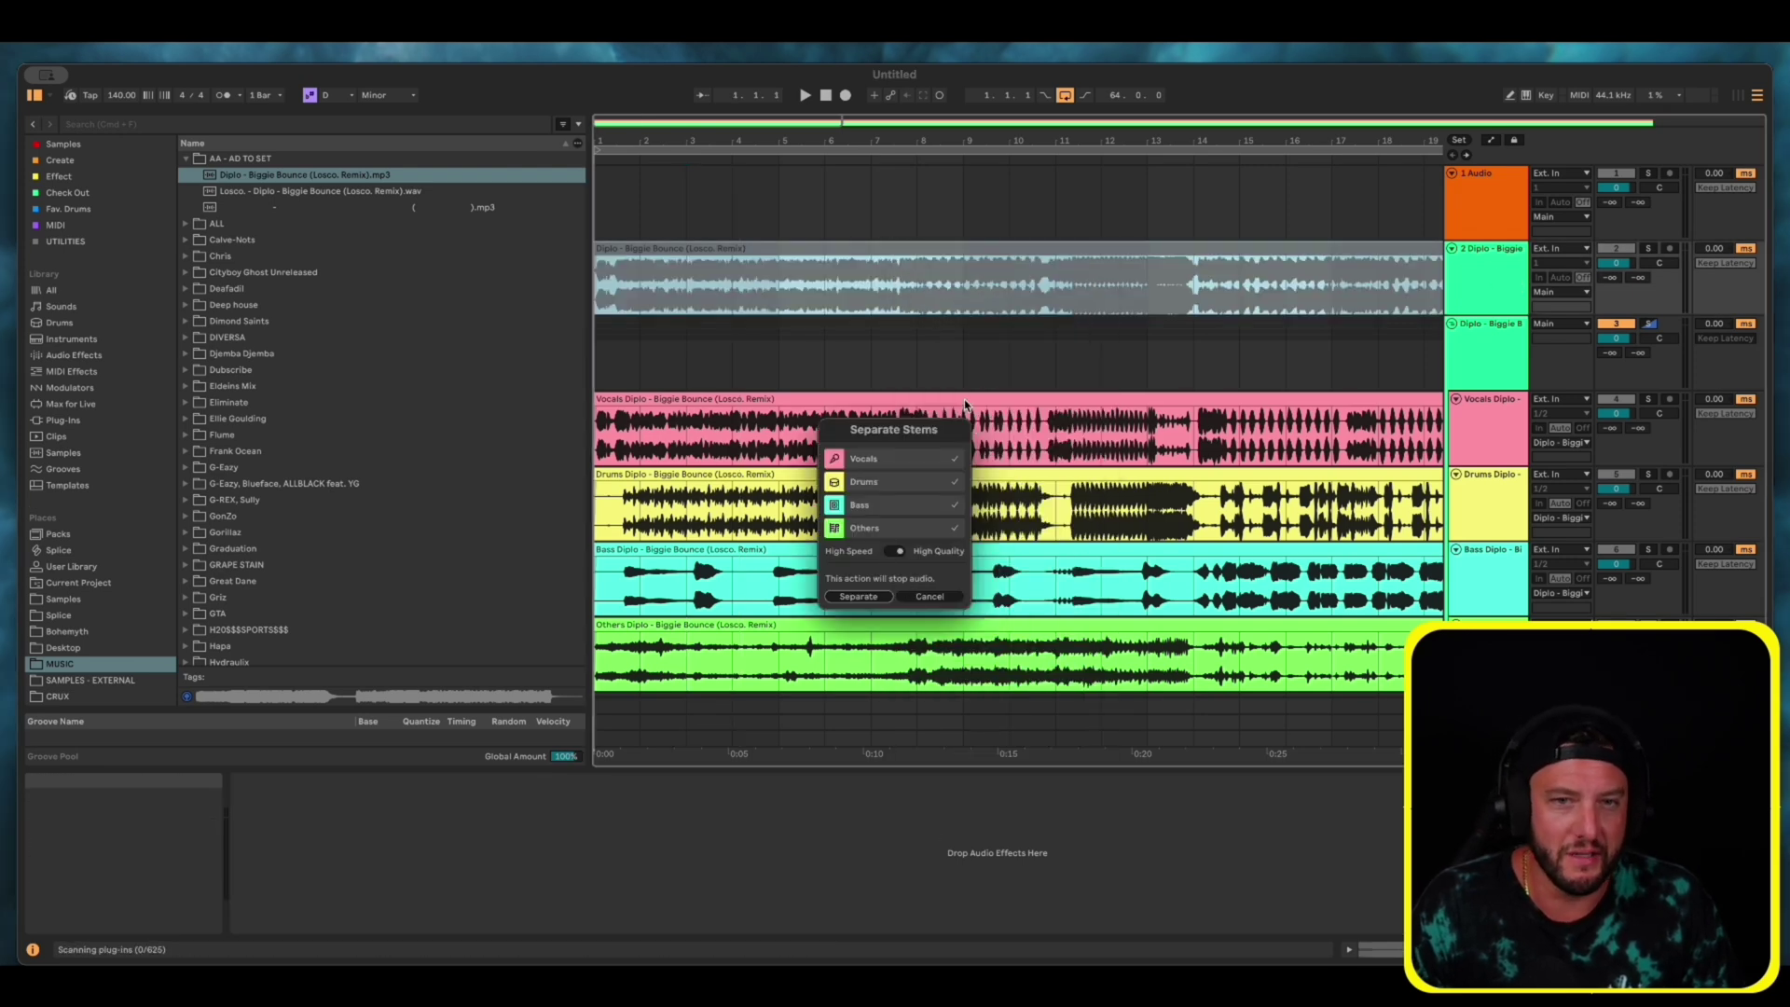
pyautogui.click(927, 597)
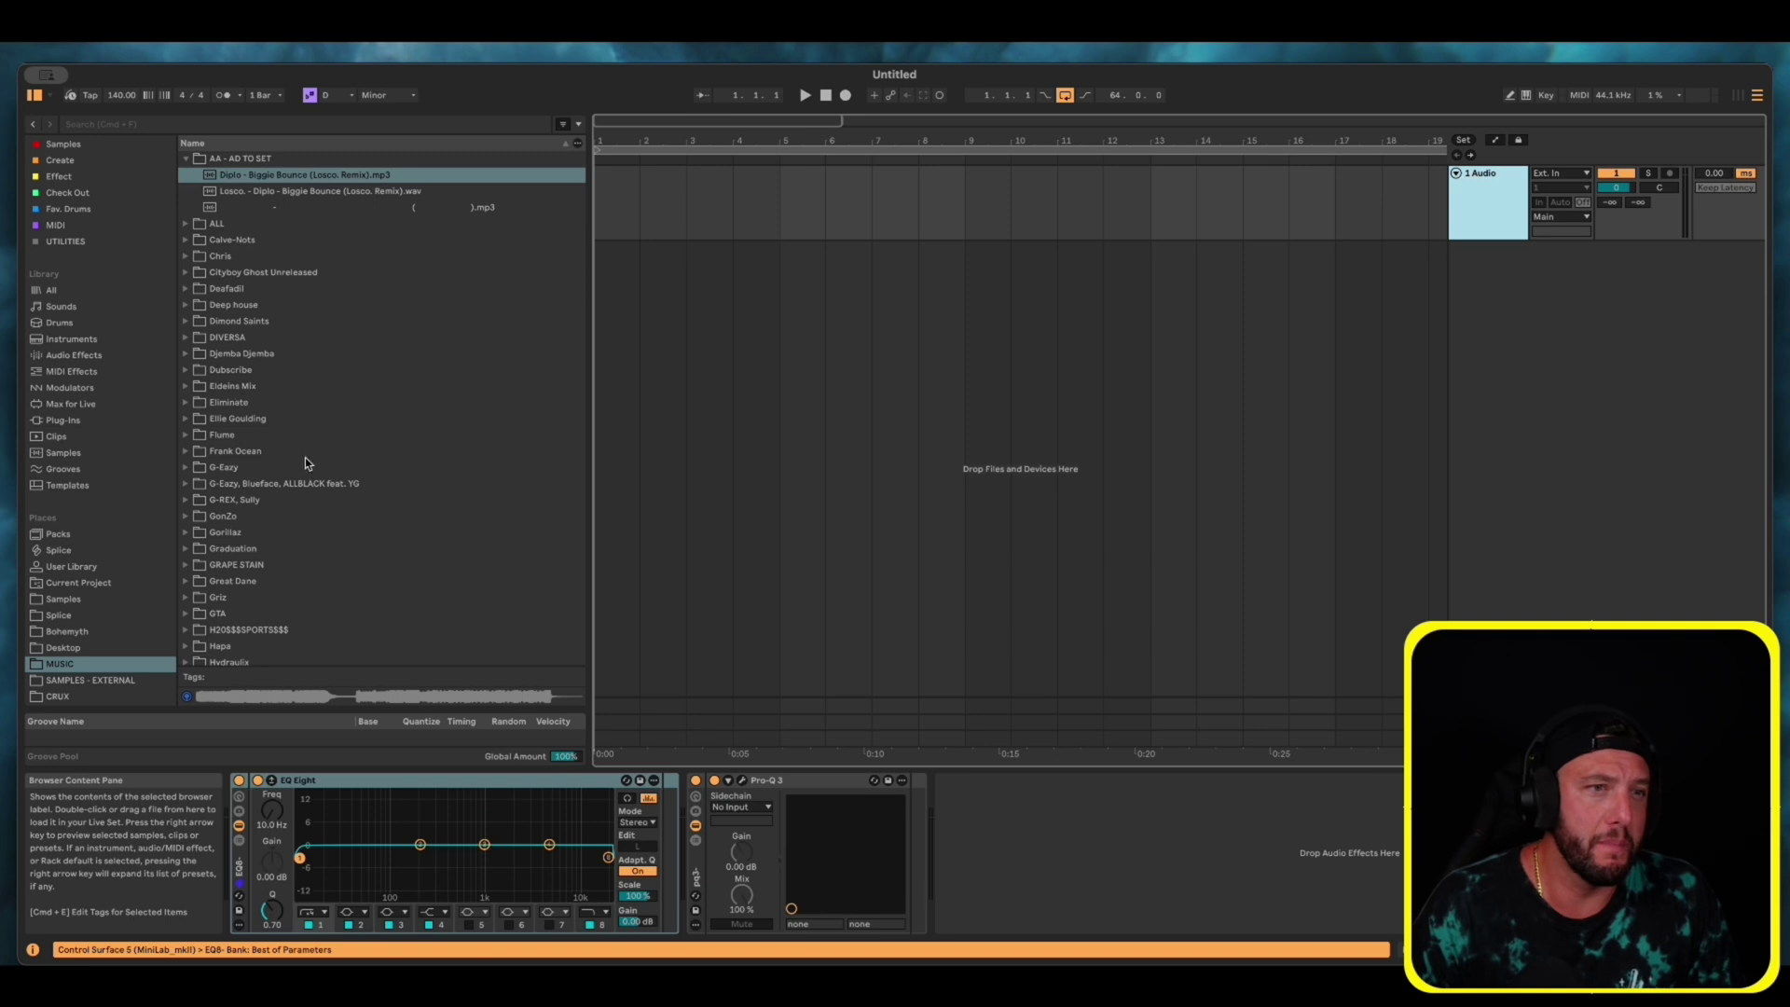
# Delete EQ Eight from the audio track and add a new MIDI track
pyautogui.click(240, 863)
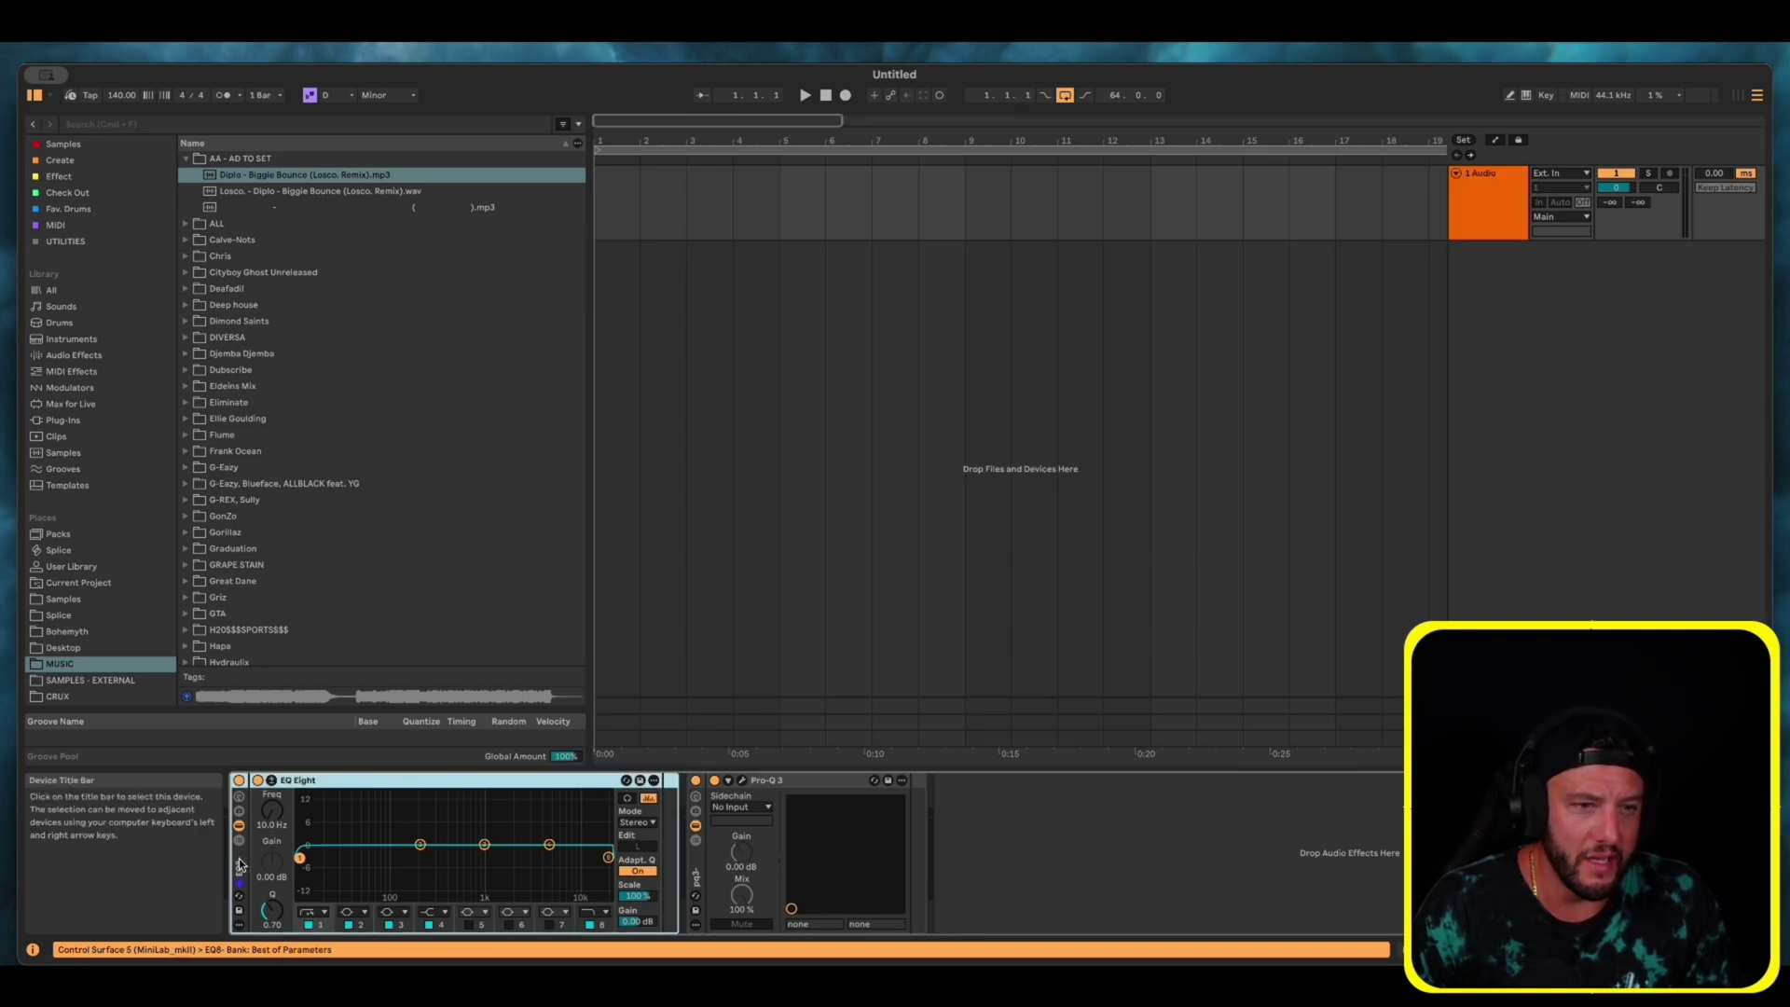
pyautogui.press('Delete')
pyautogui.press('Delete')
pyautogui.click(697, 457)
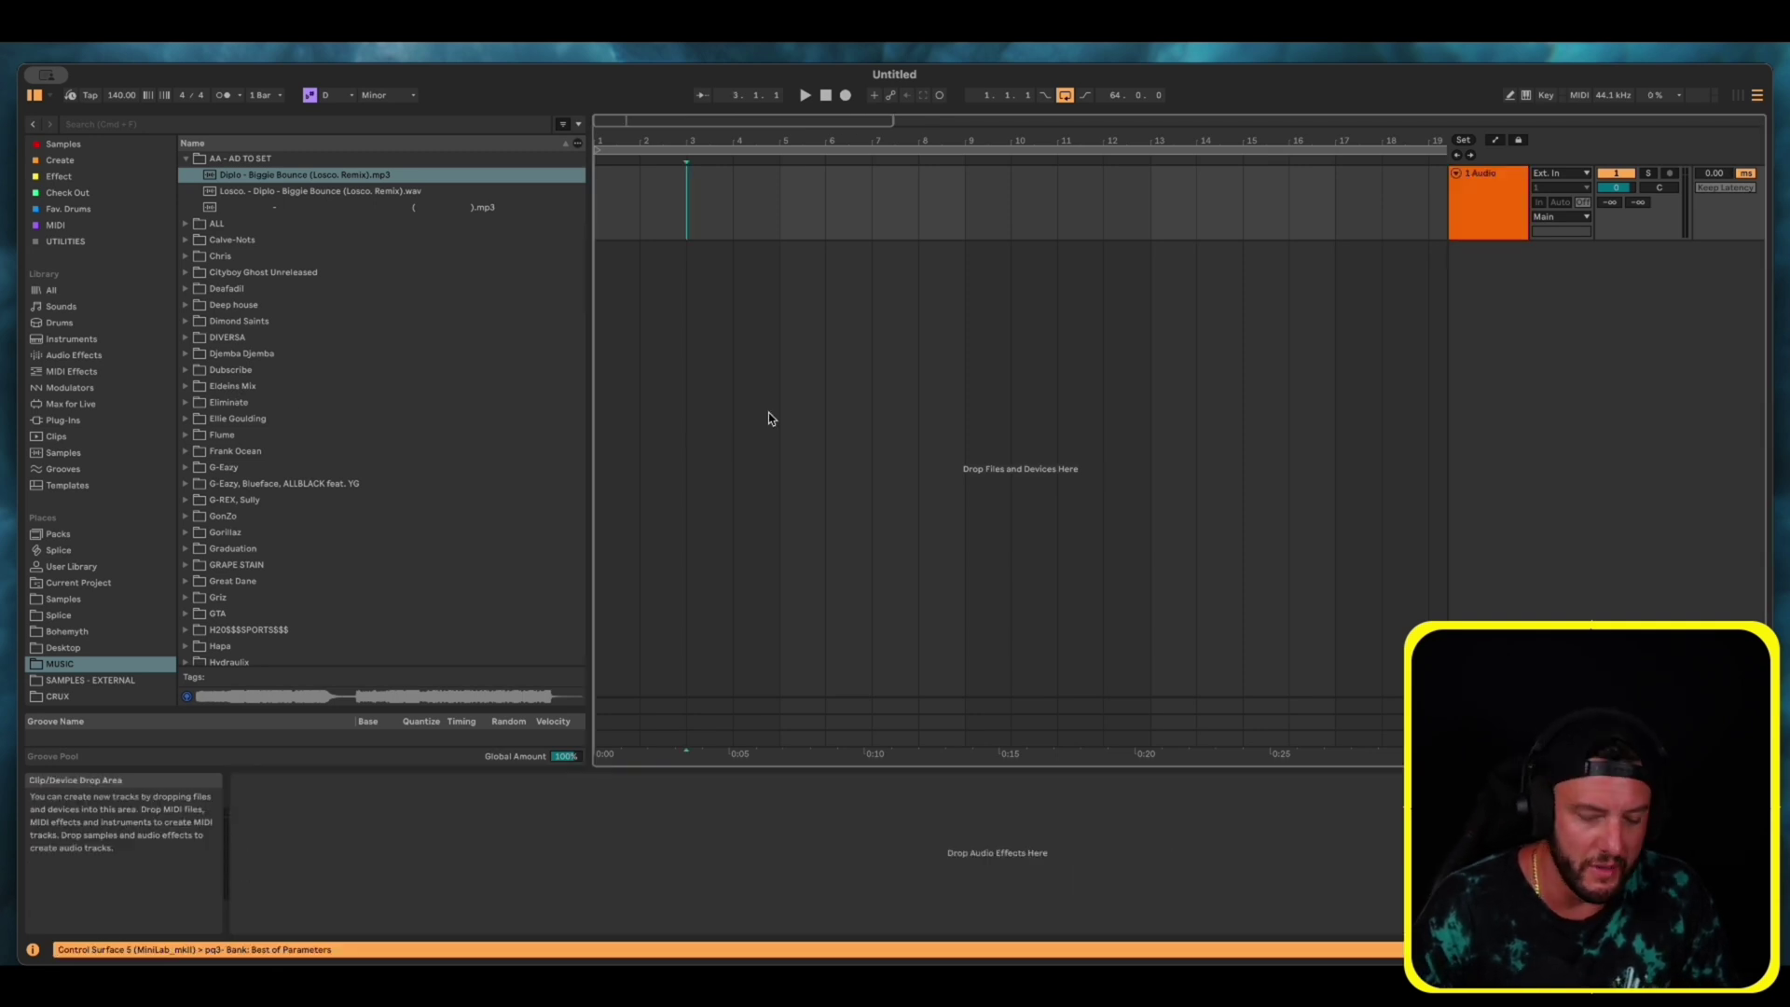
pyautogui.hotkey('ctrl', 'shift', 't')
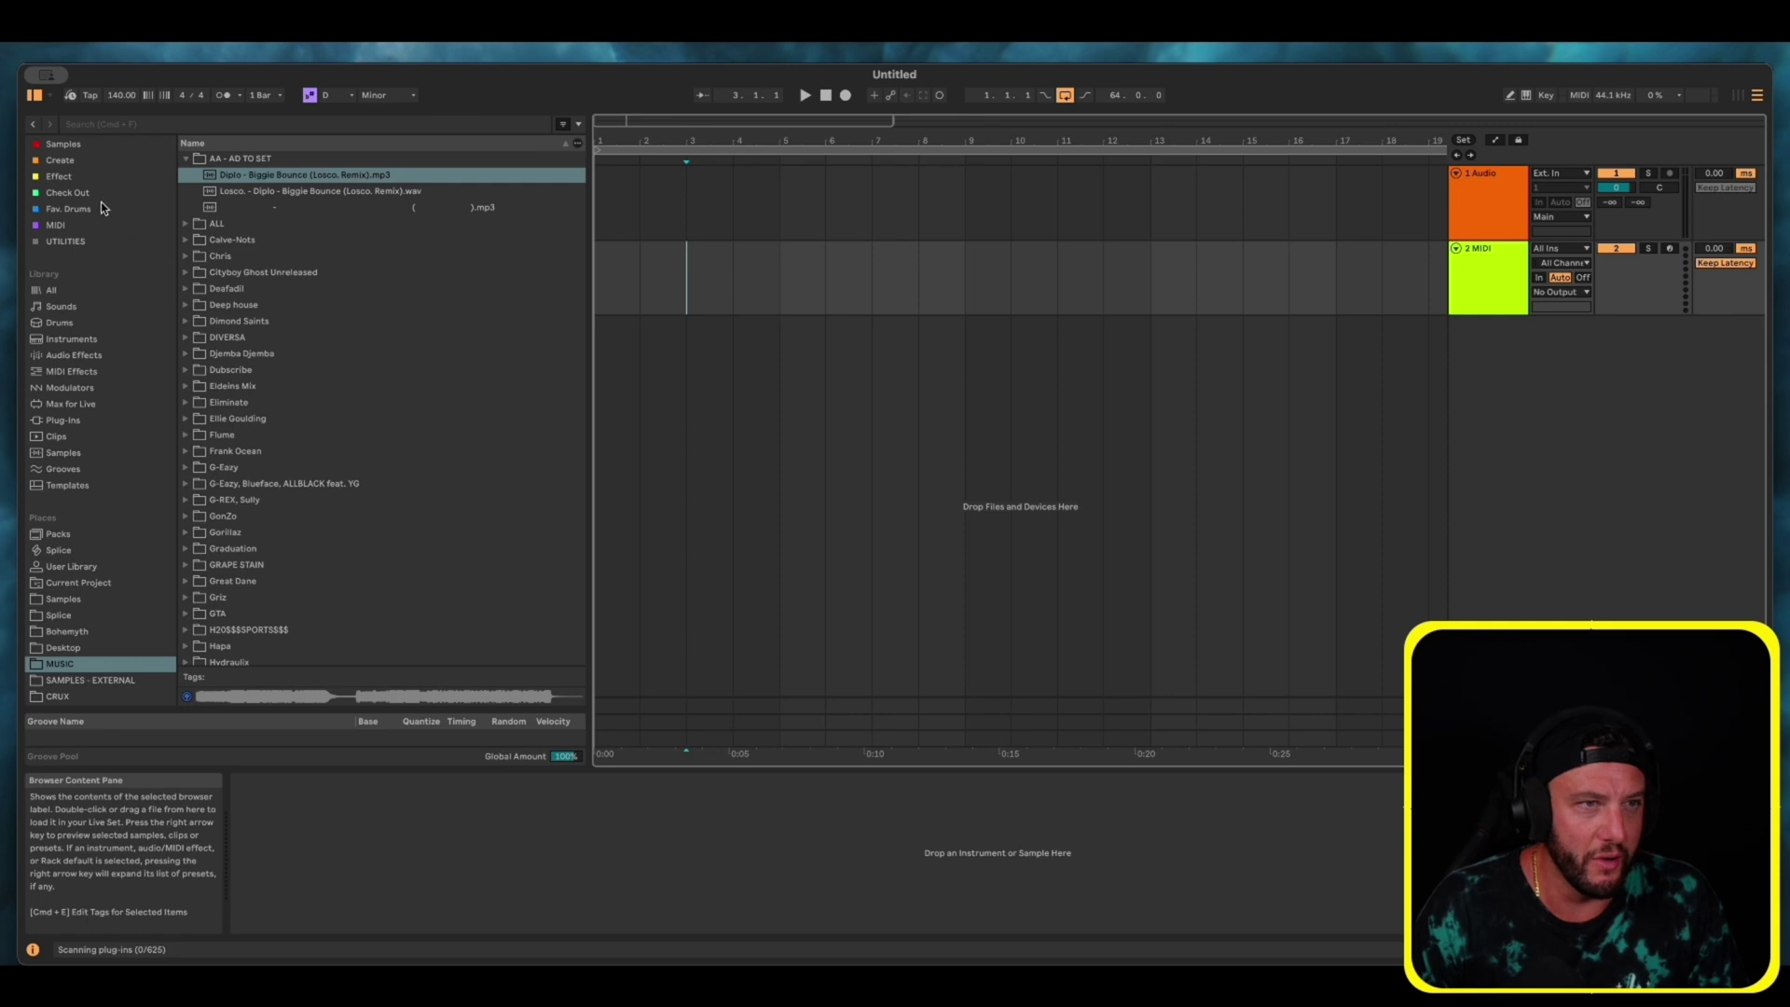
# Audition the library drum kits and load the DECAP DTK 3 Kit onto the MIDI track
pyautogui.click(58, 322)
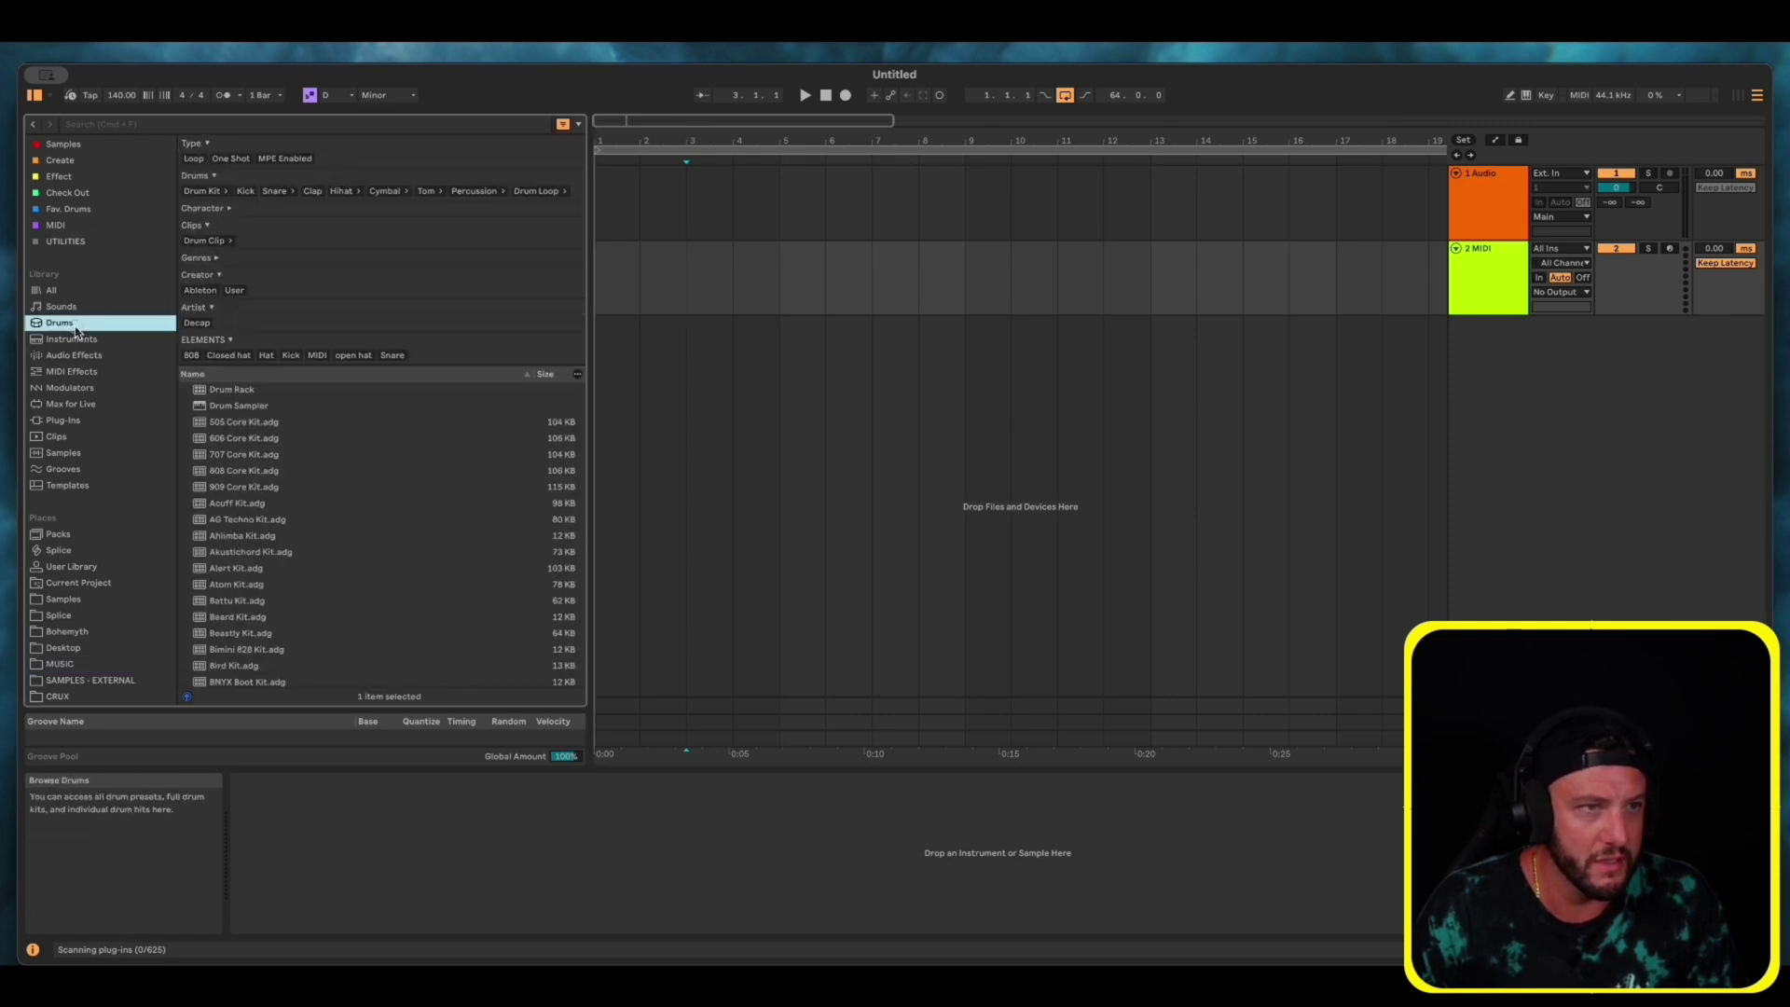
pyautogui.press('Down')
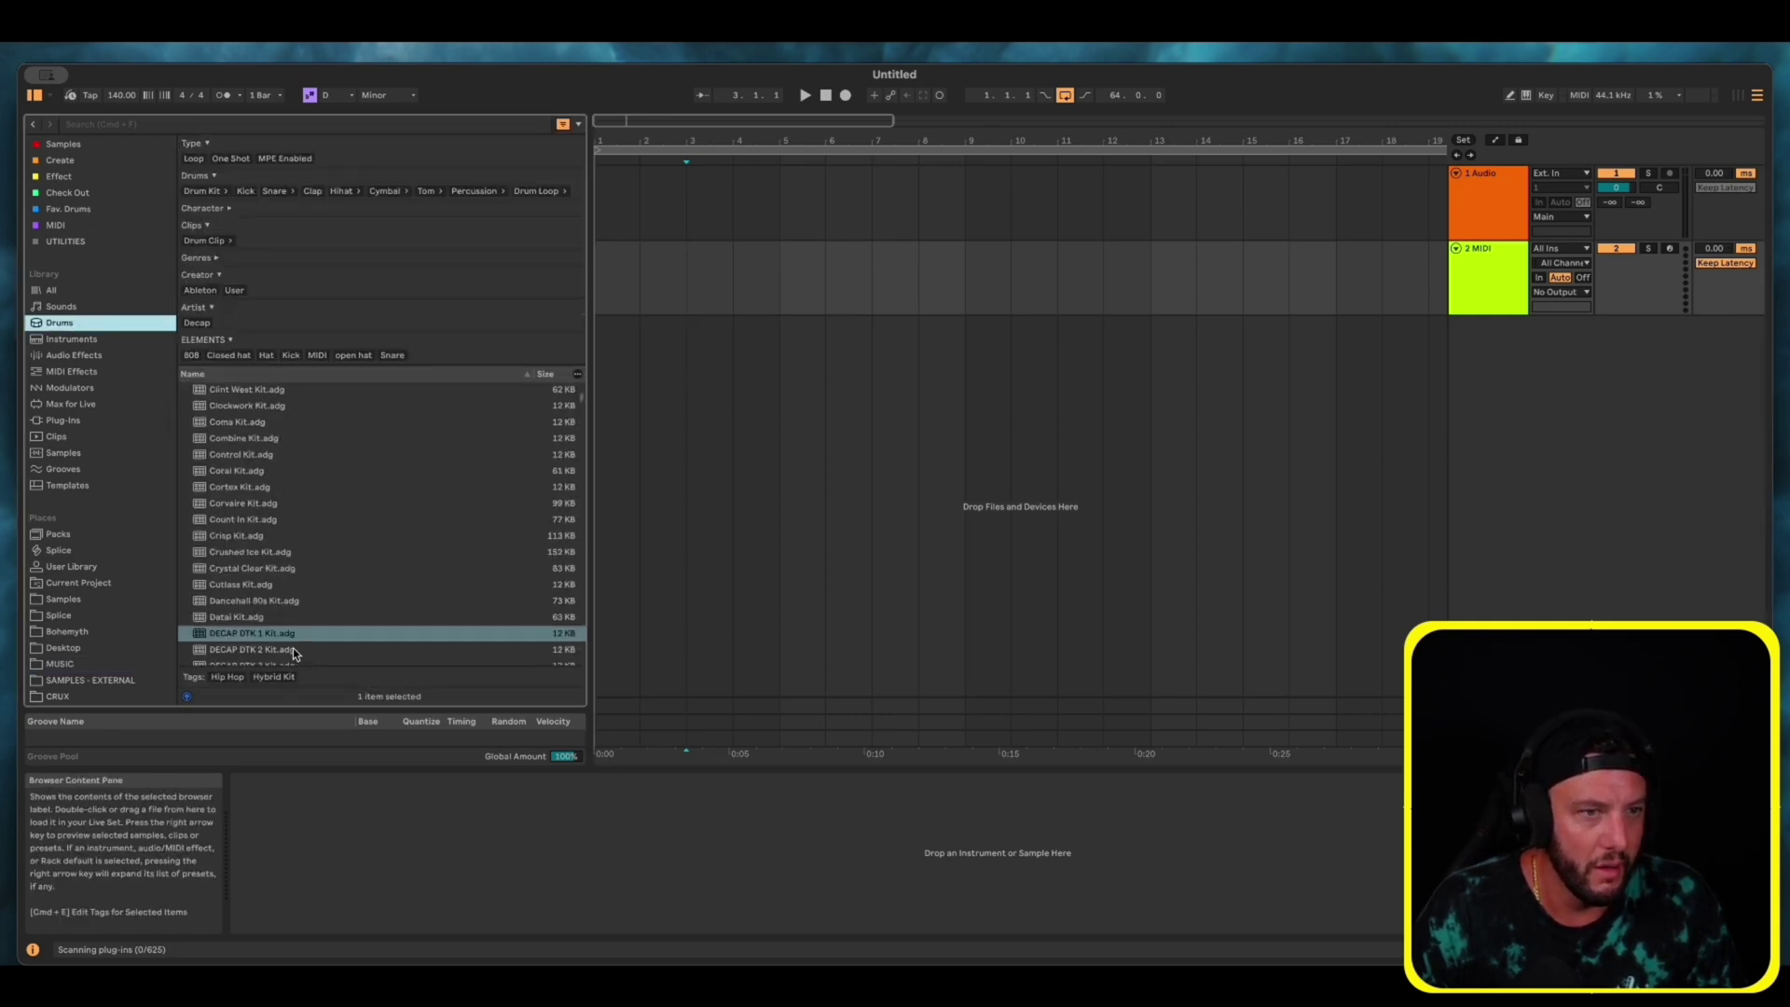
pyautogui.scroll(-2, 292, 647)
pyautogui.click(286, 606)
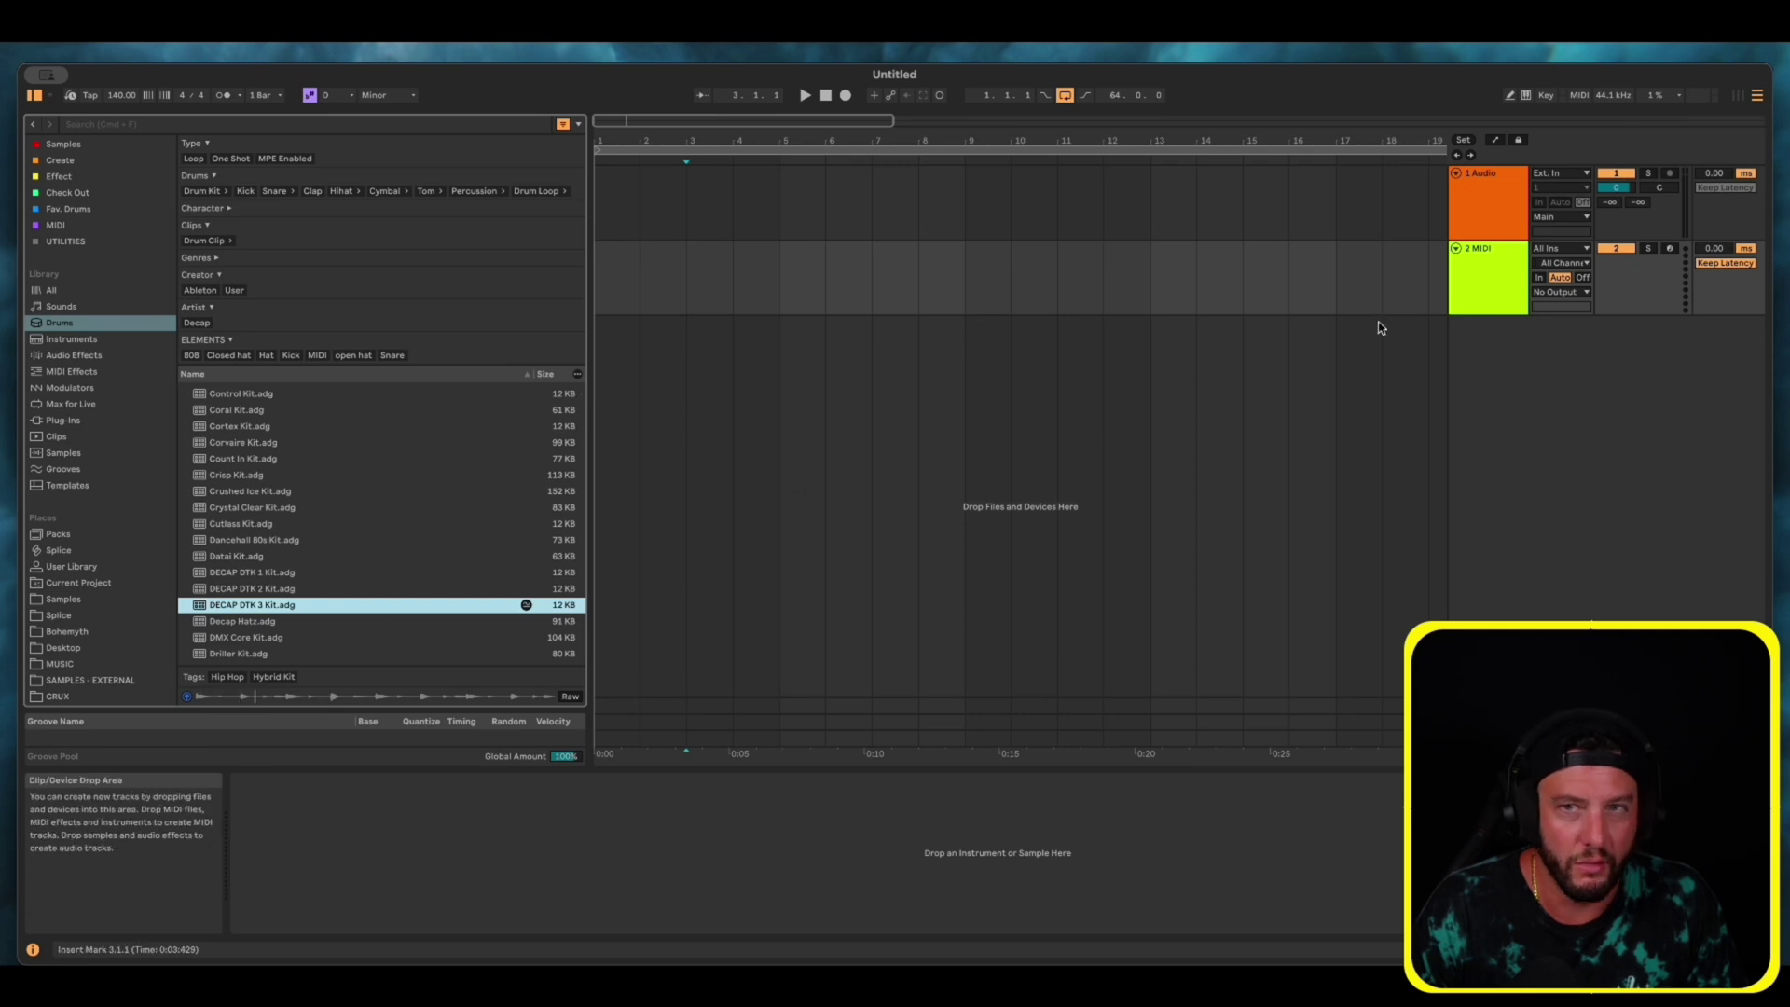
pyautogui.moveTo(255, 612); pyautogui.dragTo(304, 819)
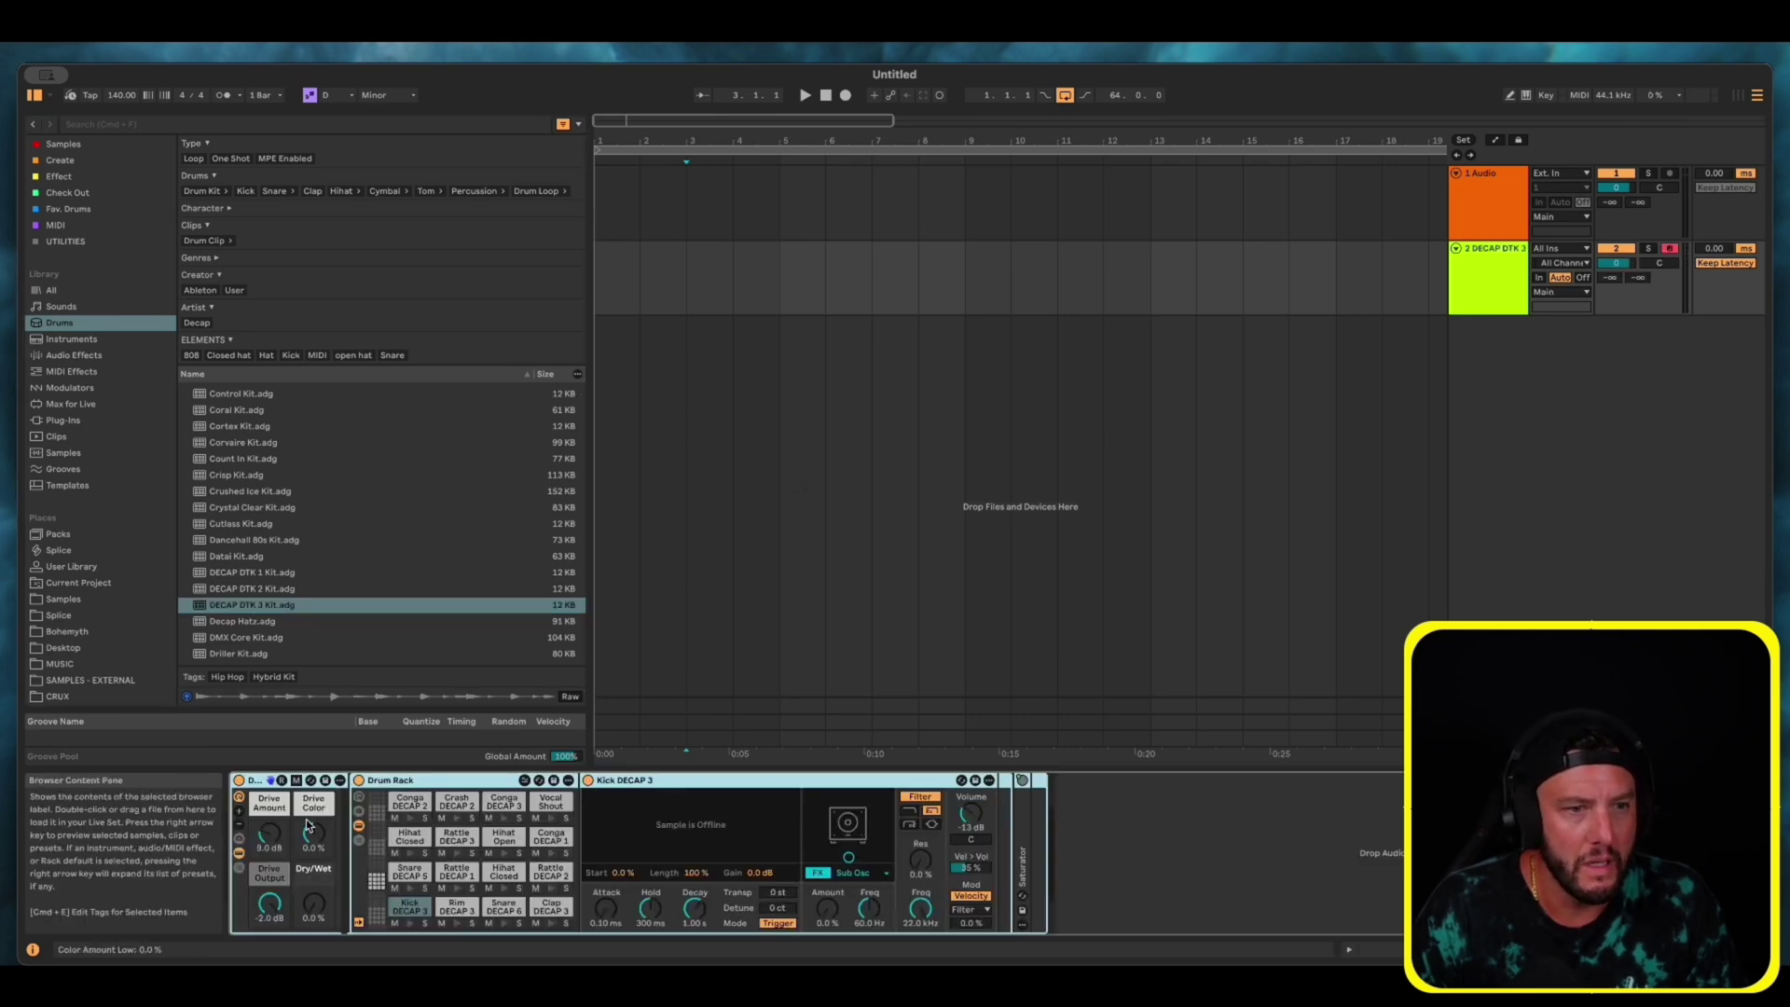
# Create an empty MIDI clip over bars 1 to 17 and browse the clip's rhythm generators
pyautogui.moveTo(1333, 298); pyautogui.dragTo(532, 311)
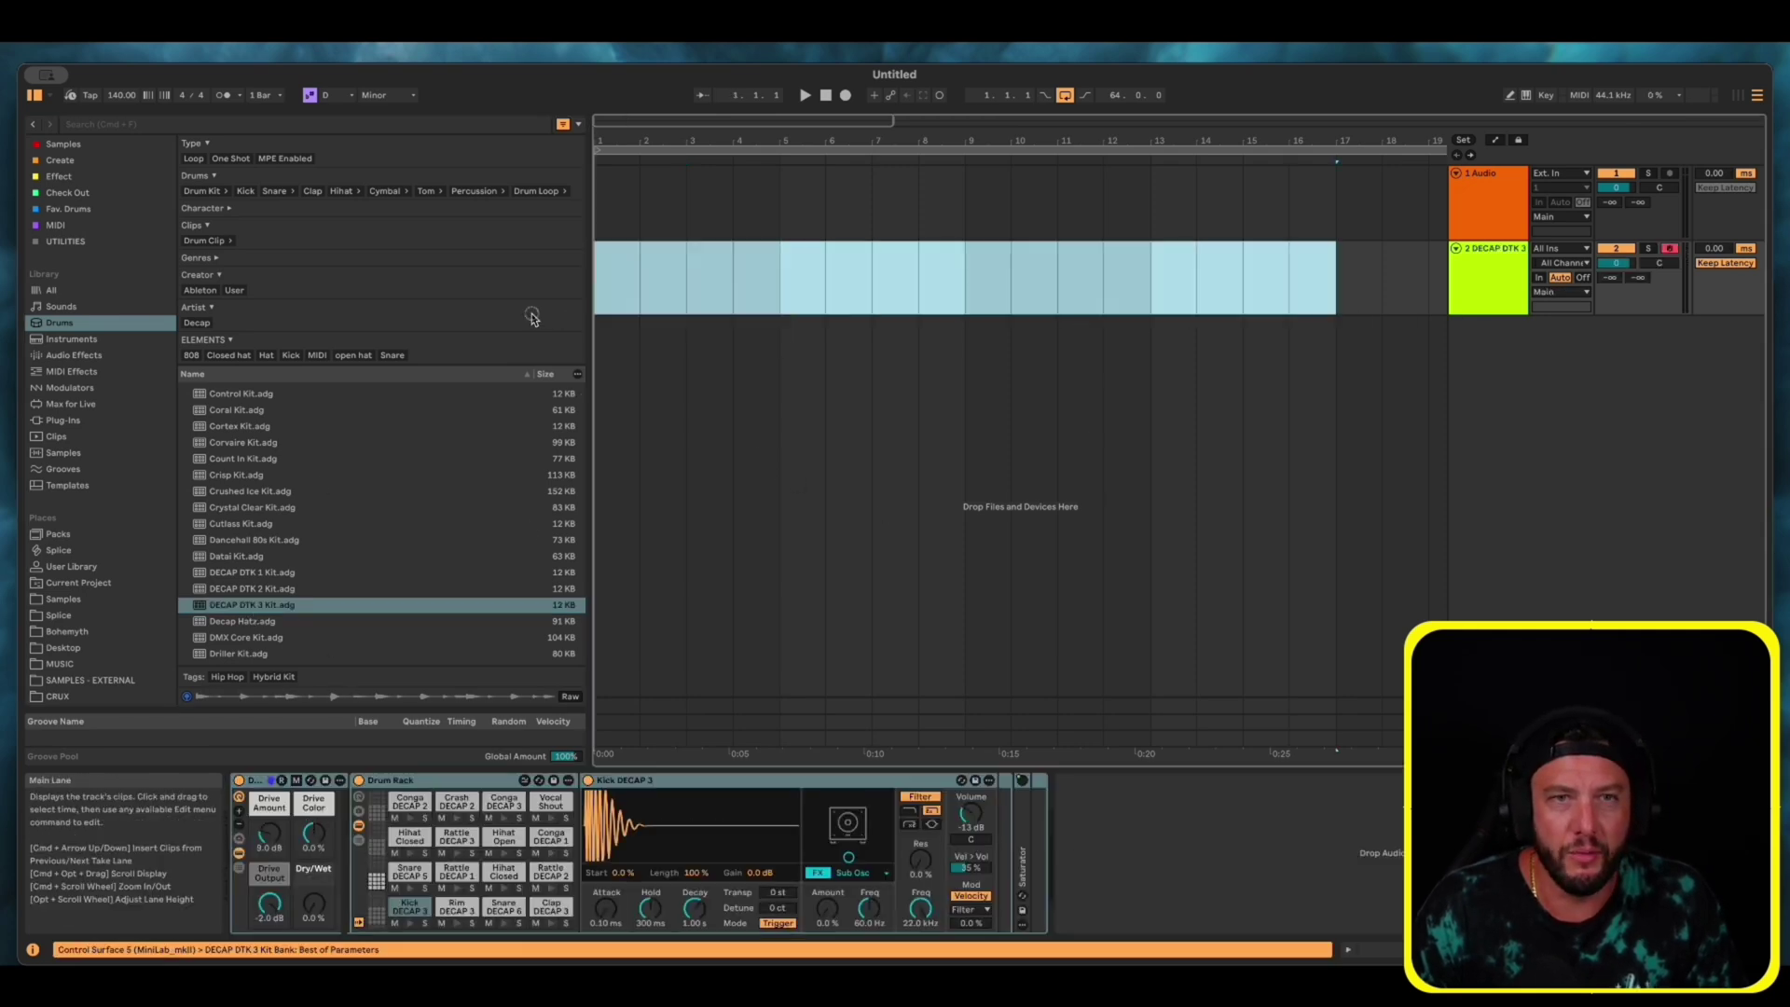
pyautogui.press('super+shift+m')
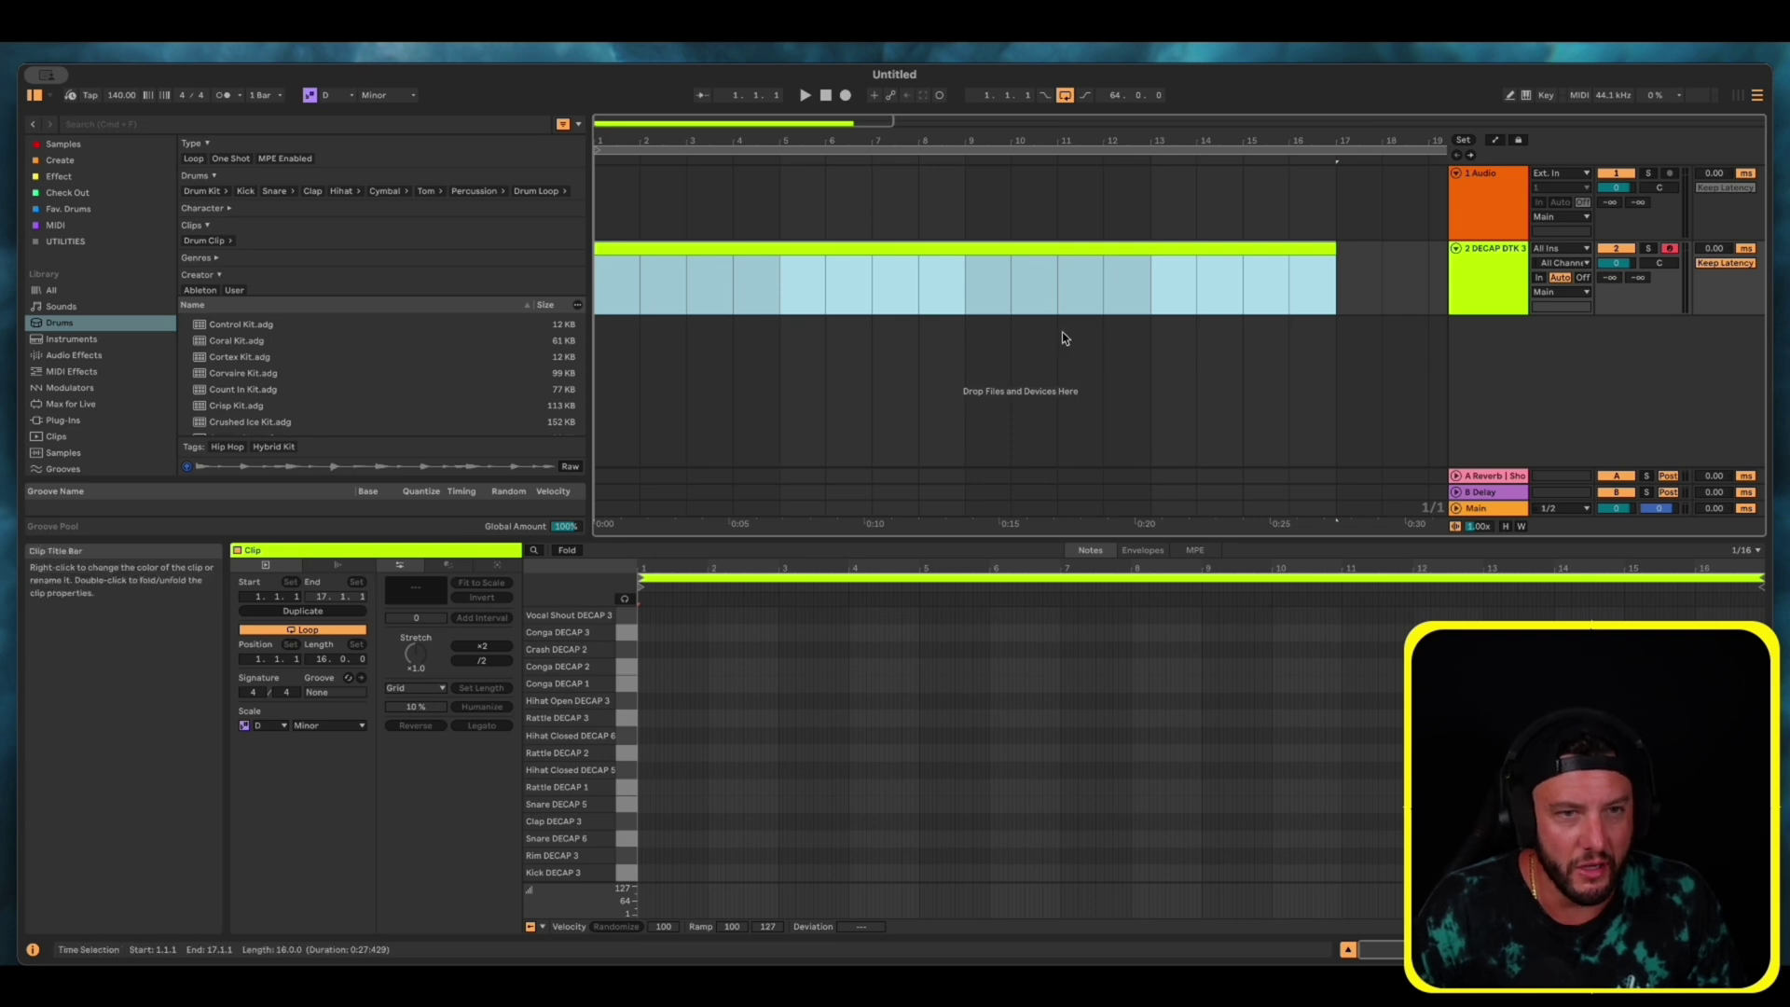
pyautogui.click(500, 565)
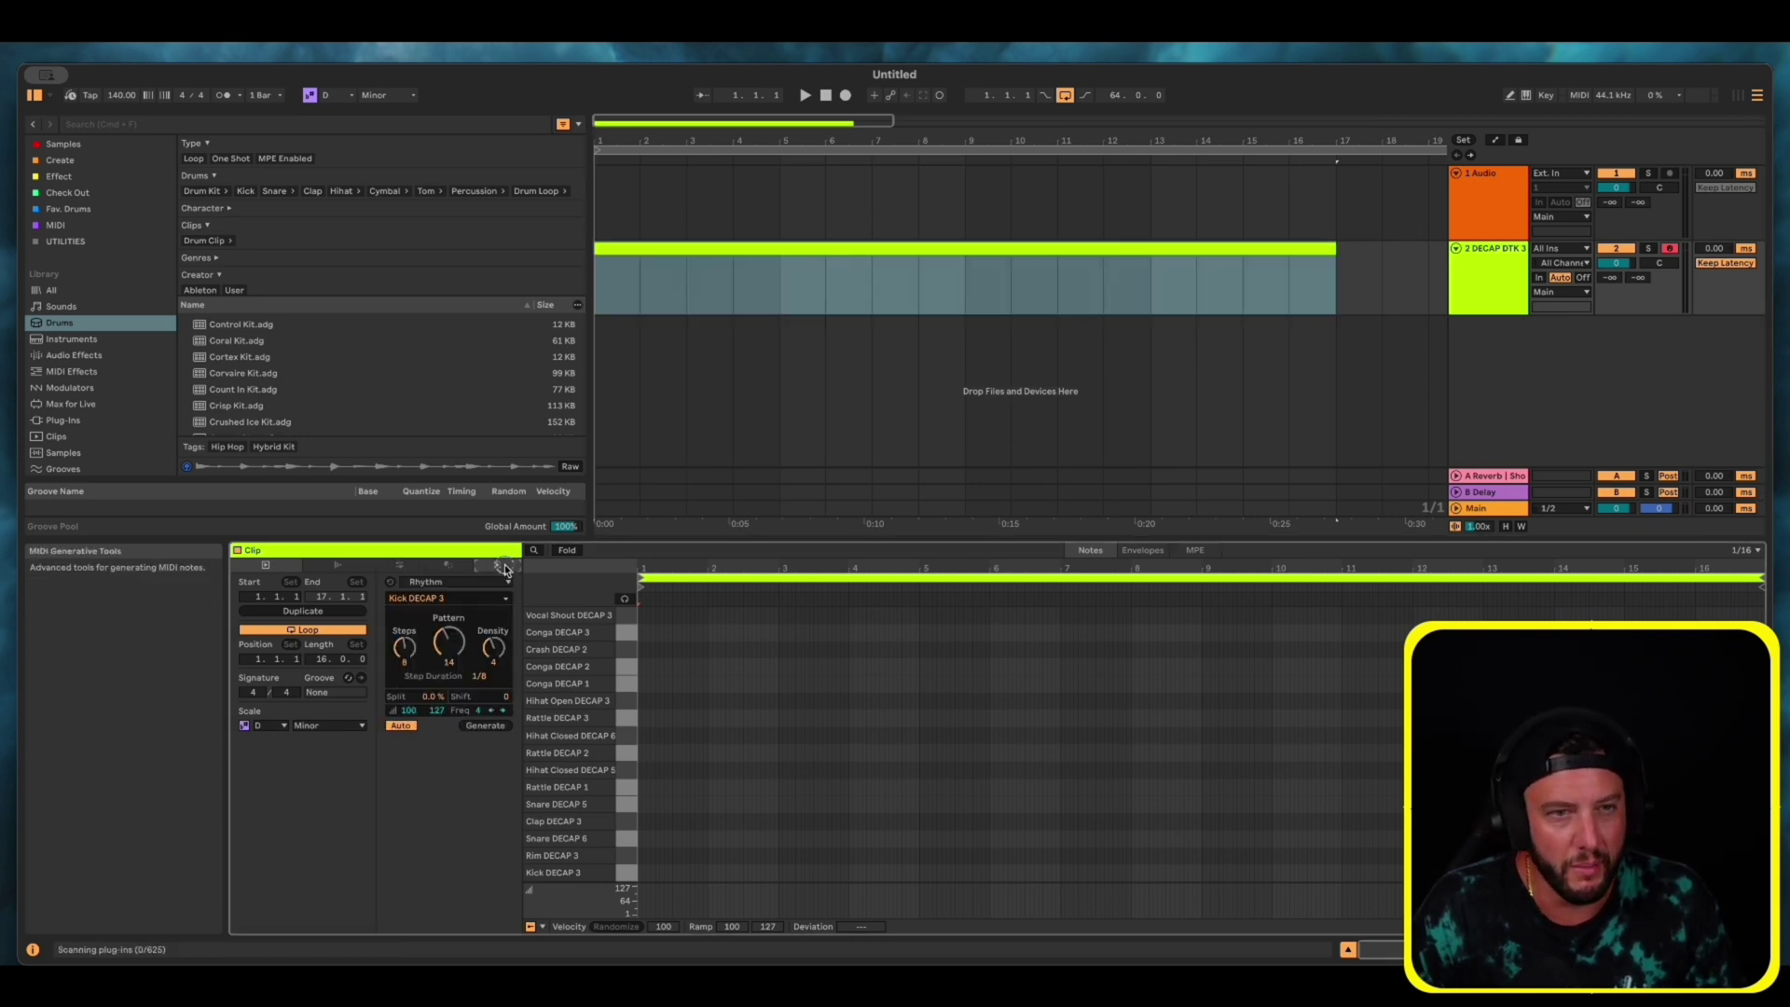
pyautogui.click(438, 583)
pyautogui.scroll(-4, 466, 550)
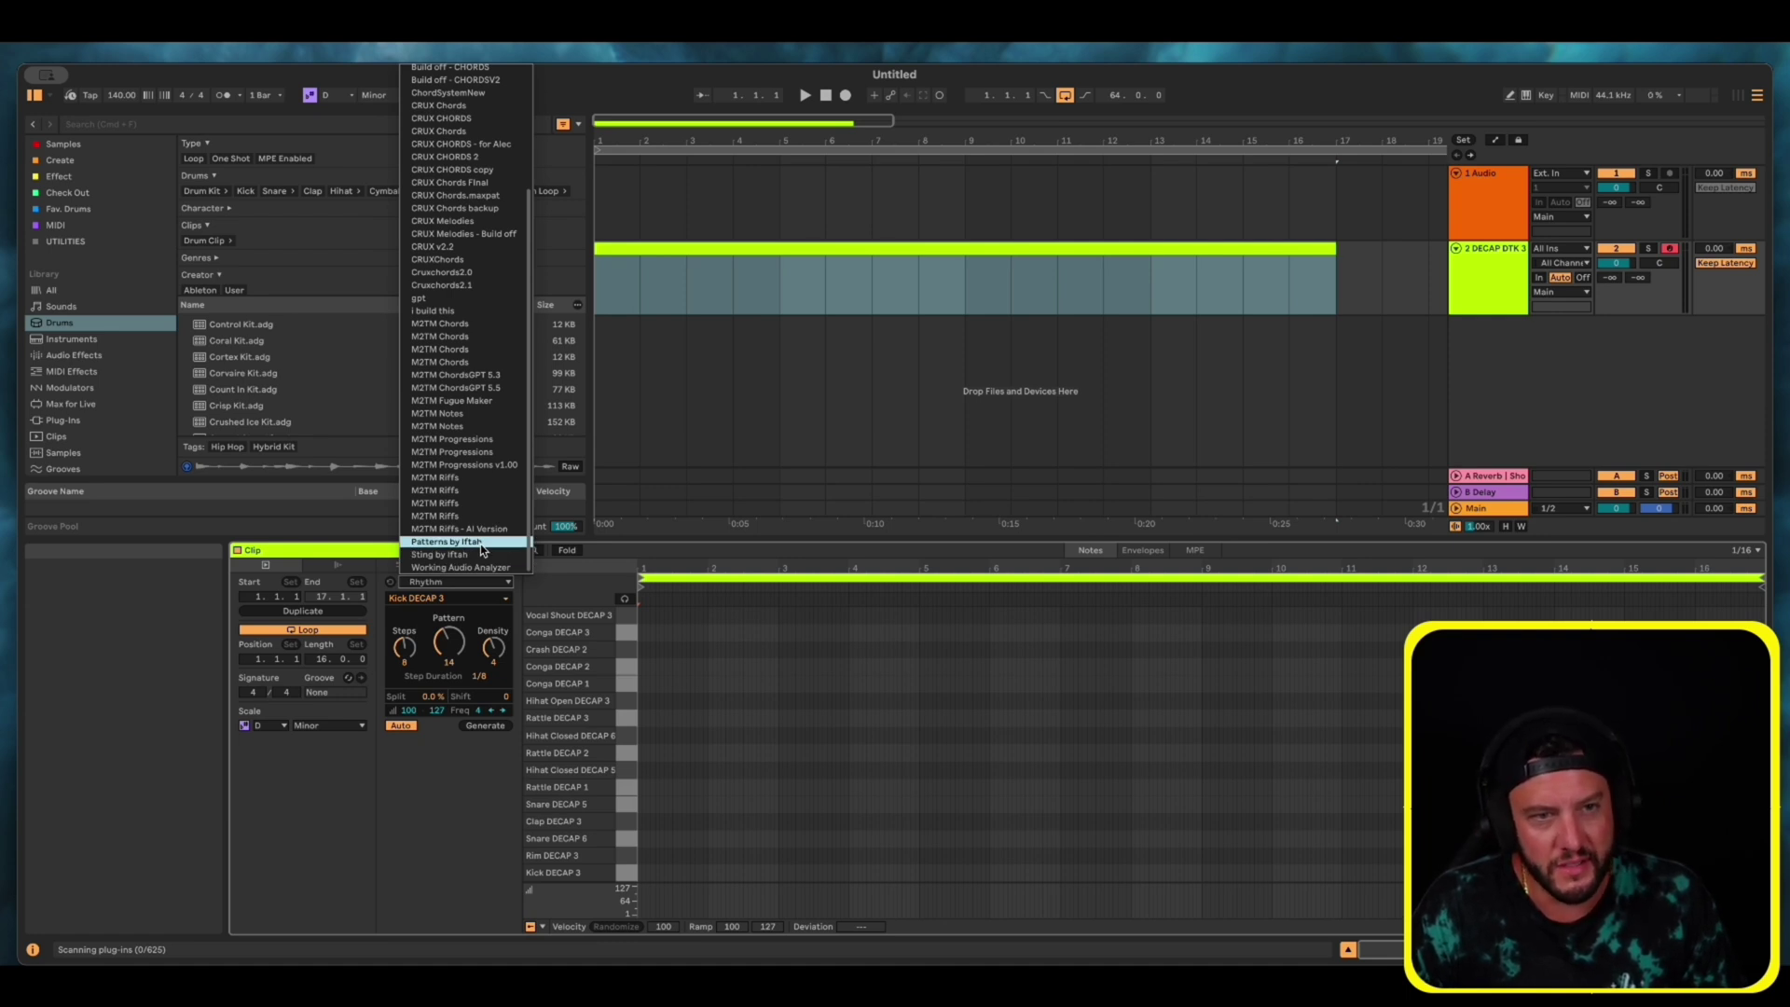
# Load the Patterns by Iftah rhythm generator to fill the 16-bar drum clip
pyautogui.click(482, 551)
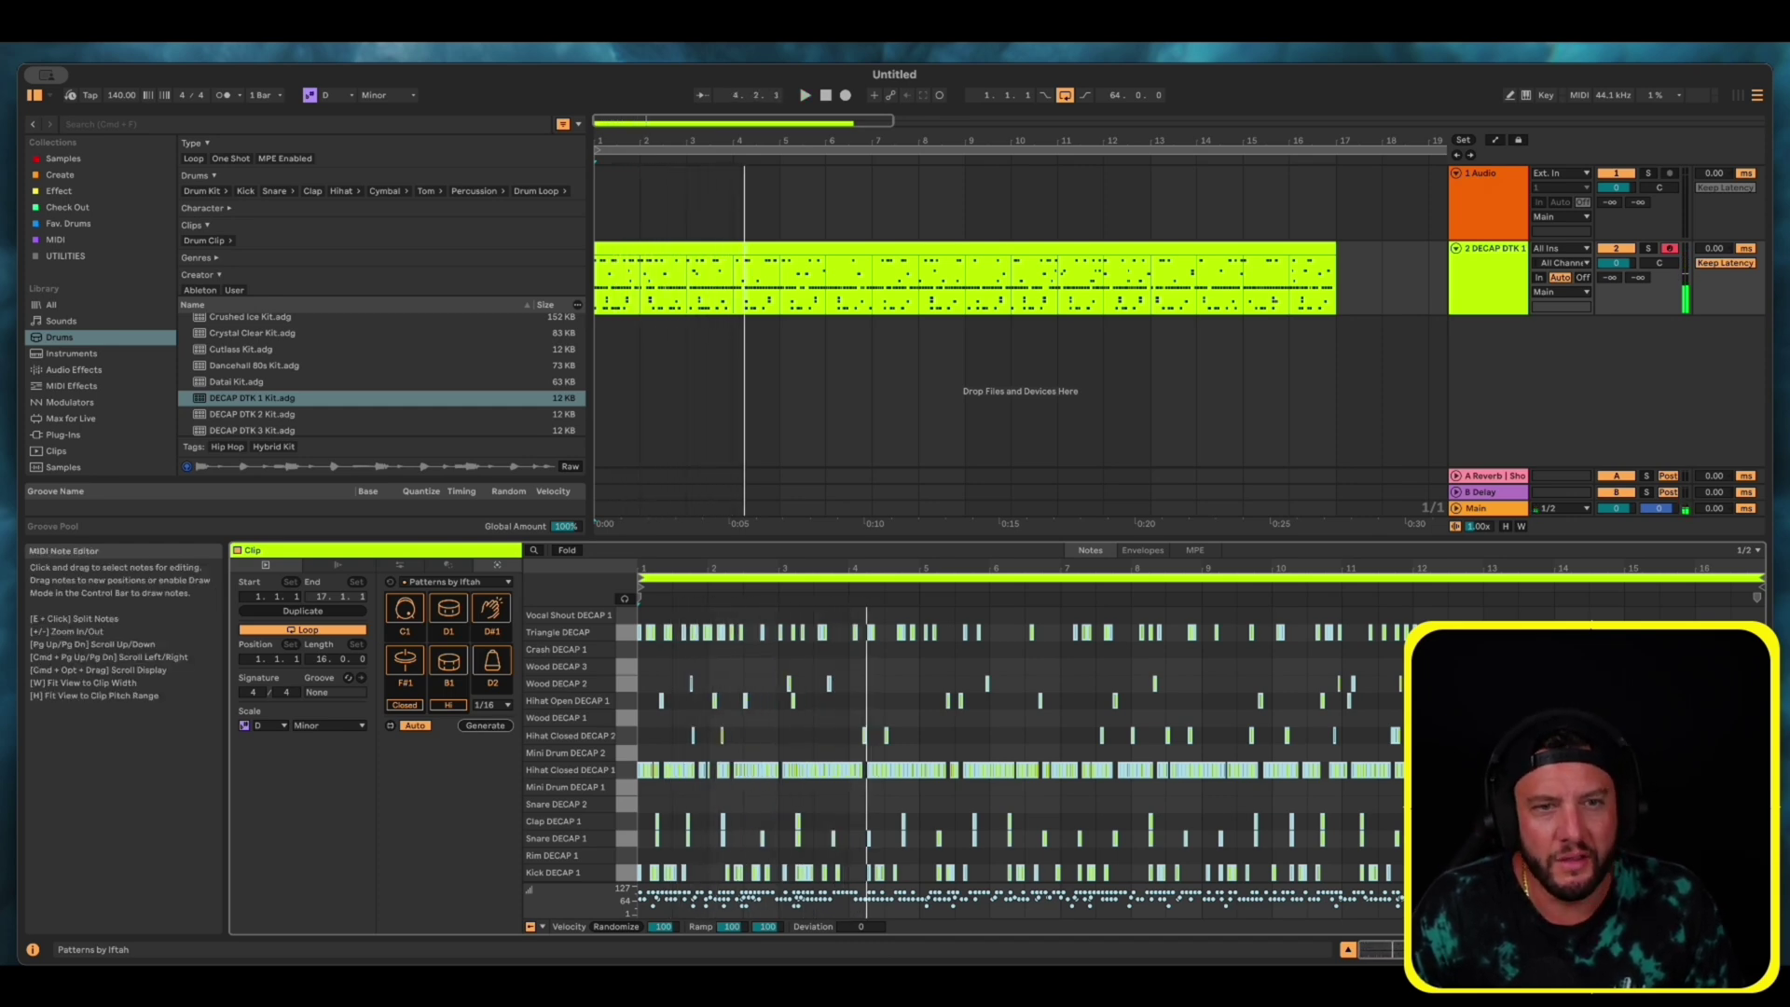
# Stop playback and scroll through the generated drum pattern in the piano roll
pyautogui.press('space')
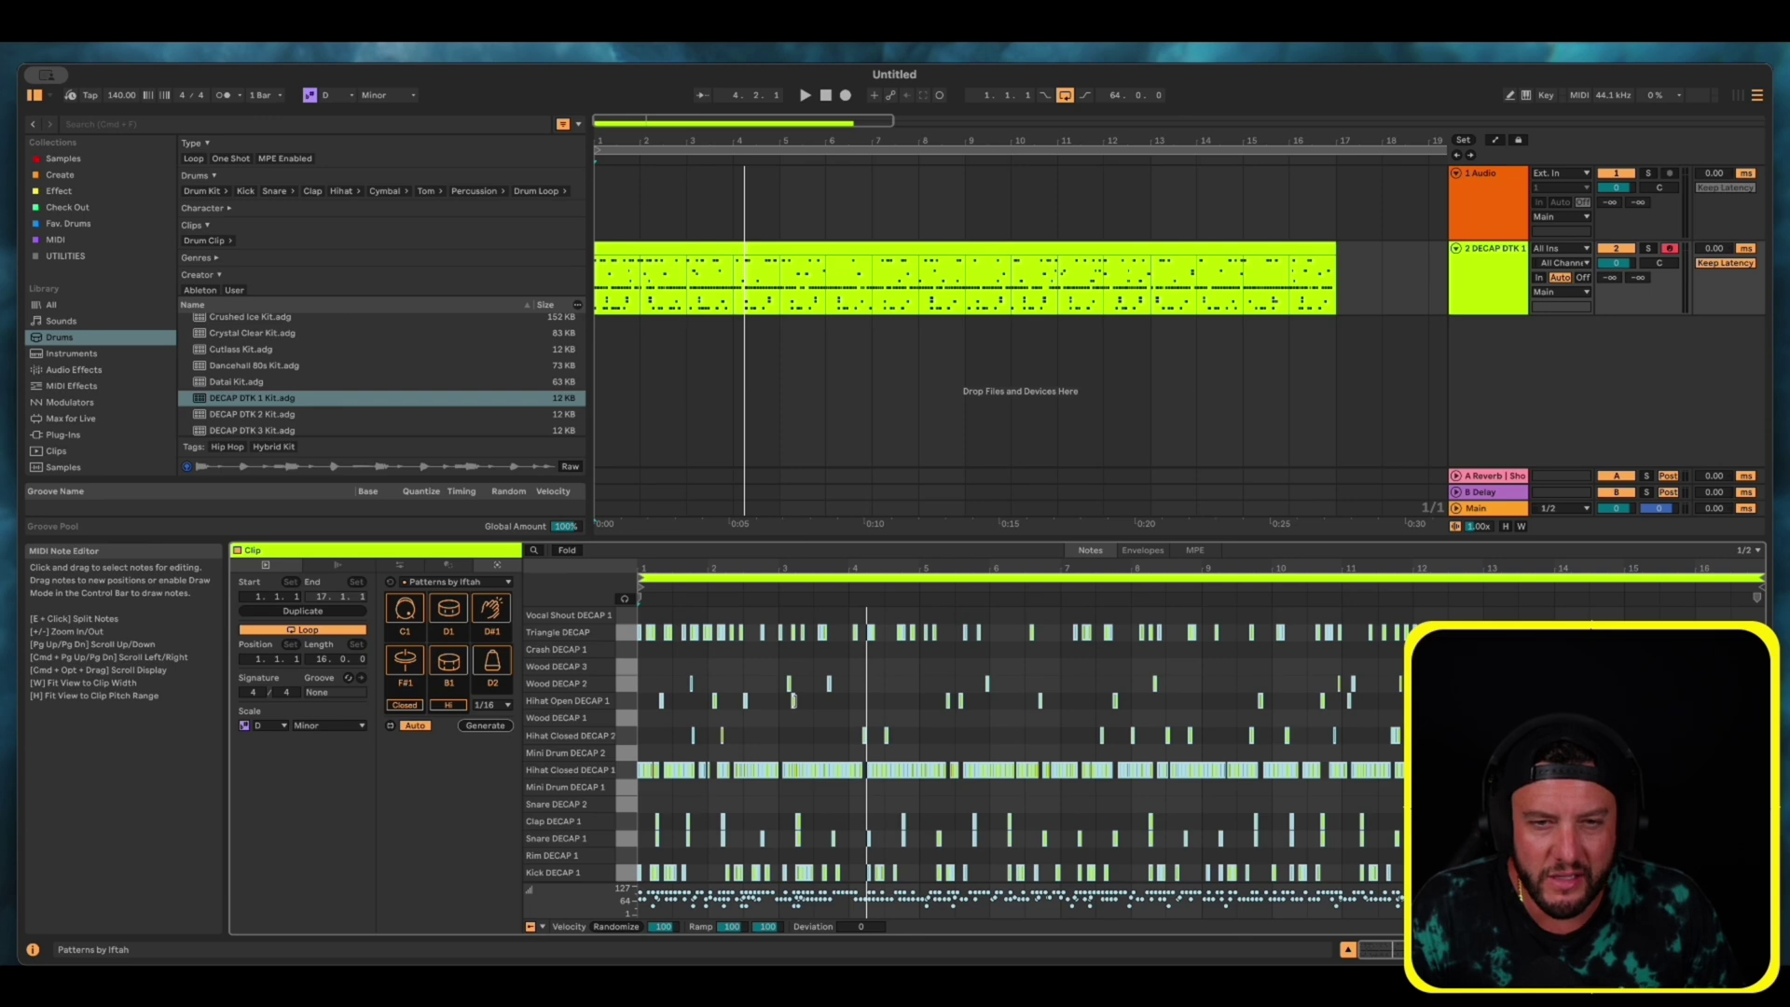
pyautogui.scroll(10, 793, 700)
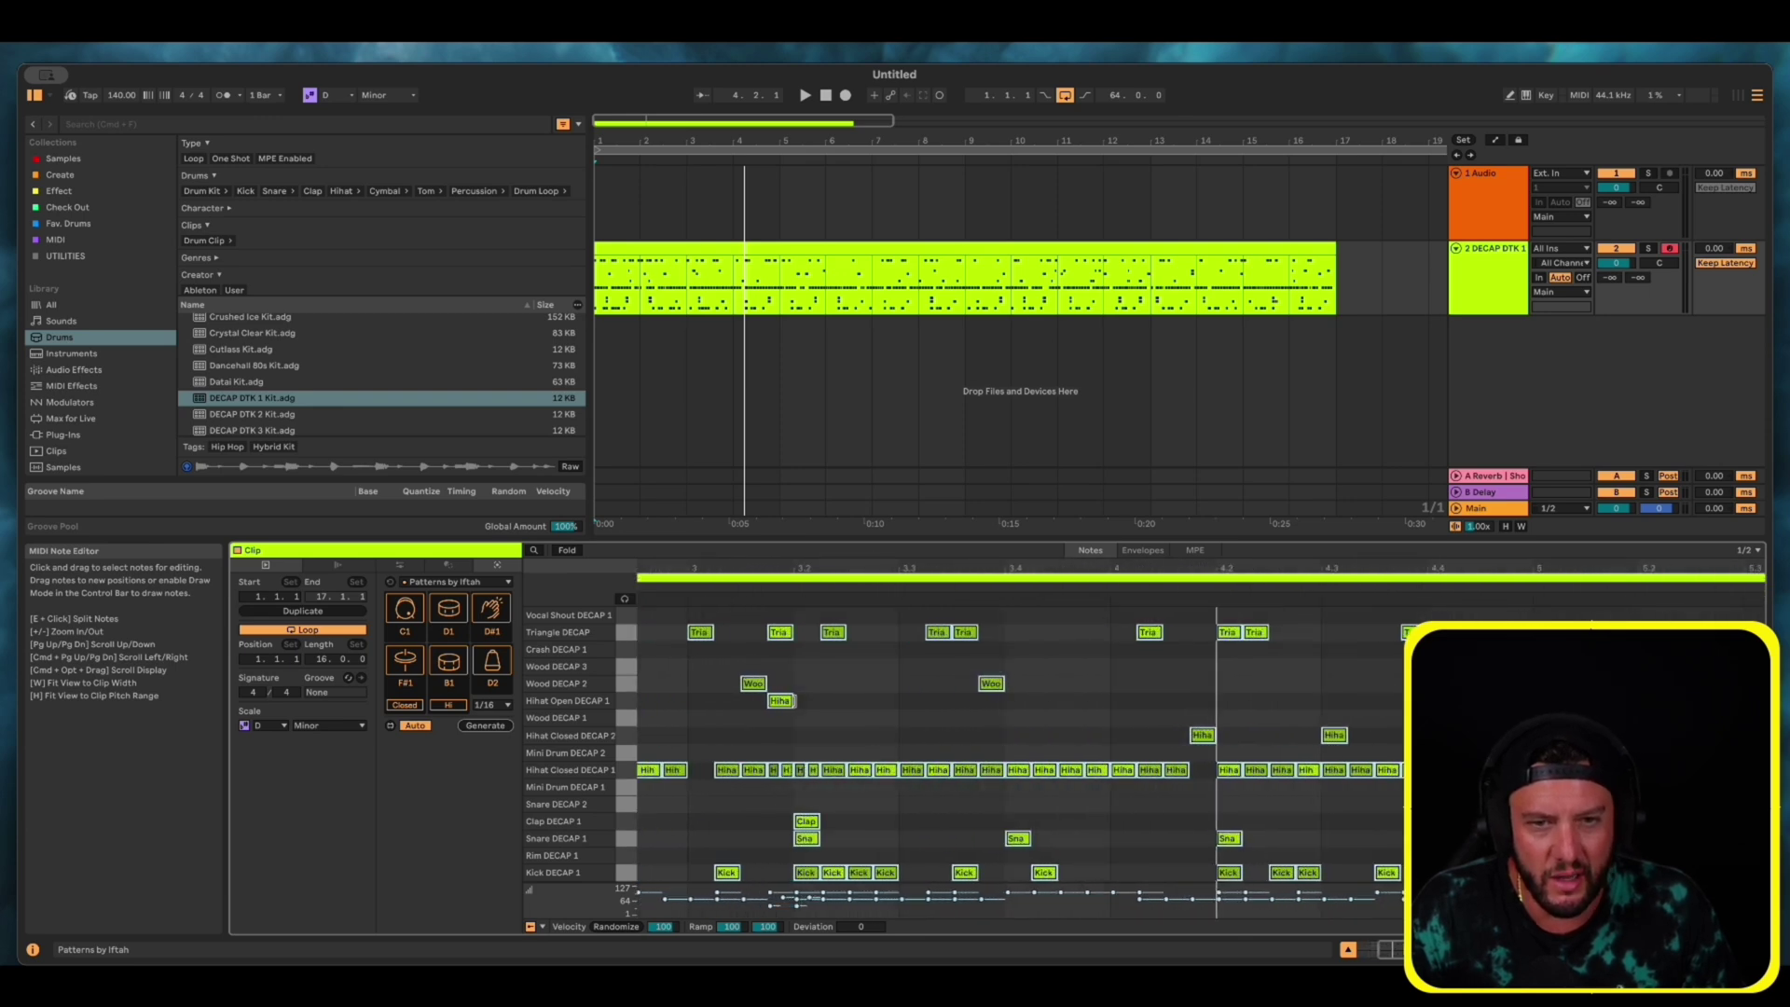
pyautogui.scroll(2, 794, 700)
pyautogui.hscroll(-10, 793, 700)
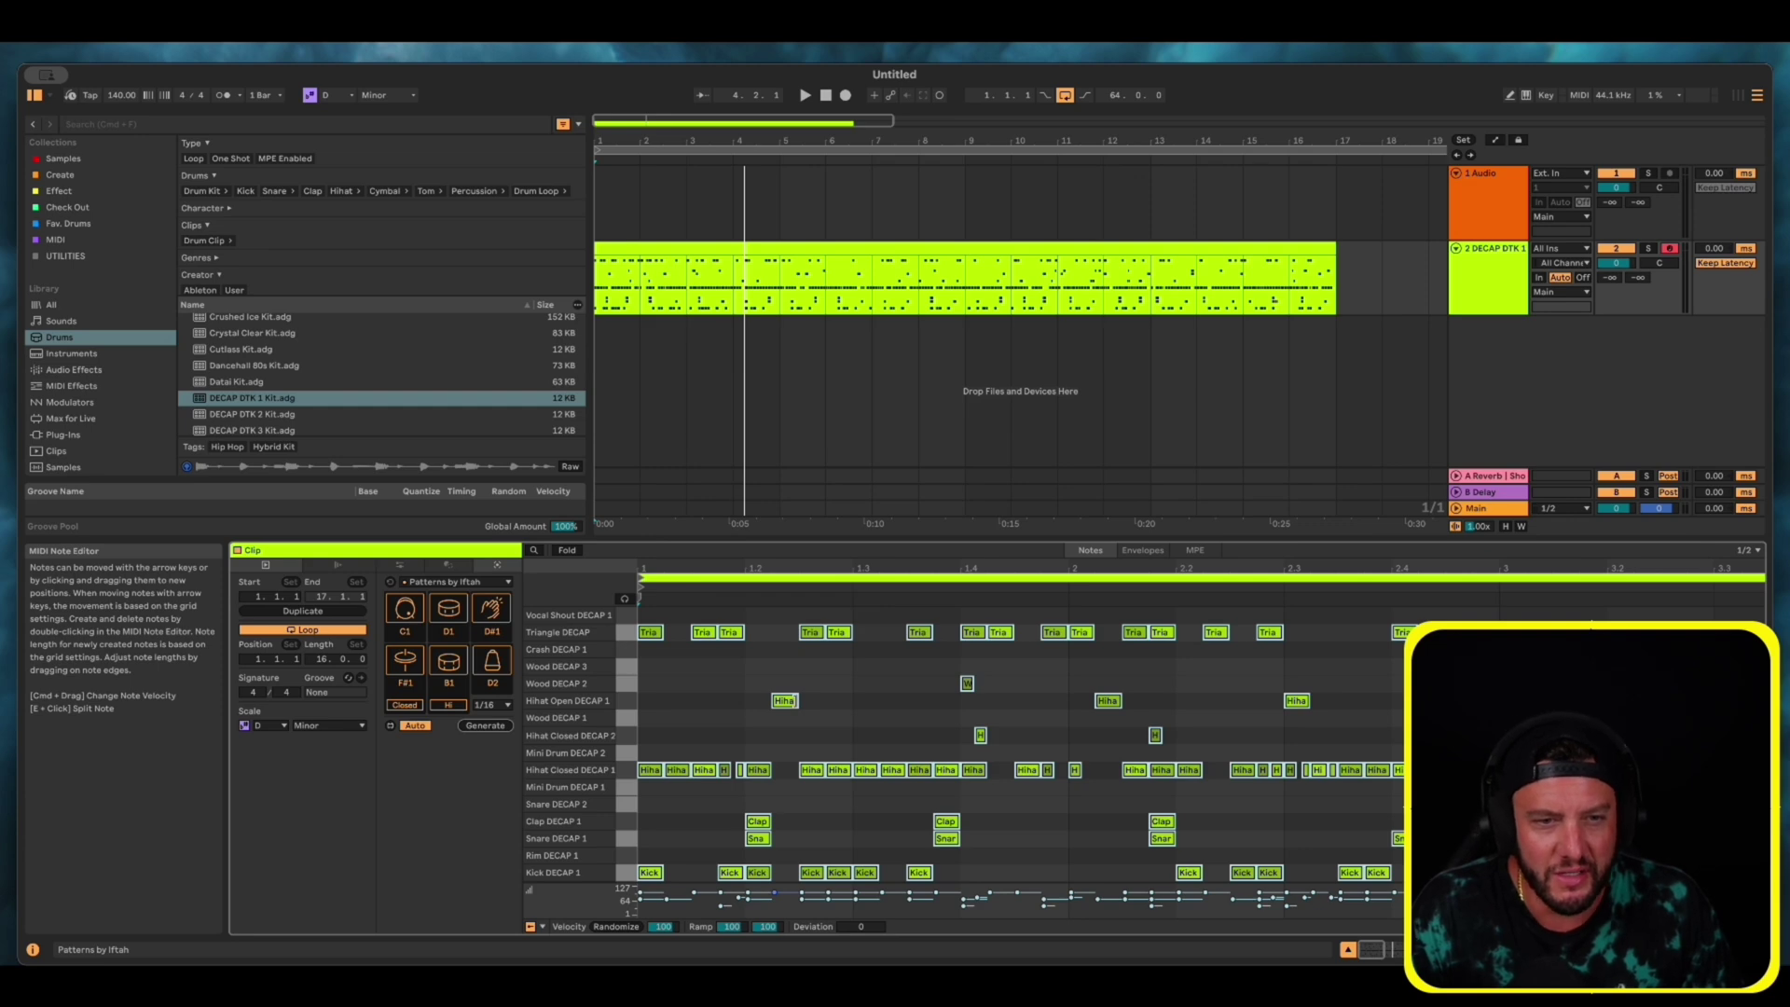
pyautogui.scroll(-8, 797, 706)
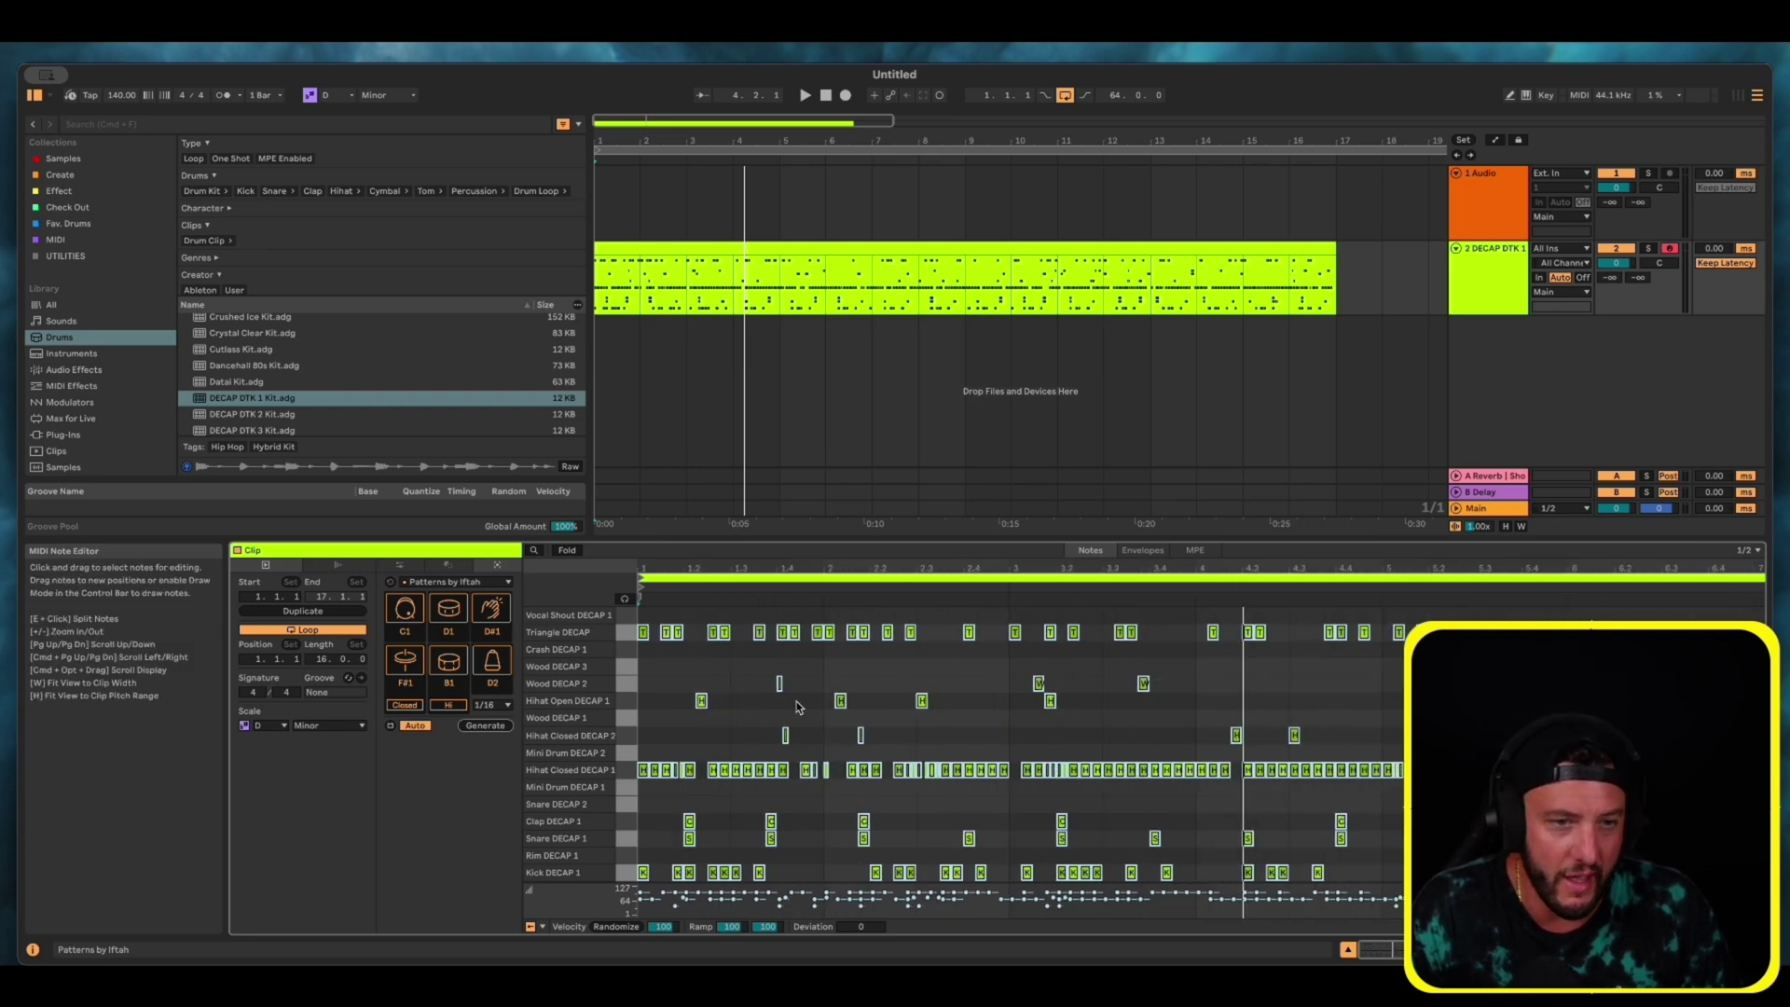
pyautogui.scroll(8, 797, 706)
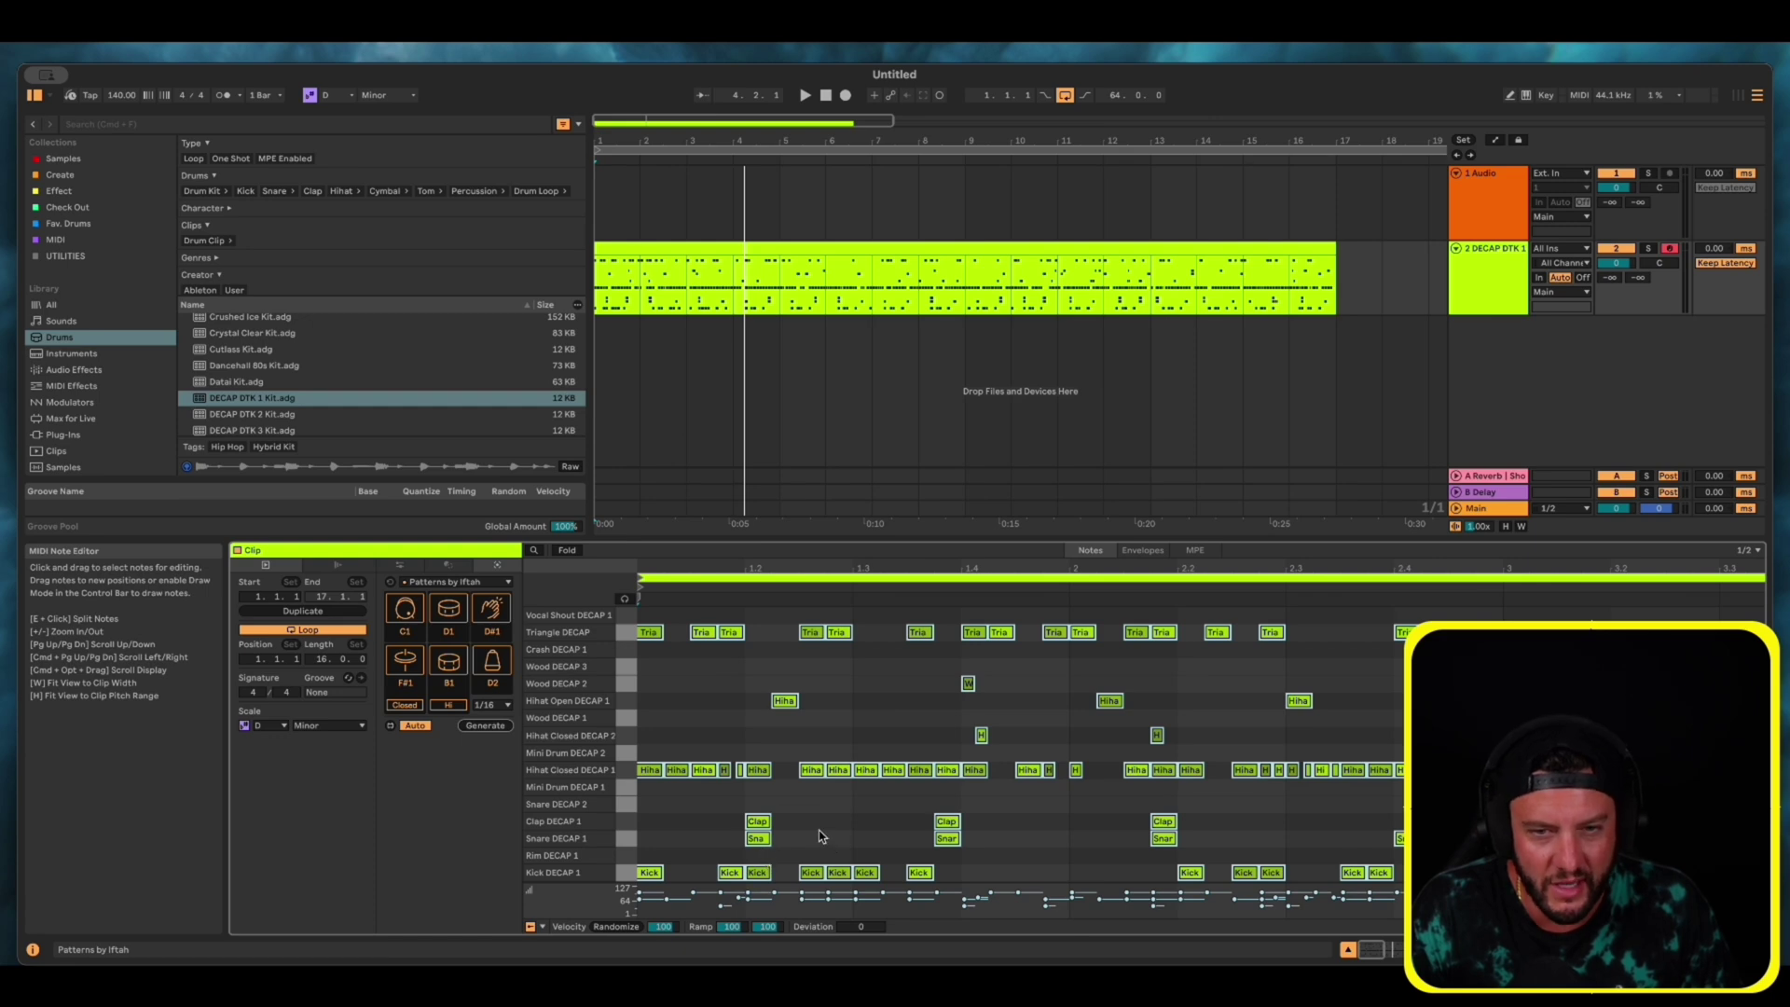
pyautogui.hscroll(1, 709, 841)
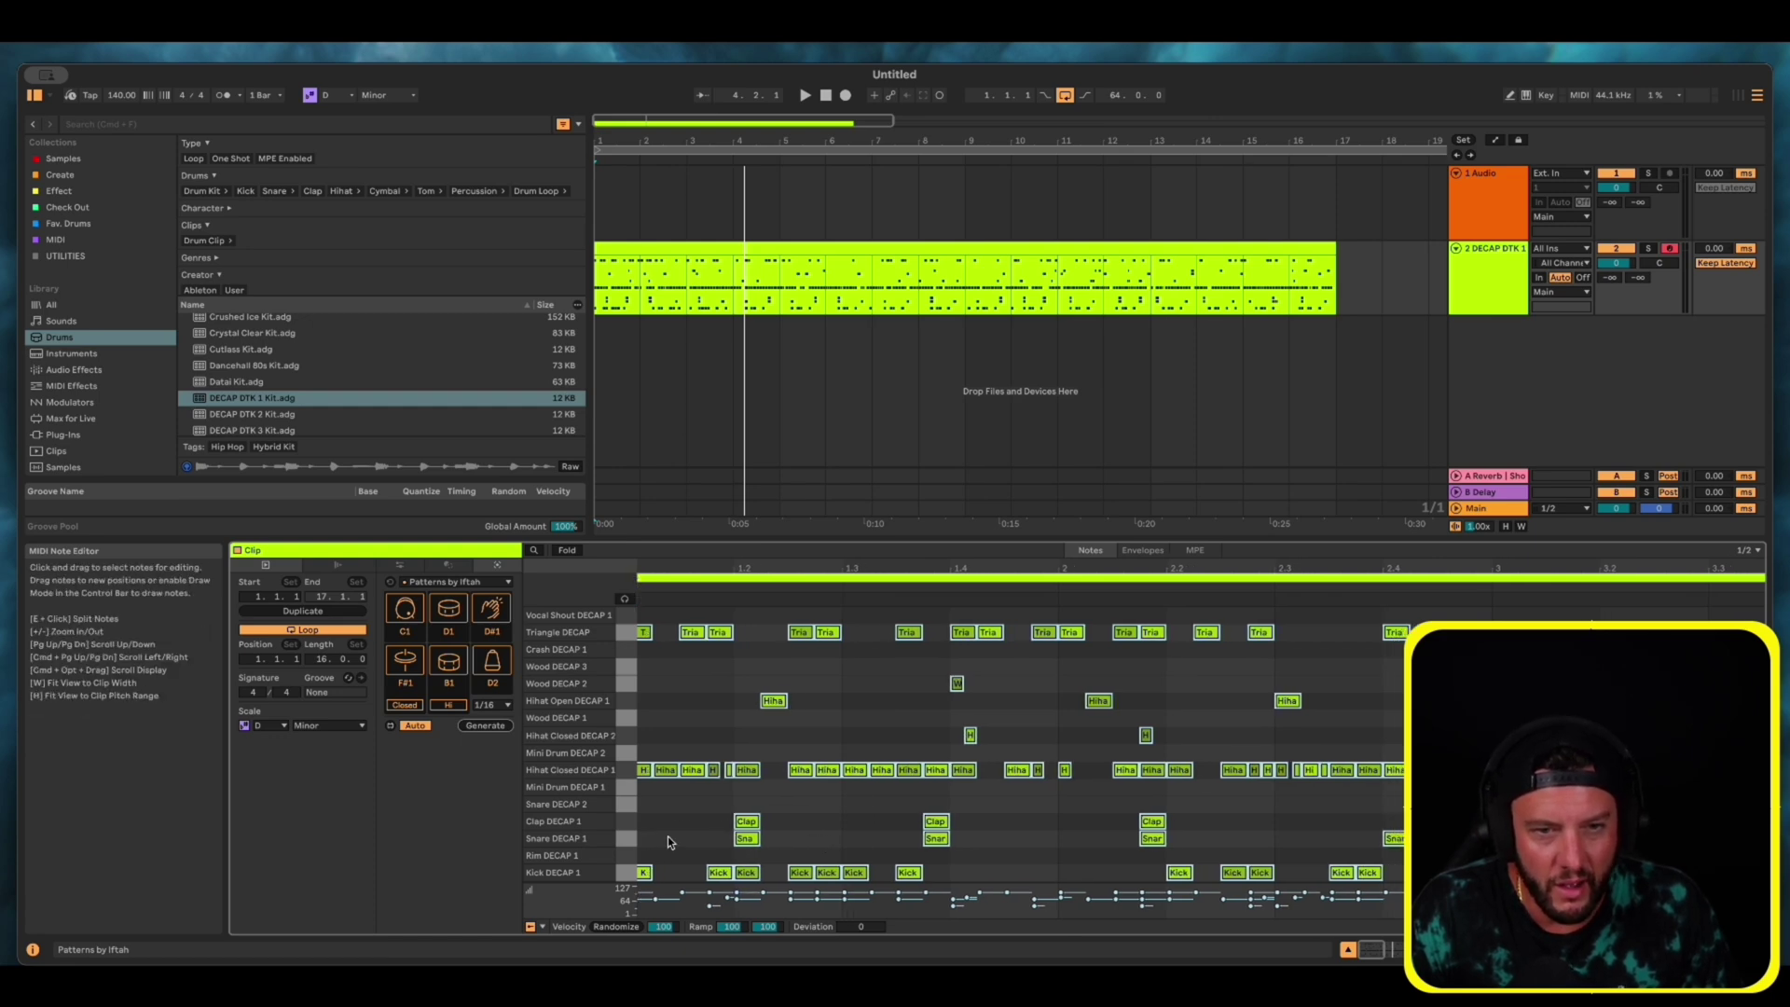
# Set the insert point at 1.3.3 and select every note in the drum clip
pyautogui.hscroll(-1, 701, 836)
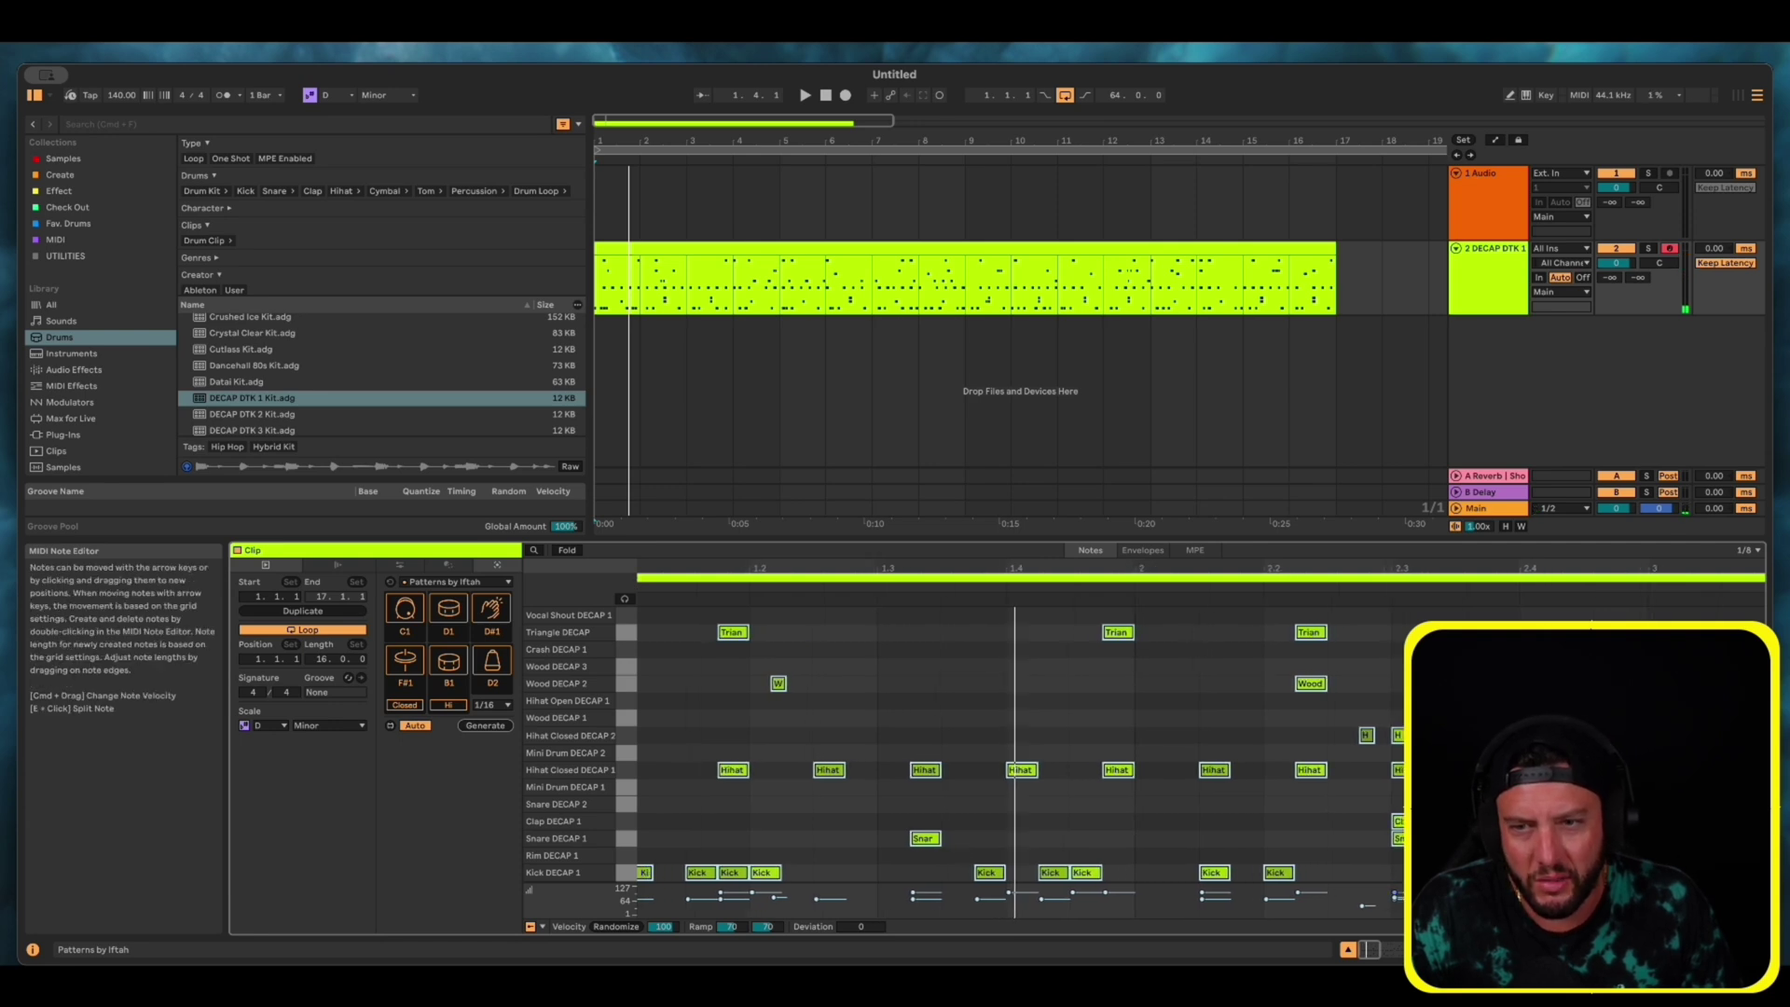
pyautogui.hscroll(-1, 1367, 837)
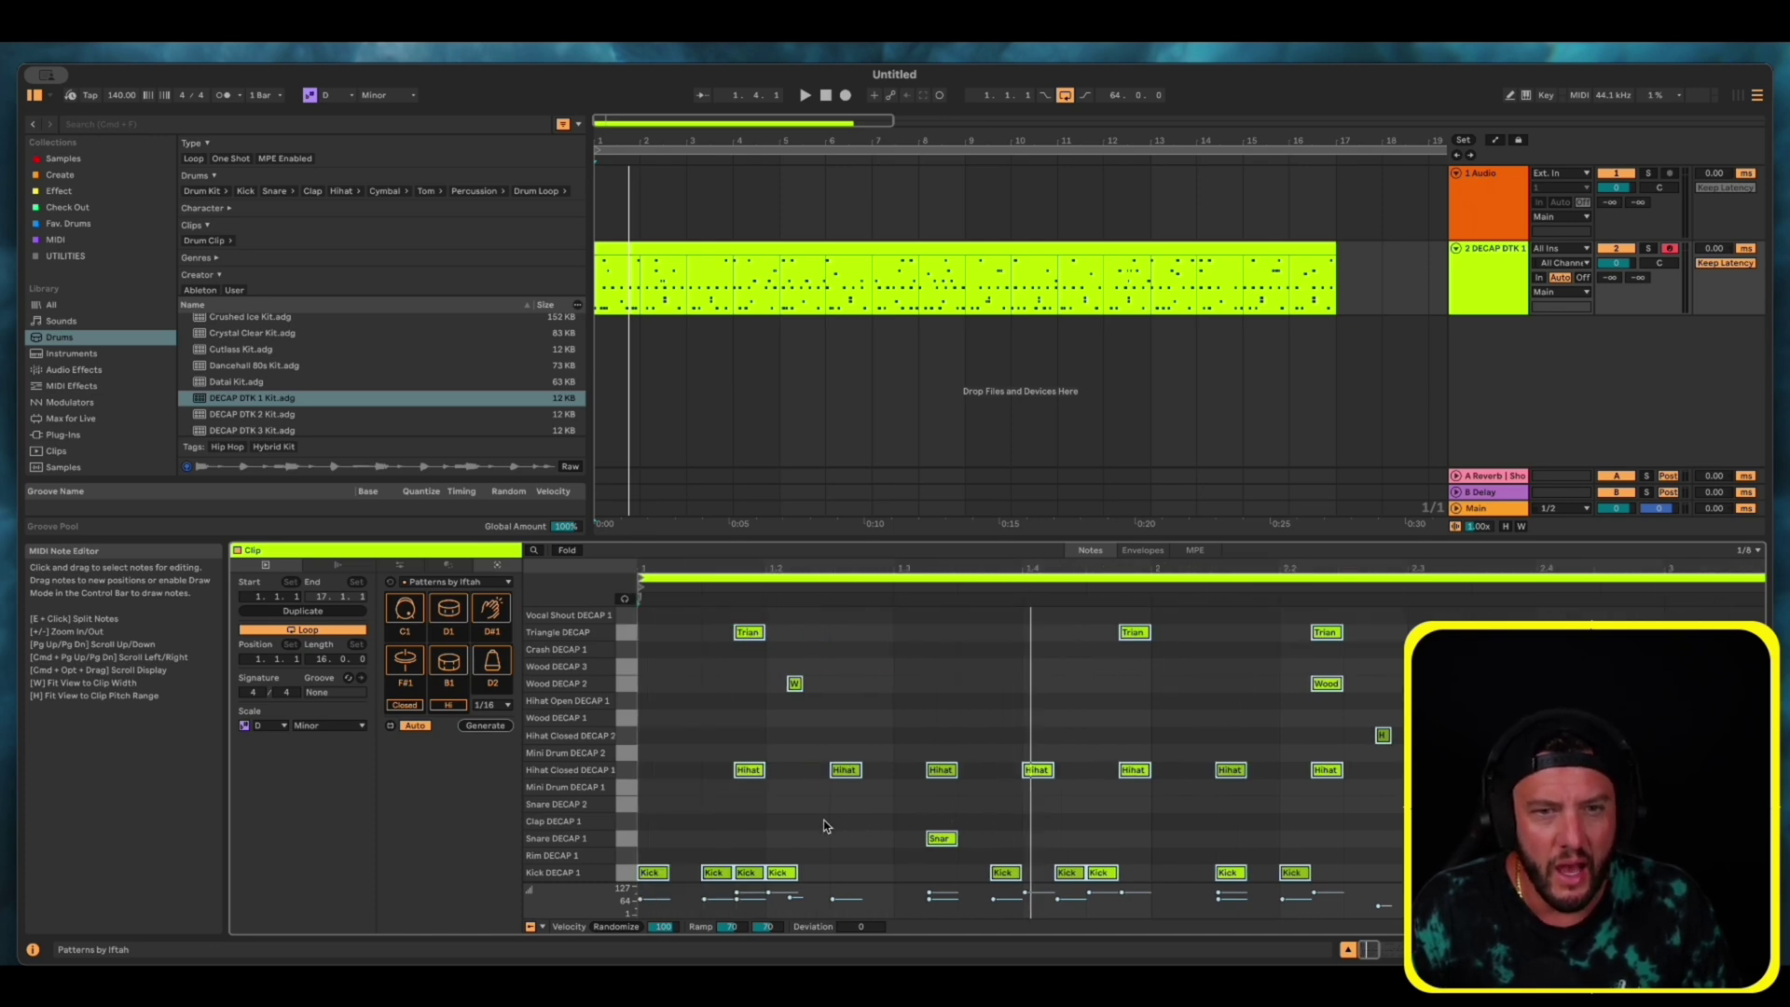
pyautogui.hscroll(8, 1171, 816)
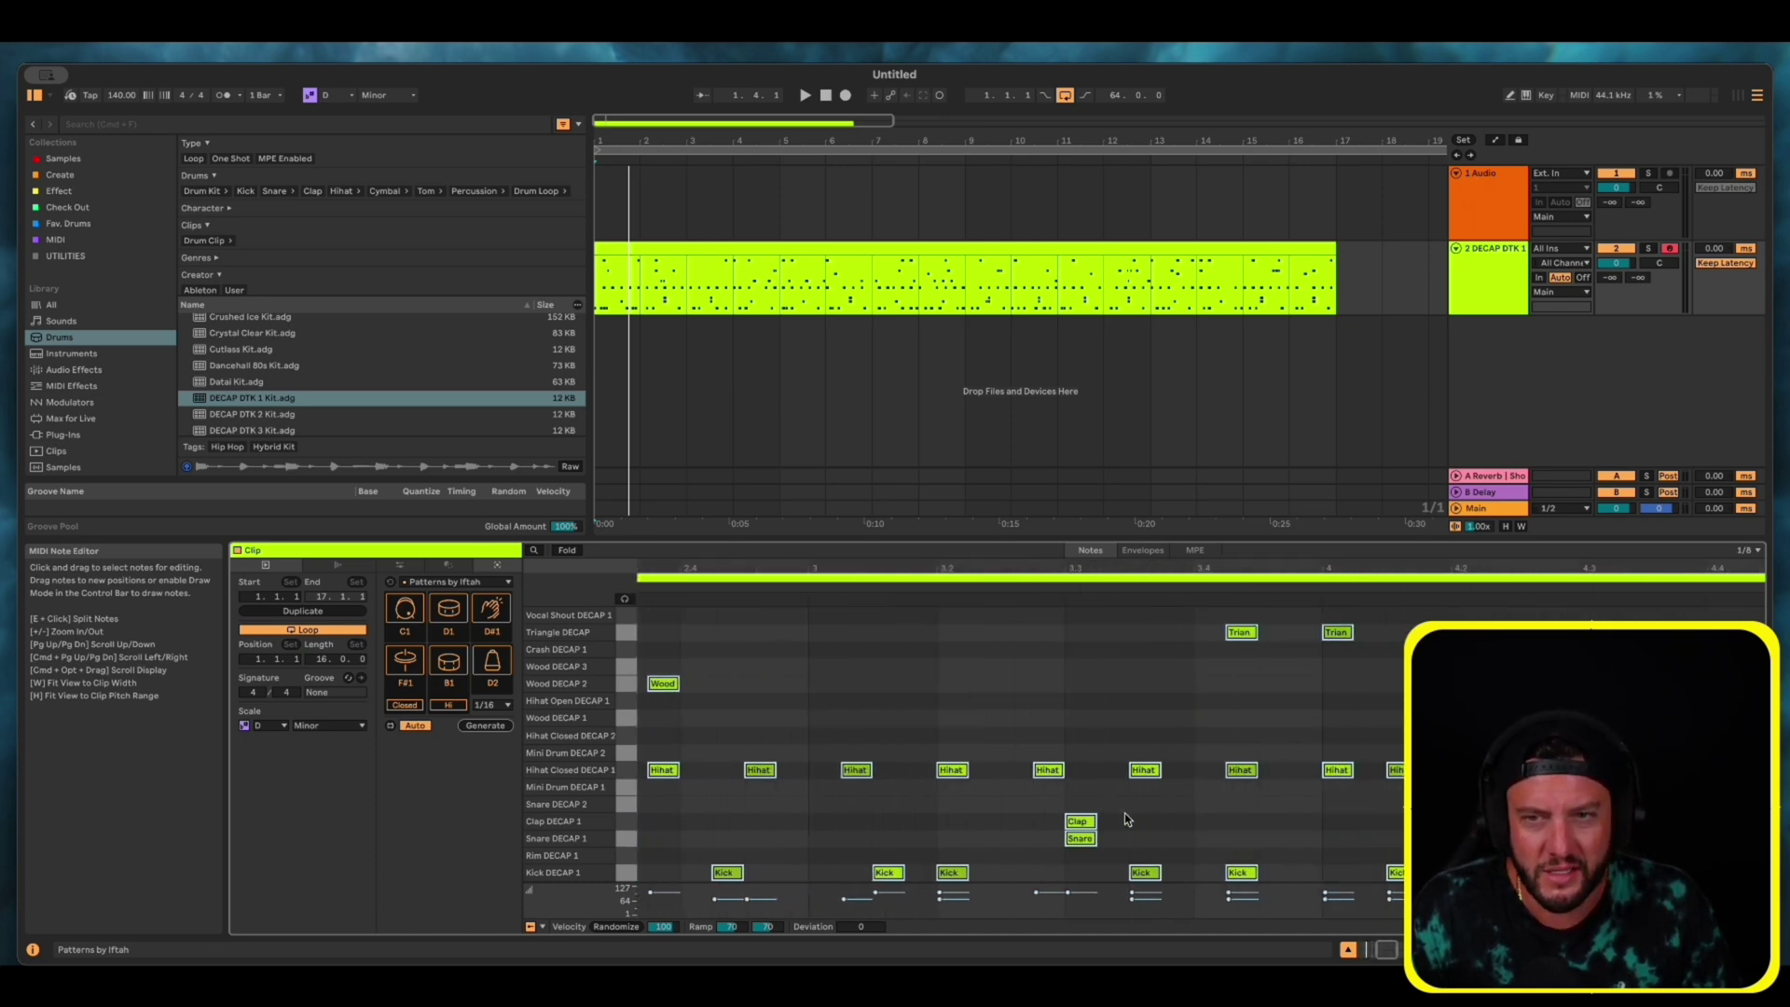
pyautogui.hscroll(-8, 1119, 754)
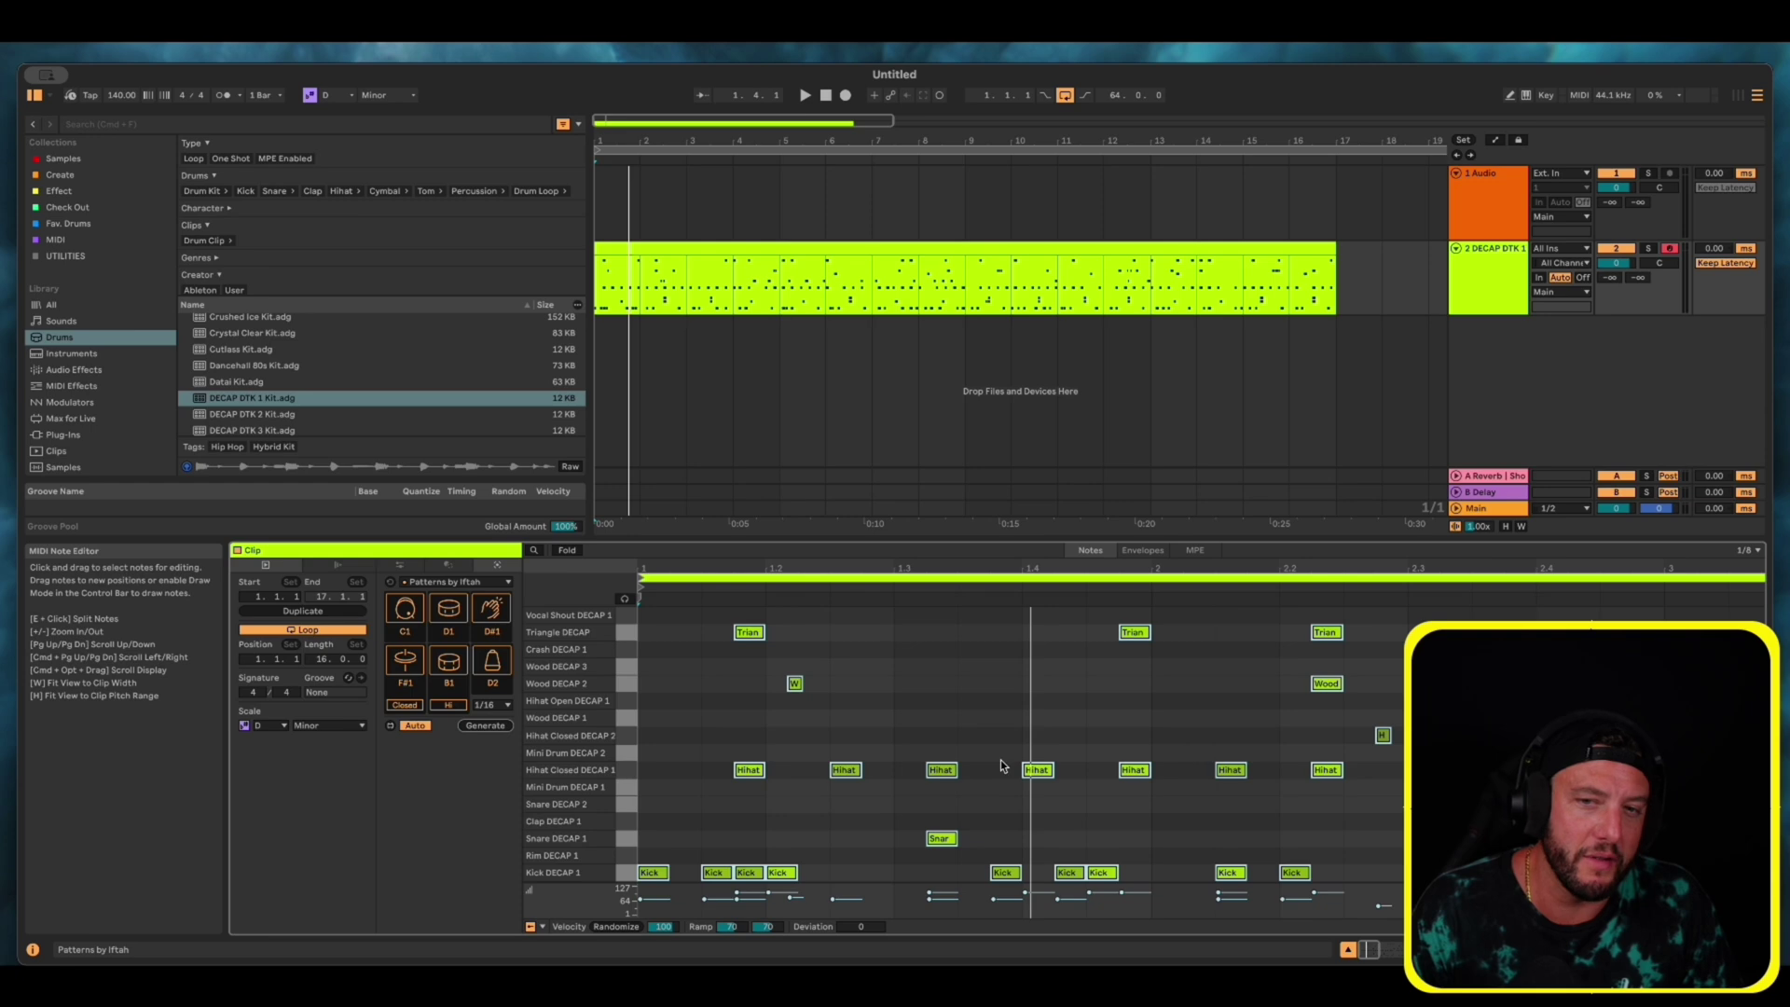
pyautogui.click(947, 718)
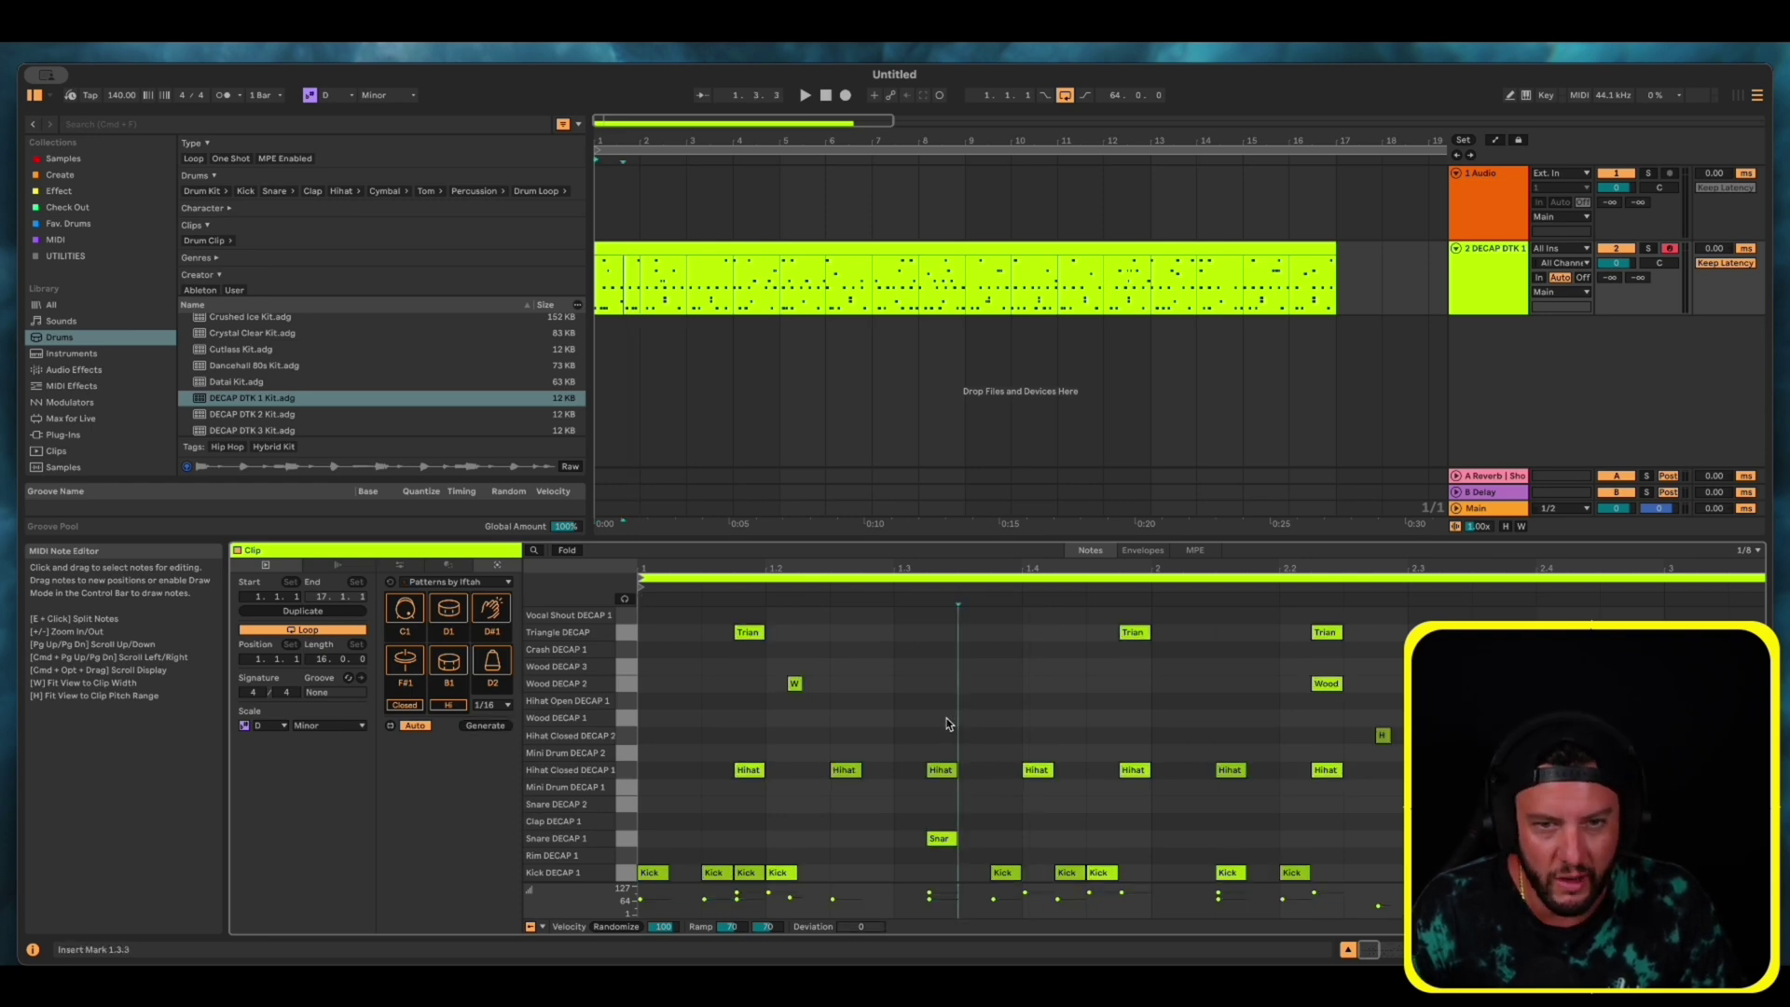
pyautogui.hotkey('ctrl', 'a')
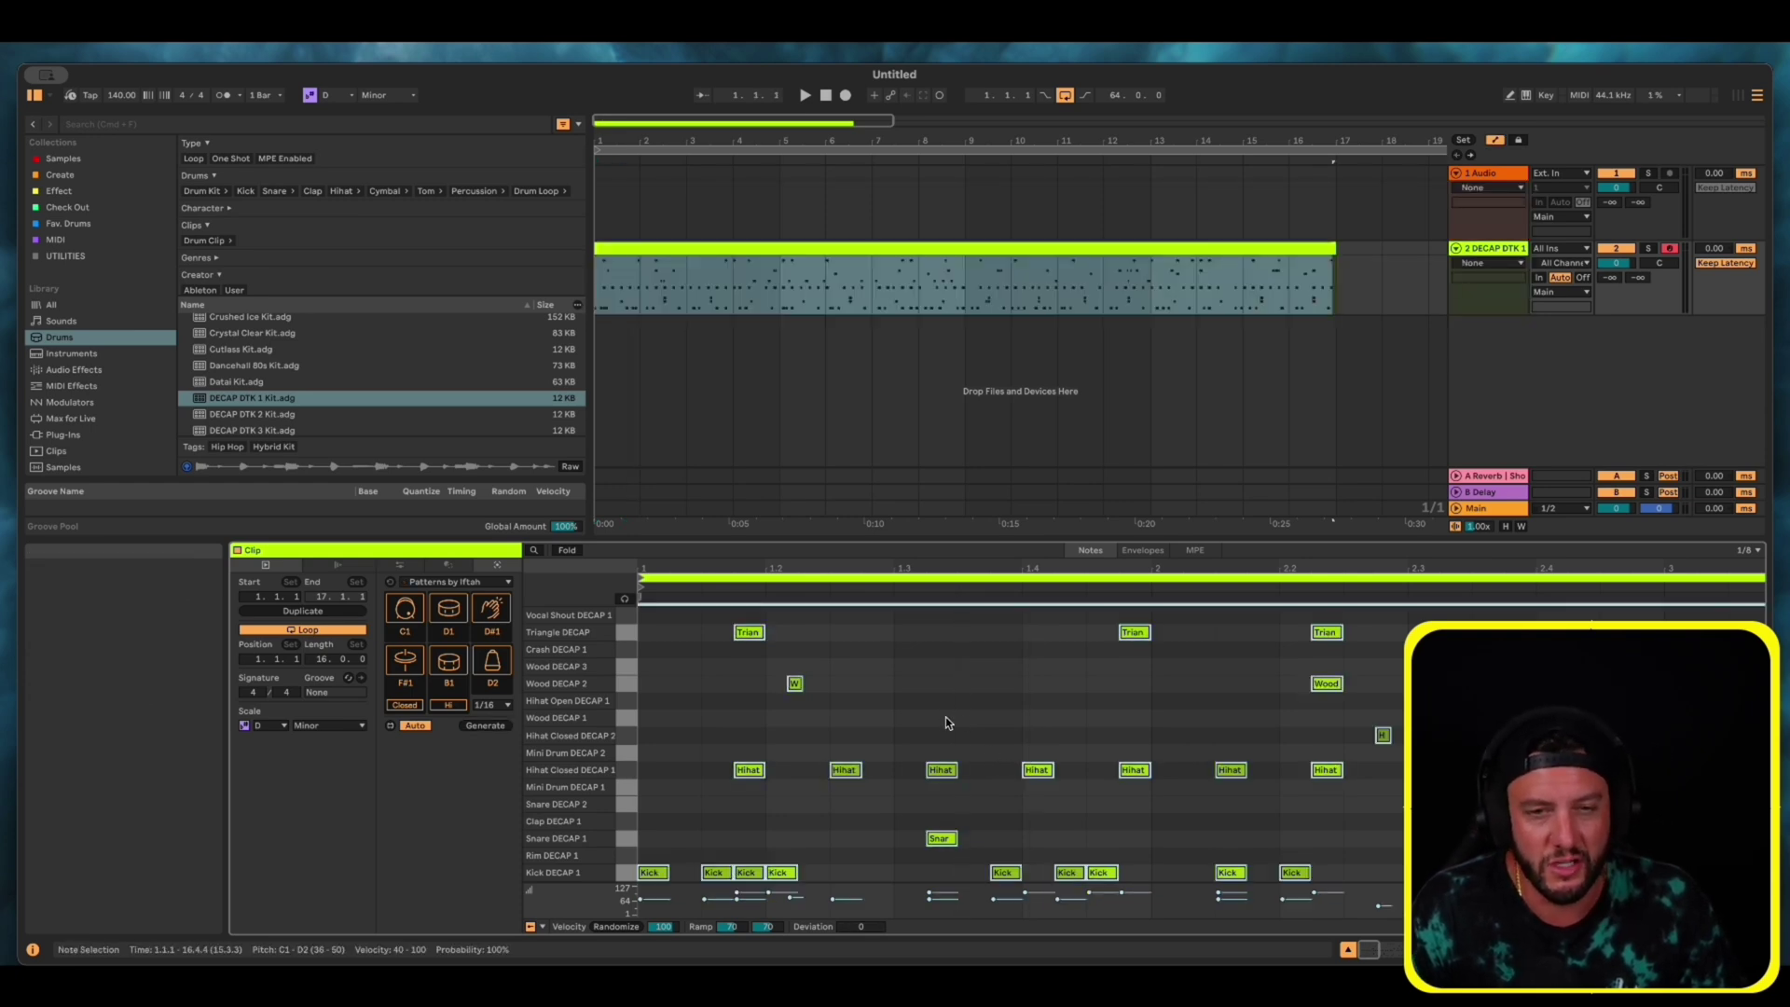
# Delete the old notes, regenerate the Patterns by Iftah beat at 1/8 rate, and play it
pyautogui.press('Delete')
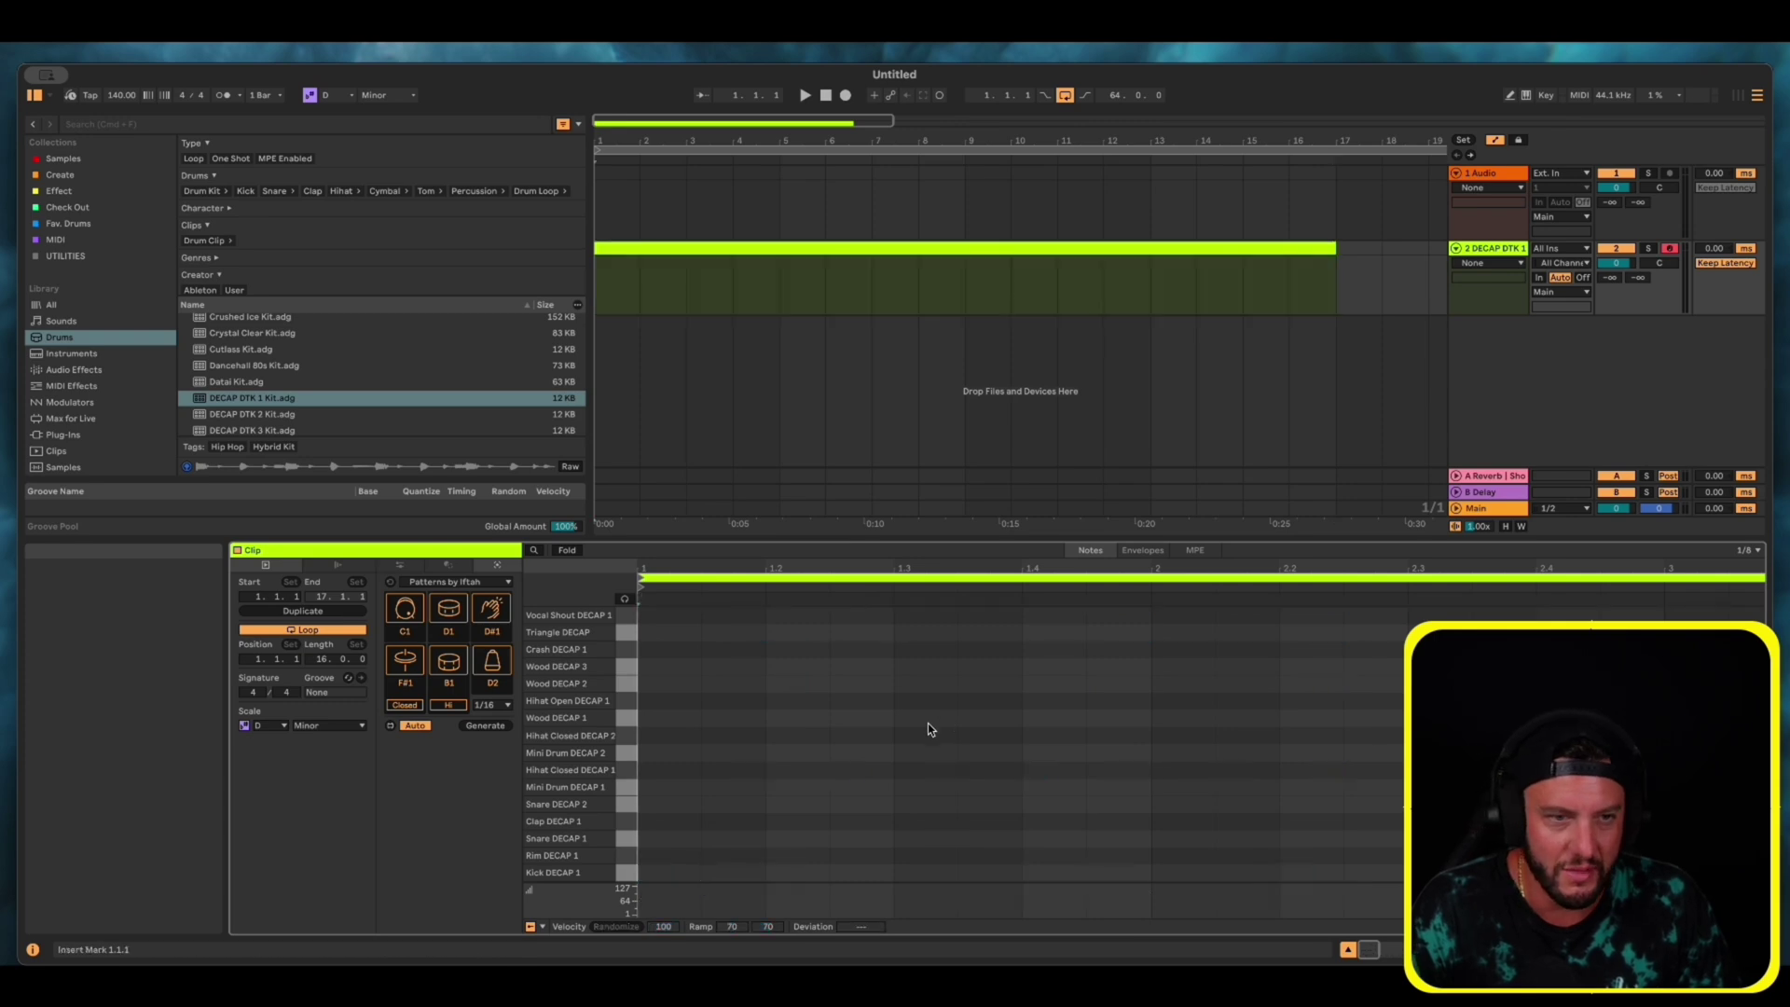
pyautogui.click(480, 714)
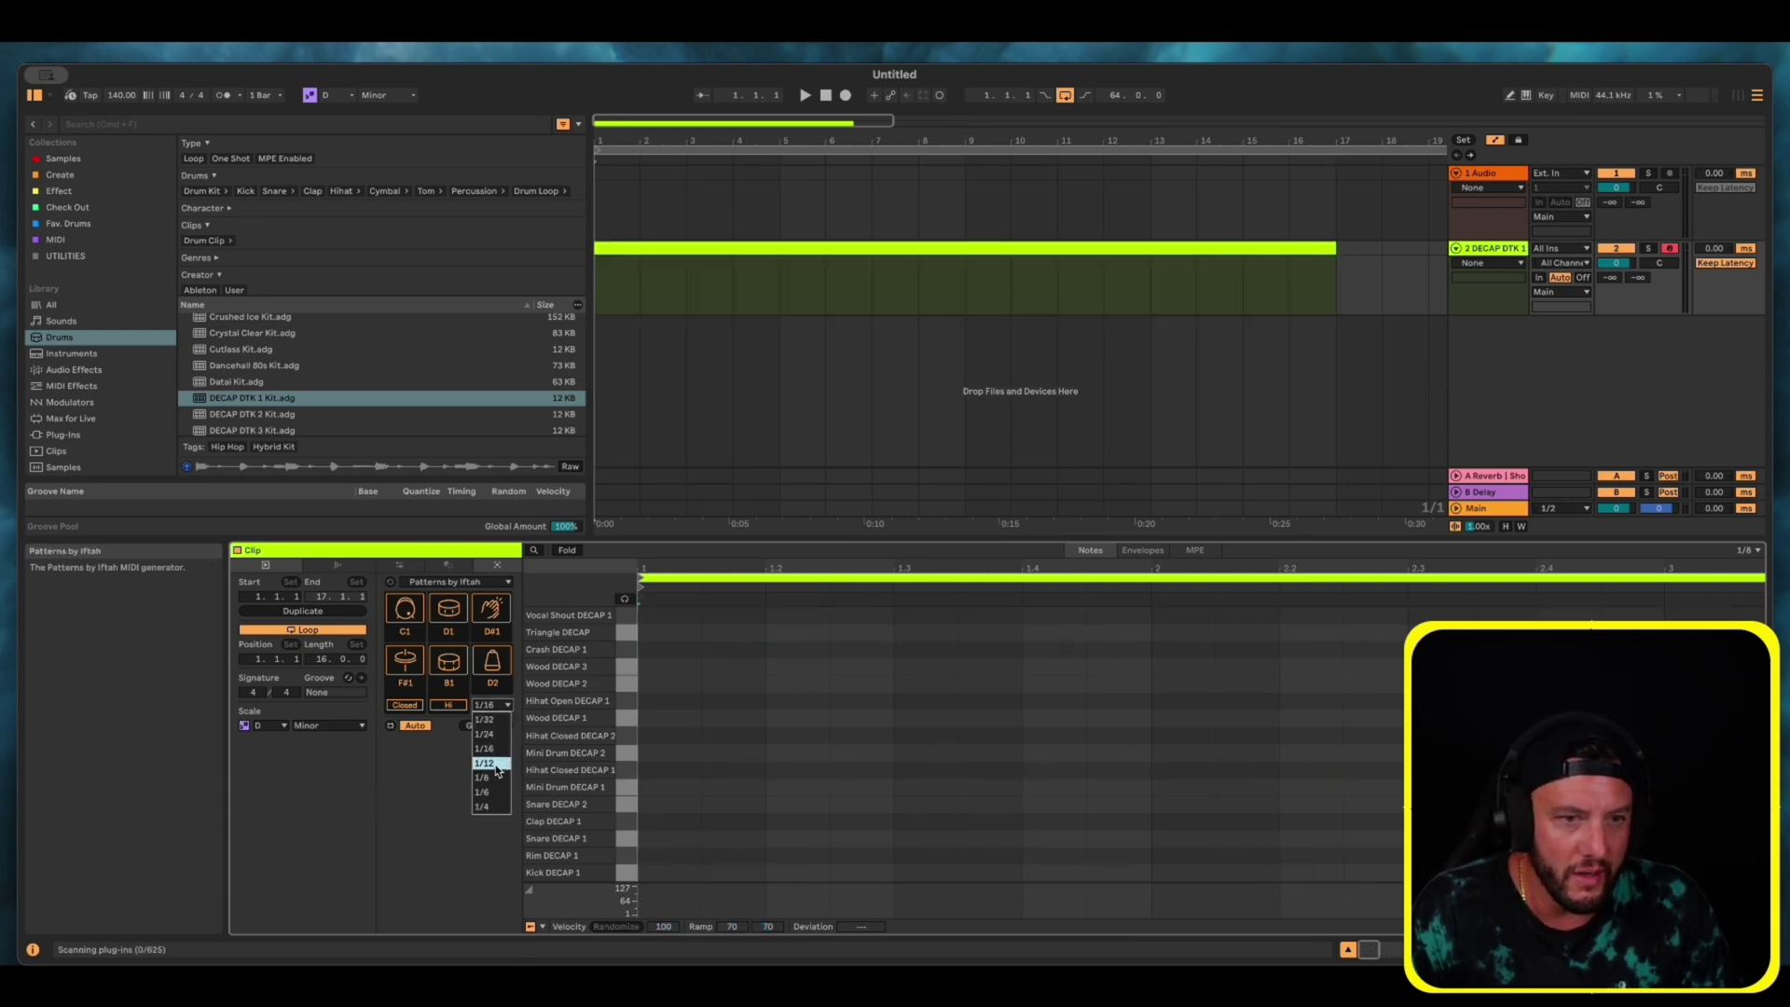
pyautogui.click(483, 737)
pyautogui.click(481, 728)
pyautogui.press('space')
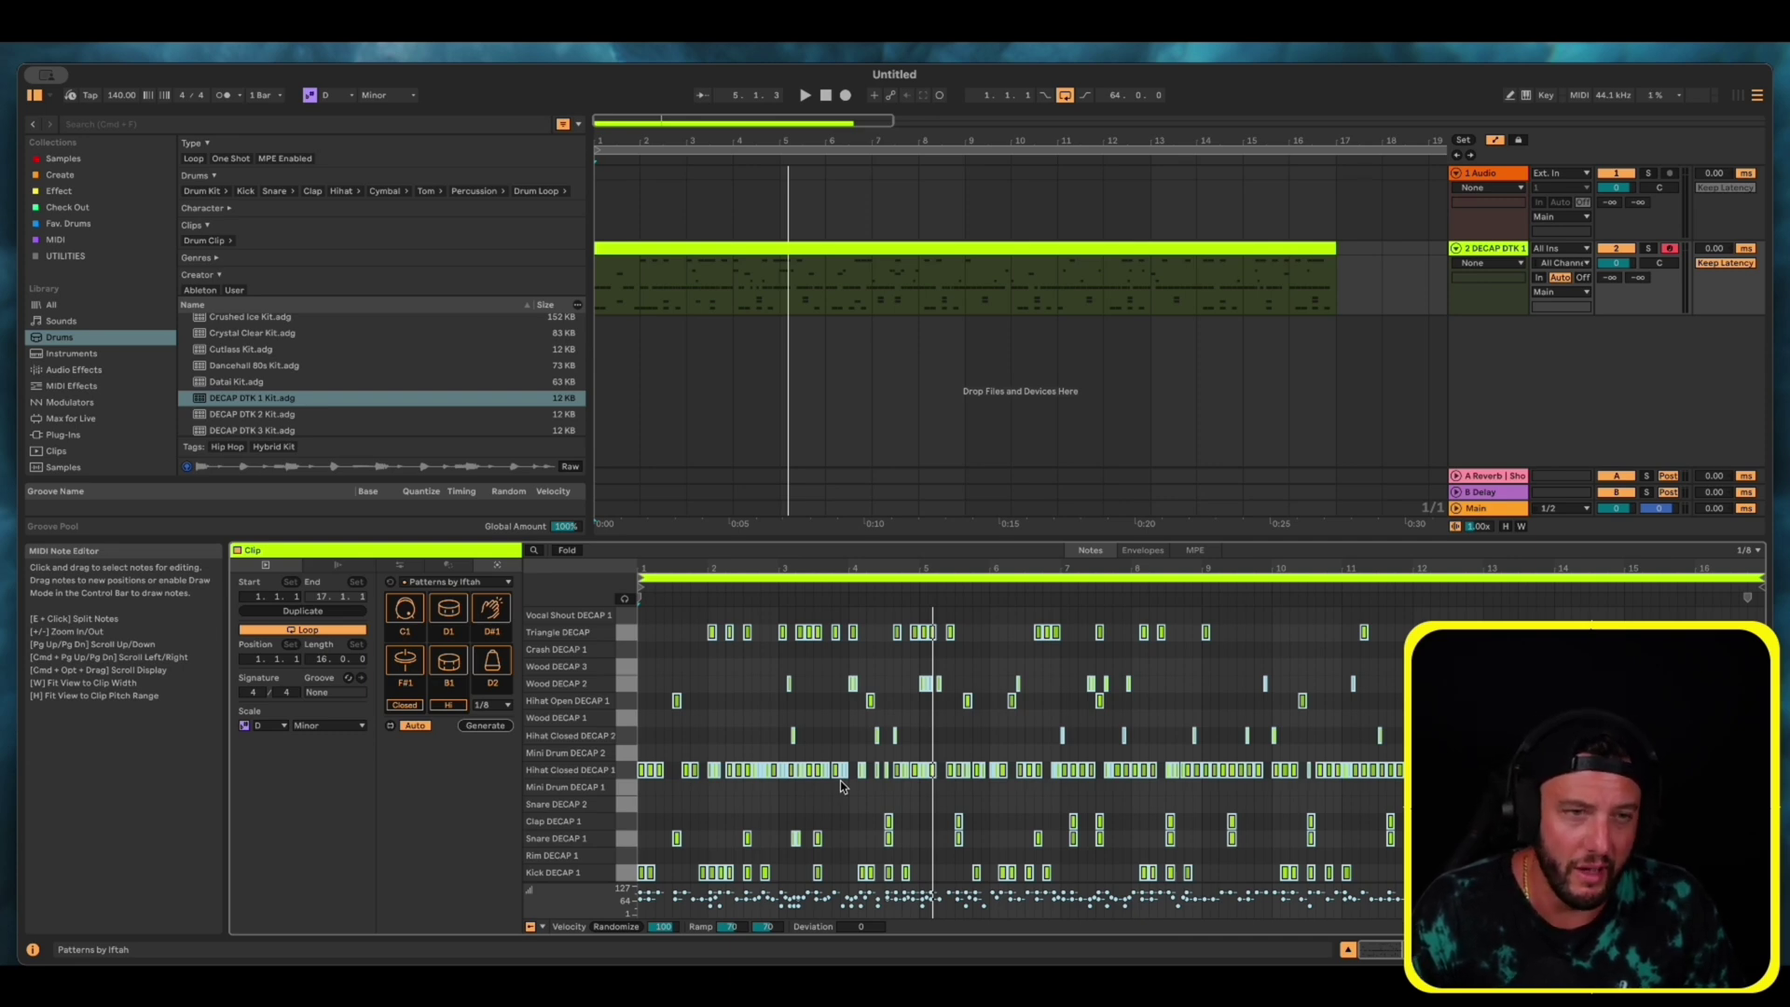
# Choose the Sting by Iftah generator, stop playback and delete all drum notes from the clip
pyautogui.click(454, 581)
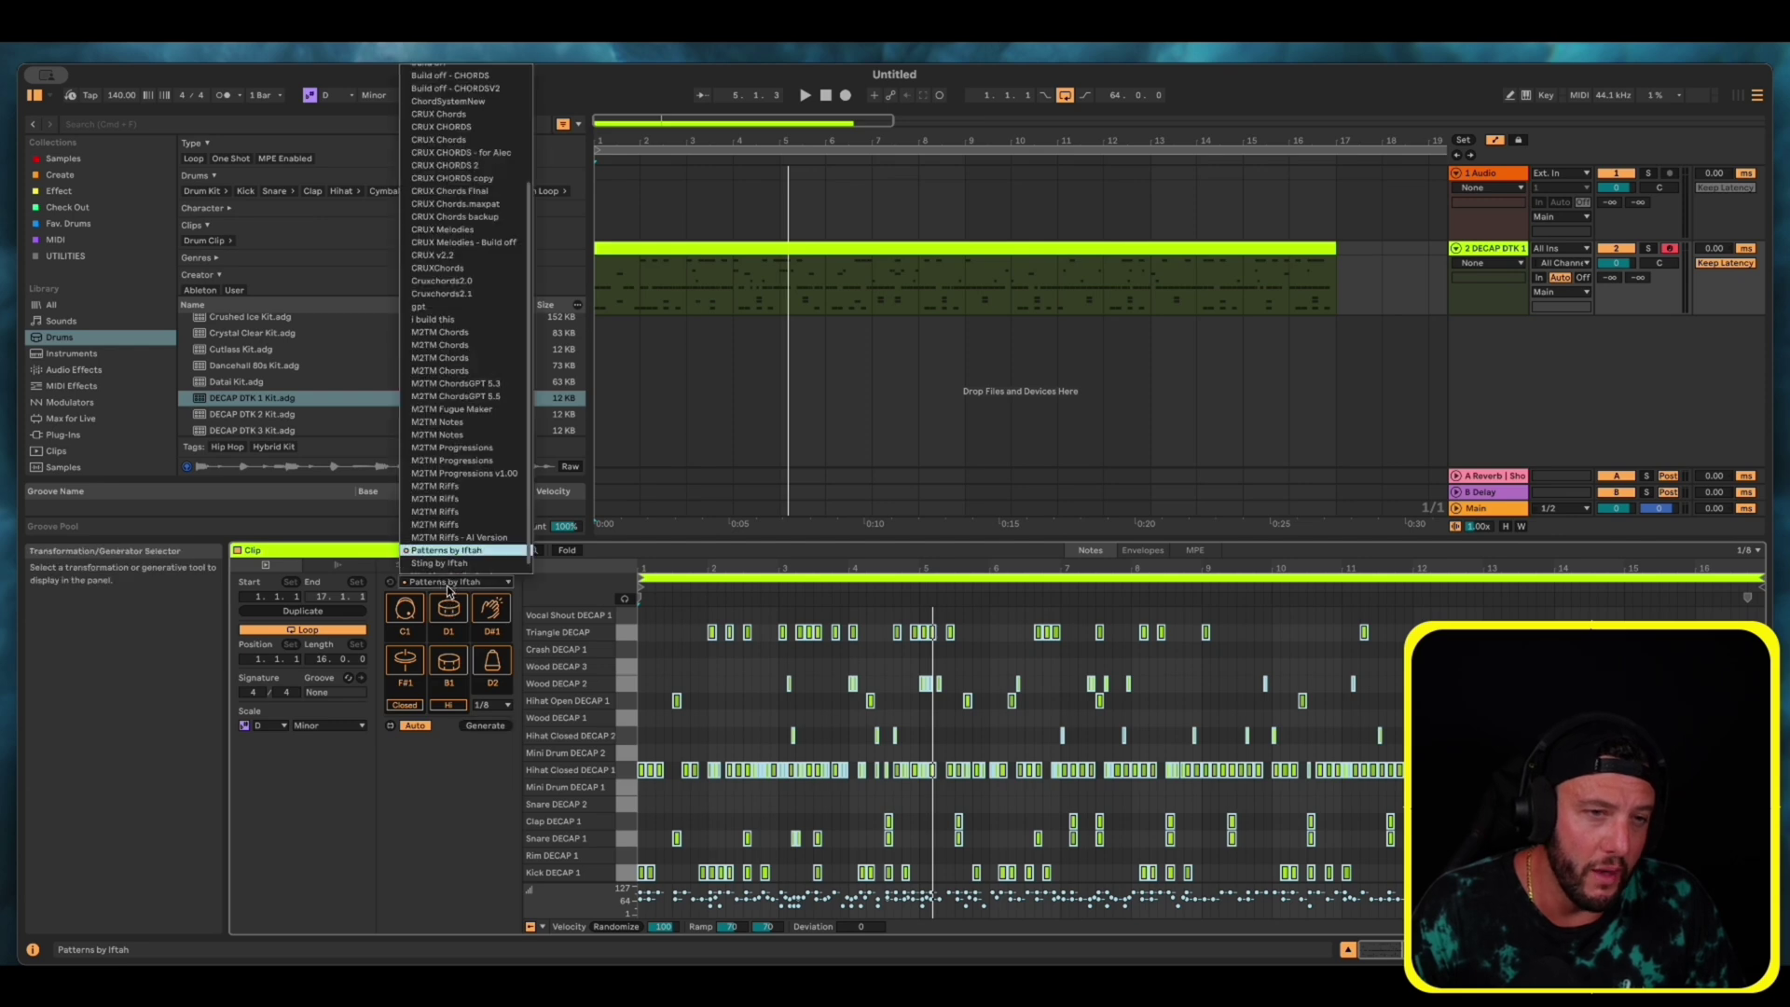
pyautogui.scroll(-1, 448, 565)
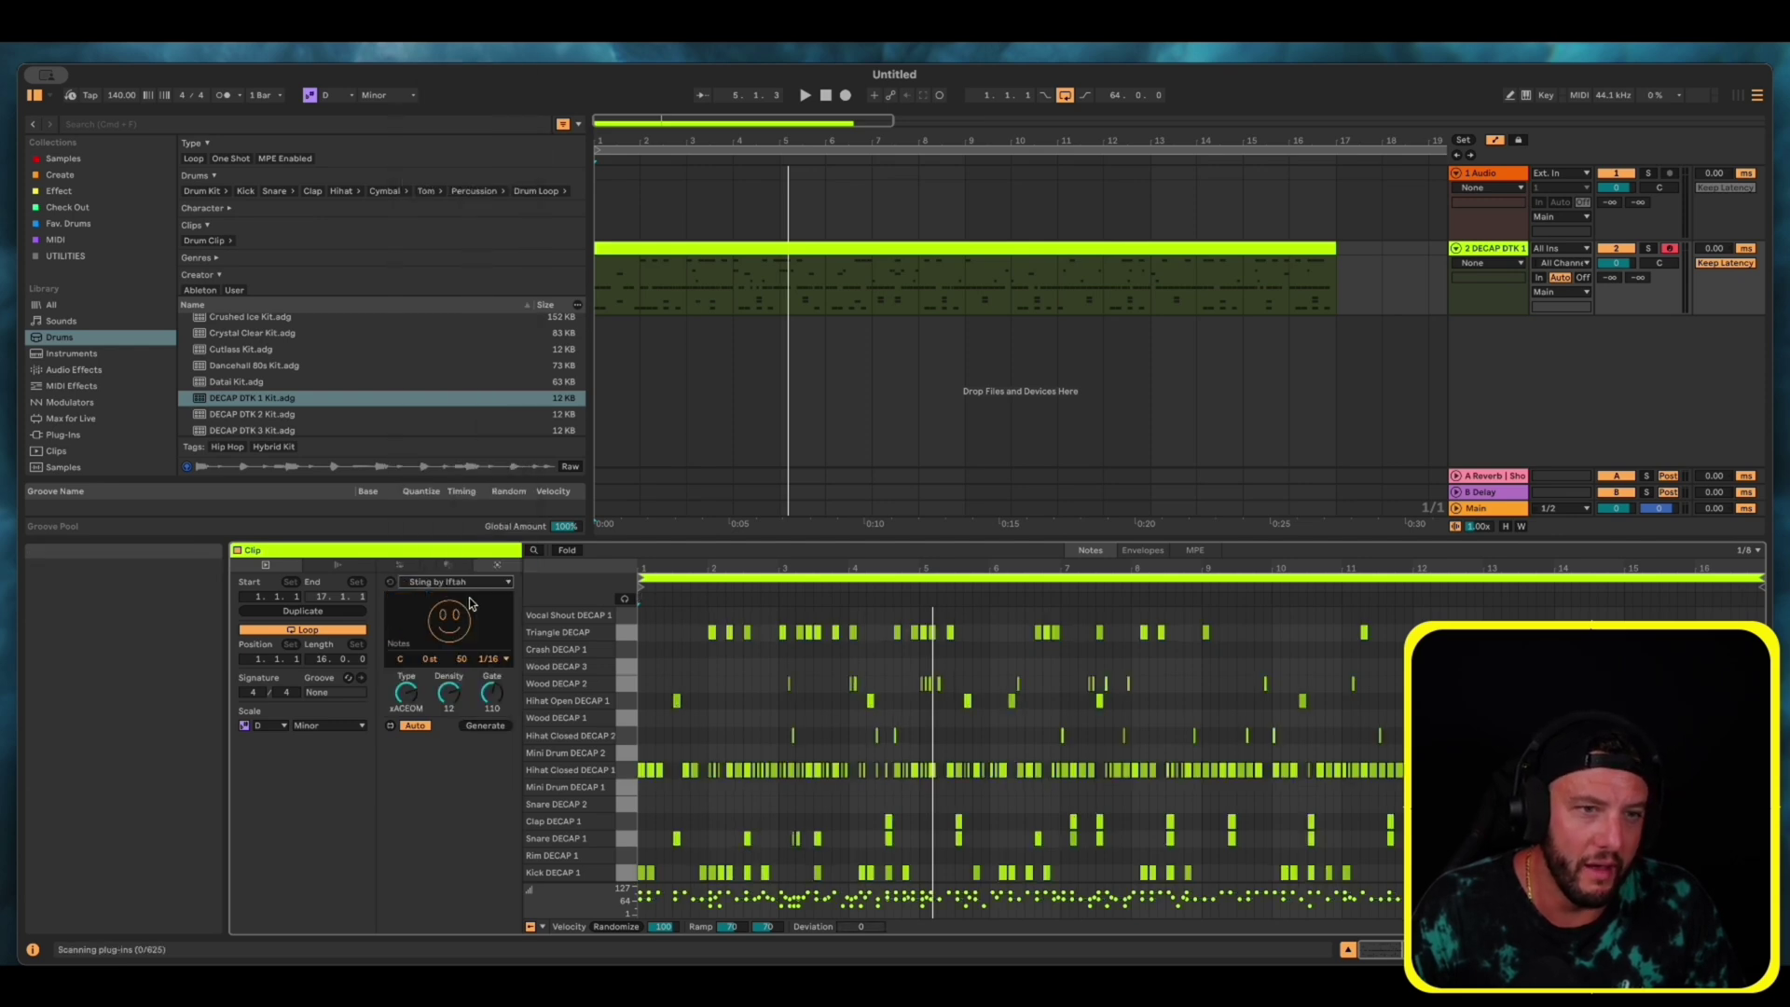
pyautogui.press('space')
pyautogui.hotkey('ctrl', 'a')
pyautogui.press('Delete')
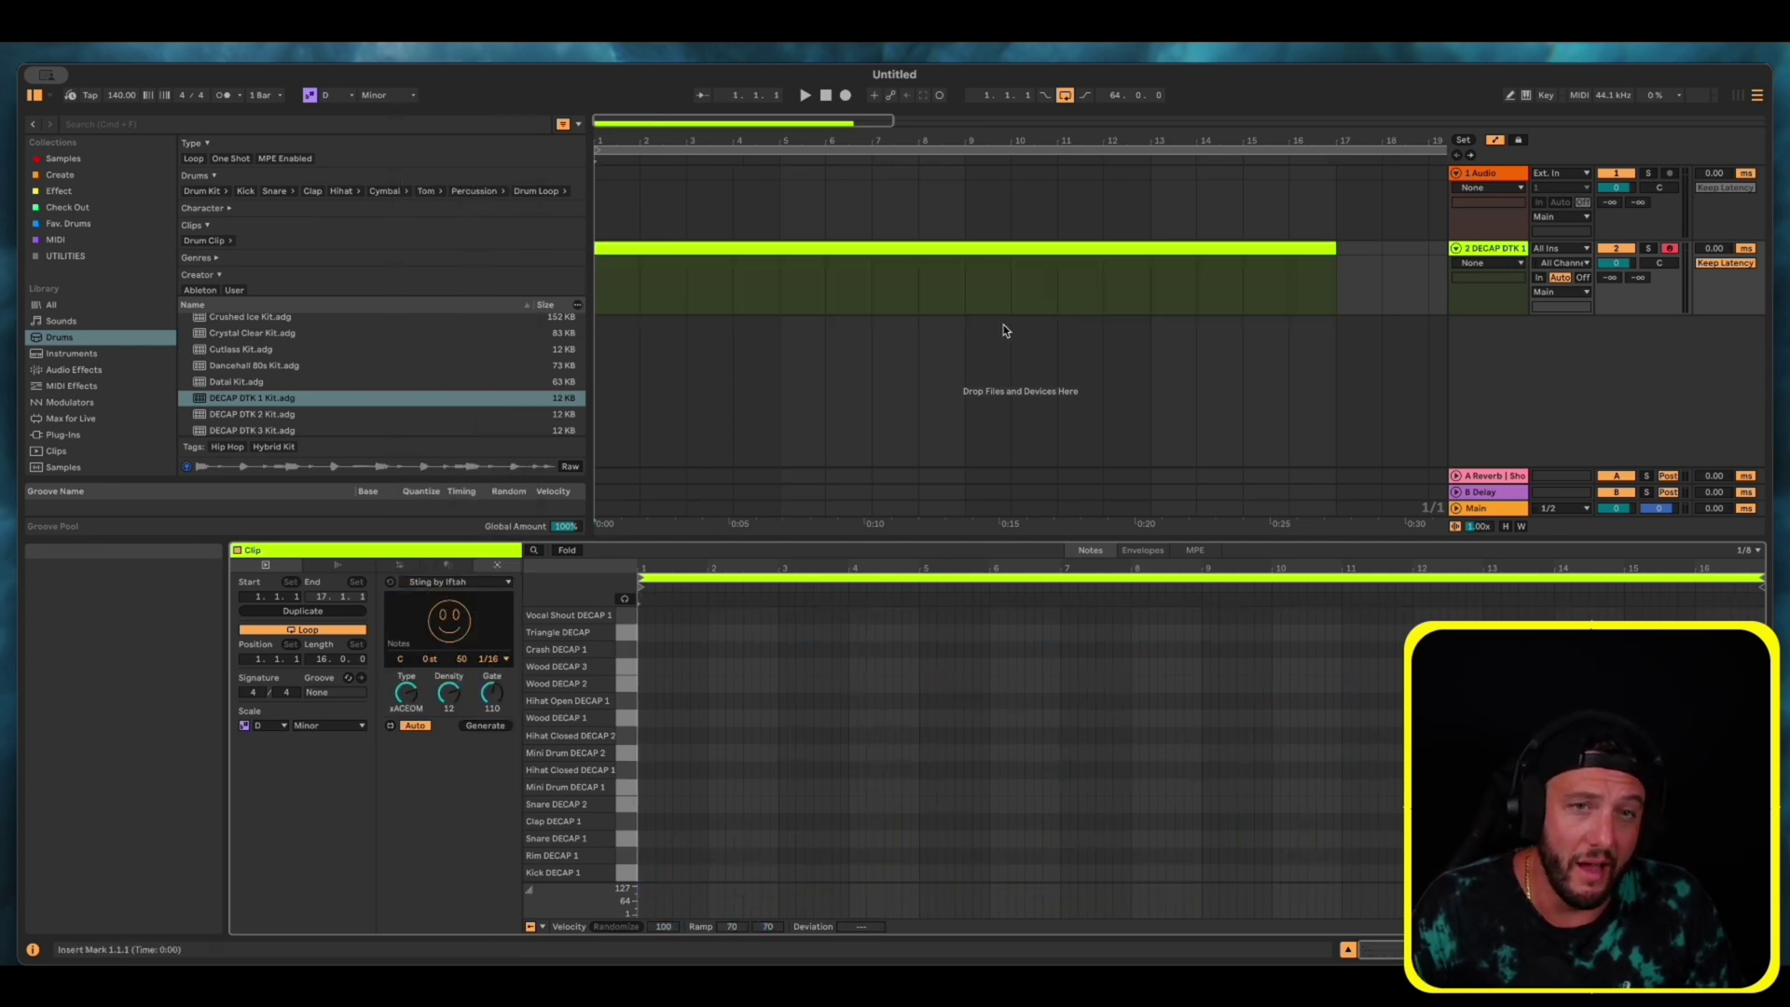
# Create an empty clip at bar 13 on the Acid Bass track, generate a Sting bassline and play it
pyautogui.click(1150, 279)
pyautogui.hscroll(1, 836, 272)
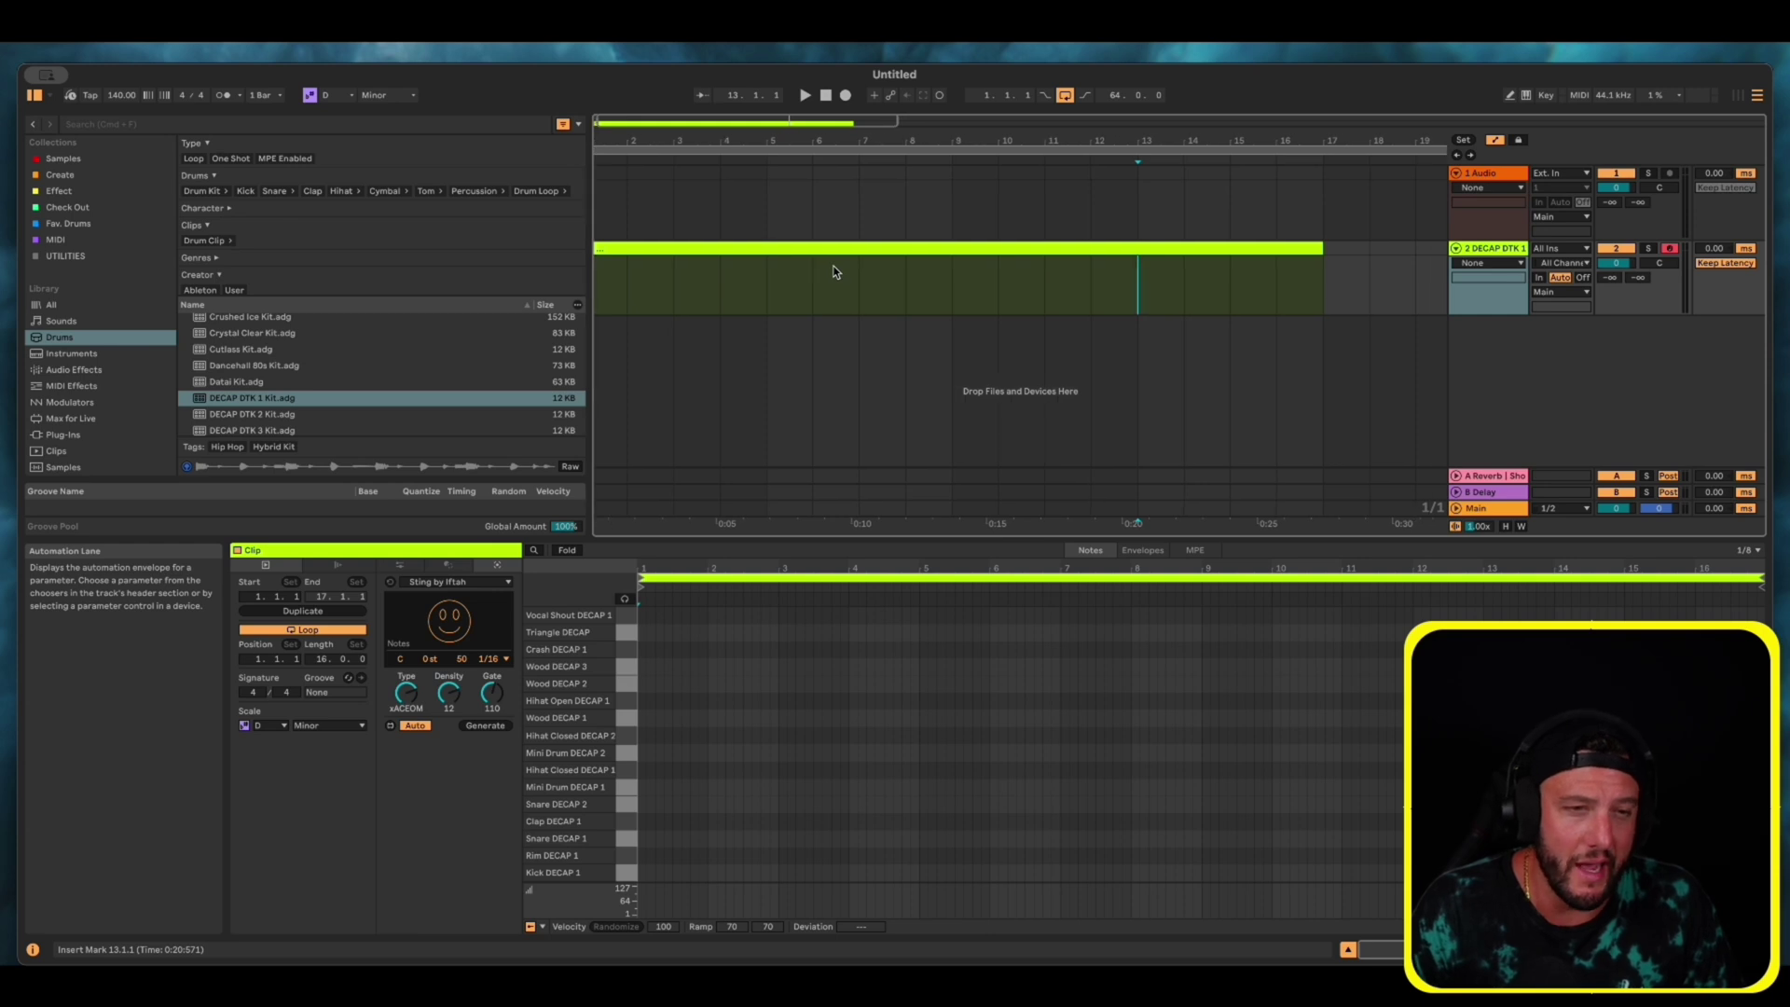
pyautogui.hscroll(-1, 835, 272)
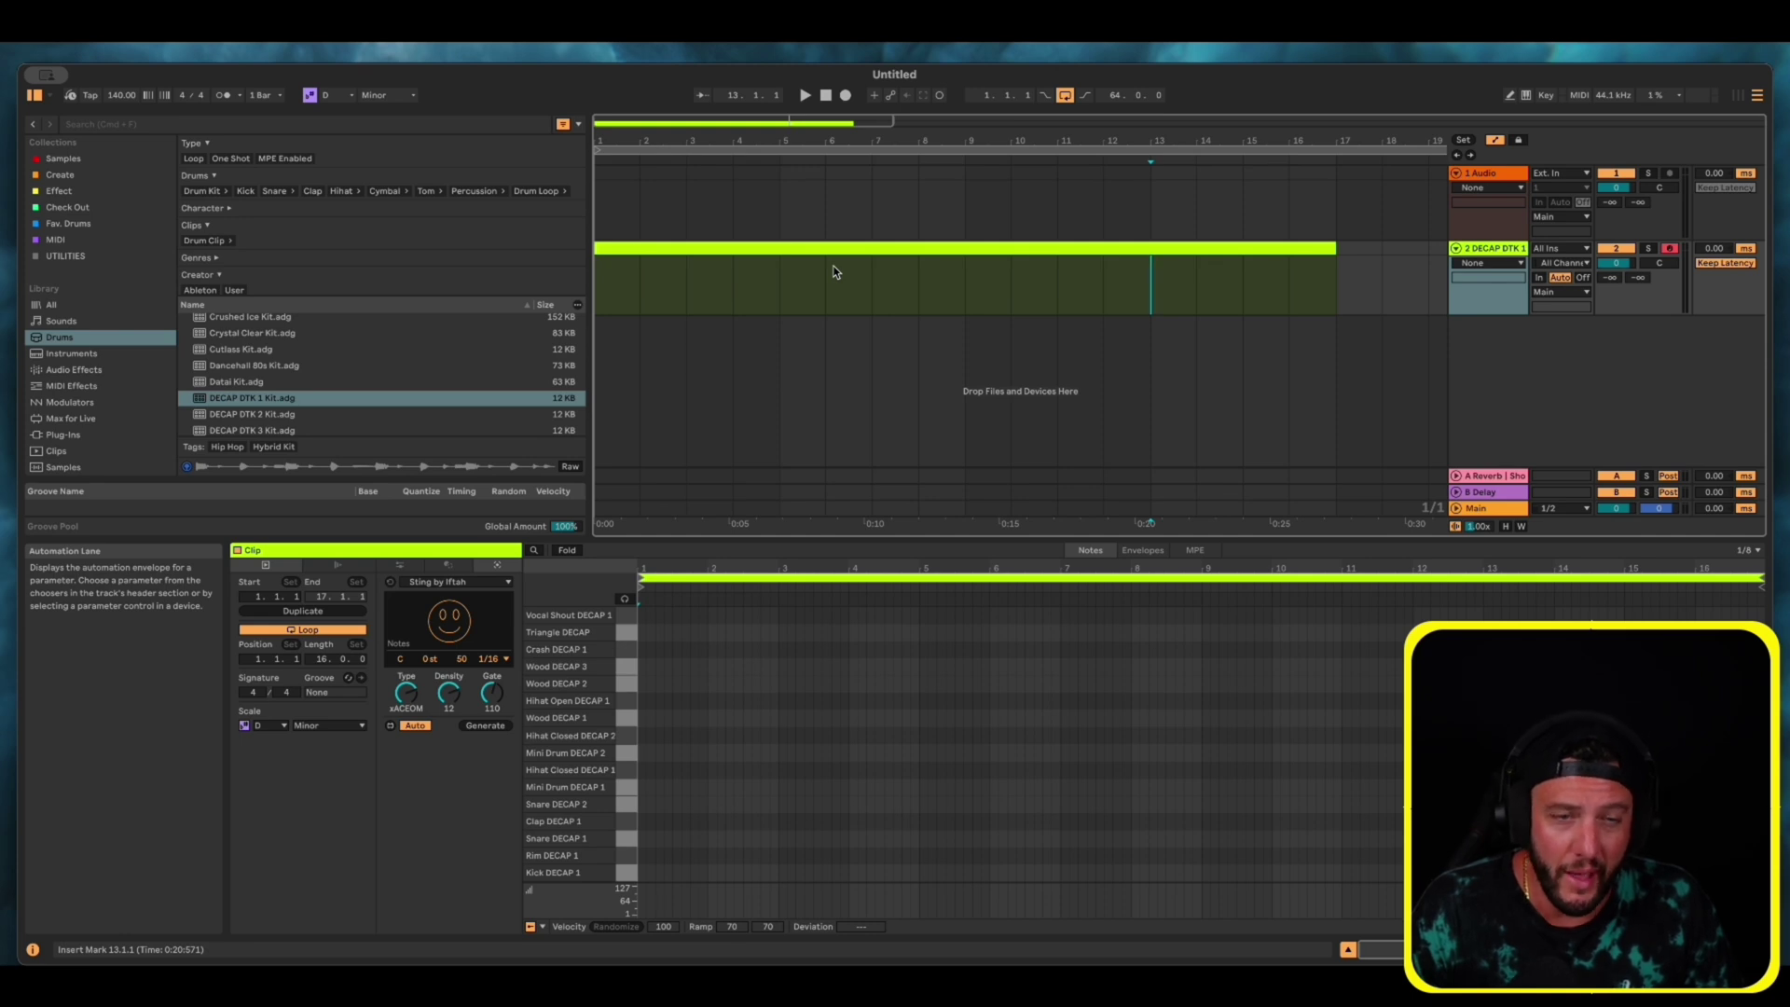
pyautogui.click(1496, 249)
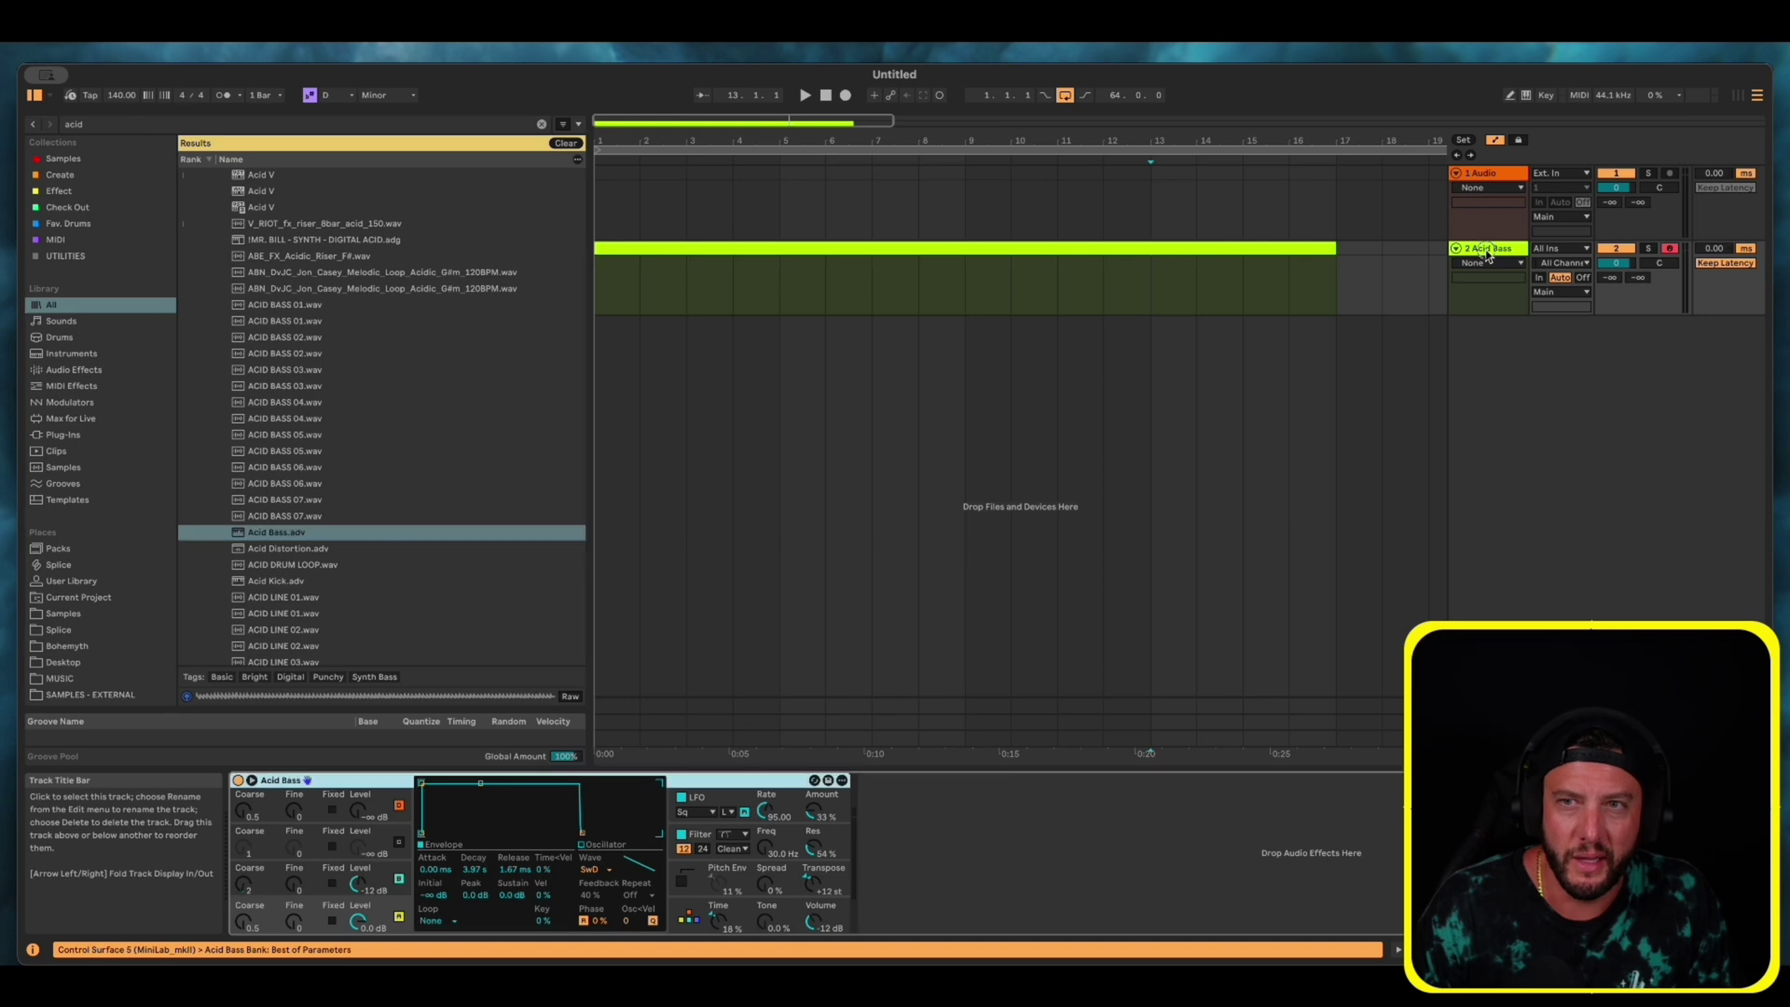
pyautogui.doubleClick(679, 285)
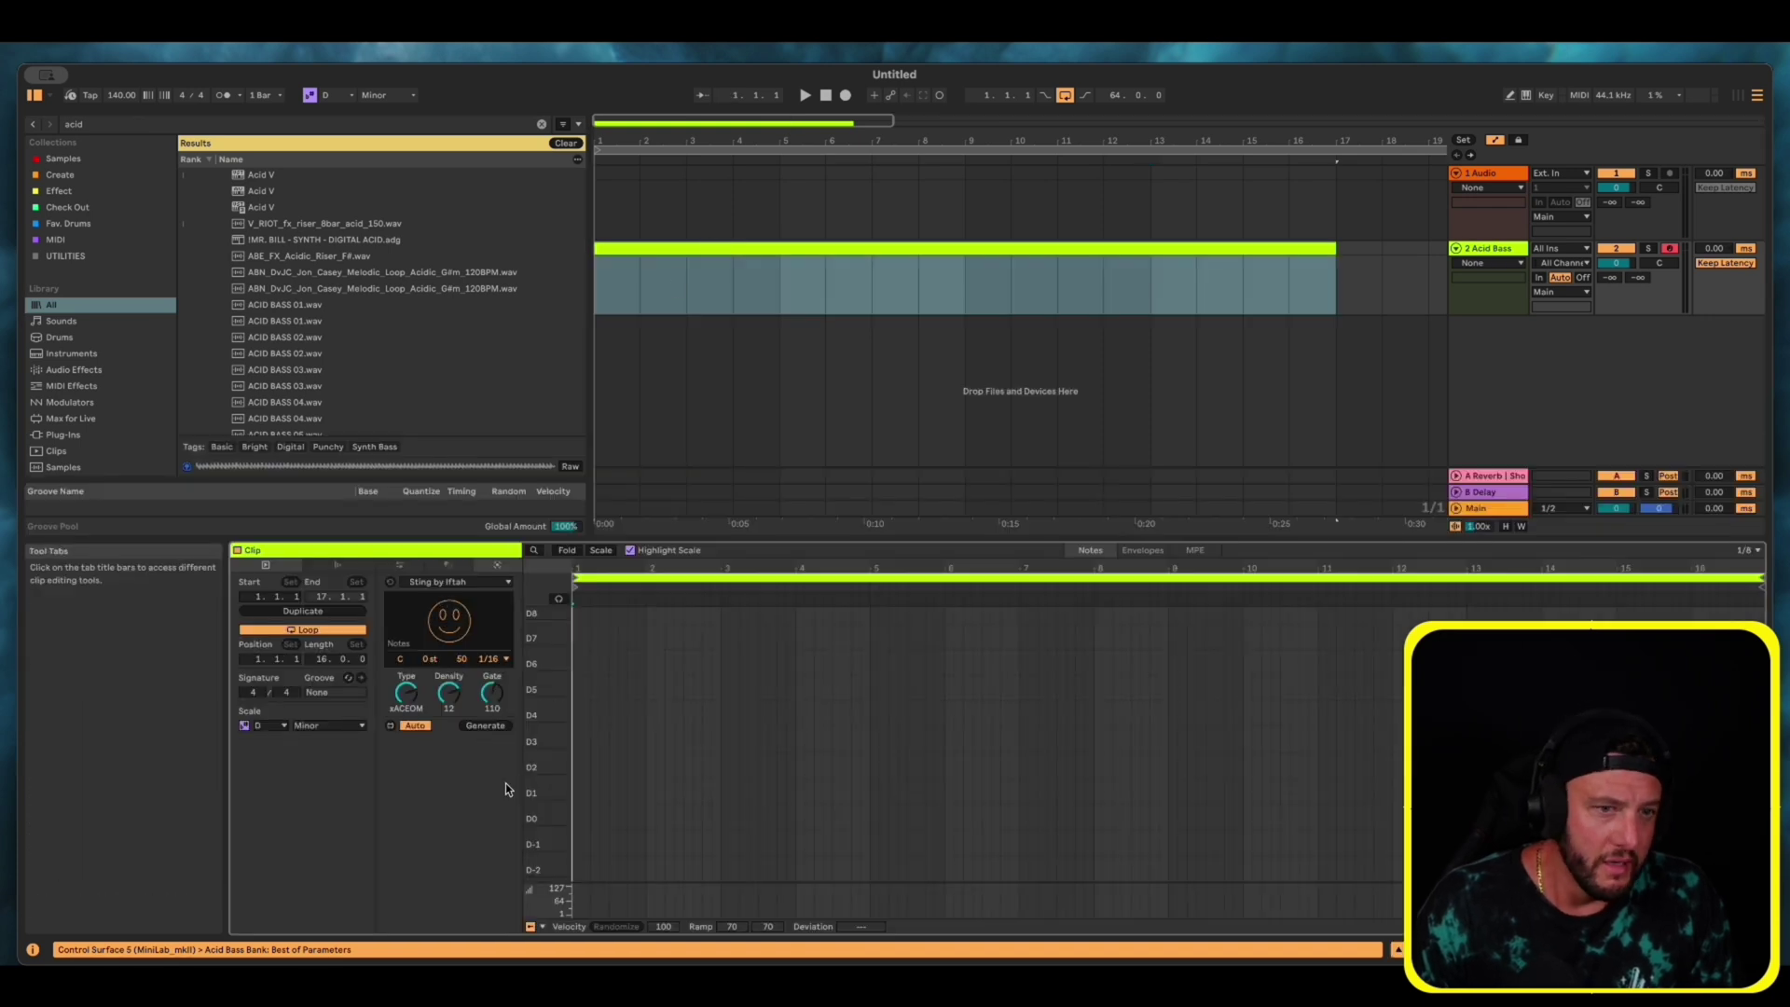
pyautogui.click(485, 726)
pyautogui.press('space')
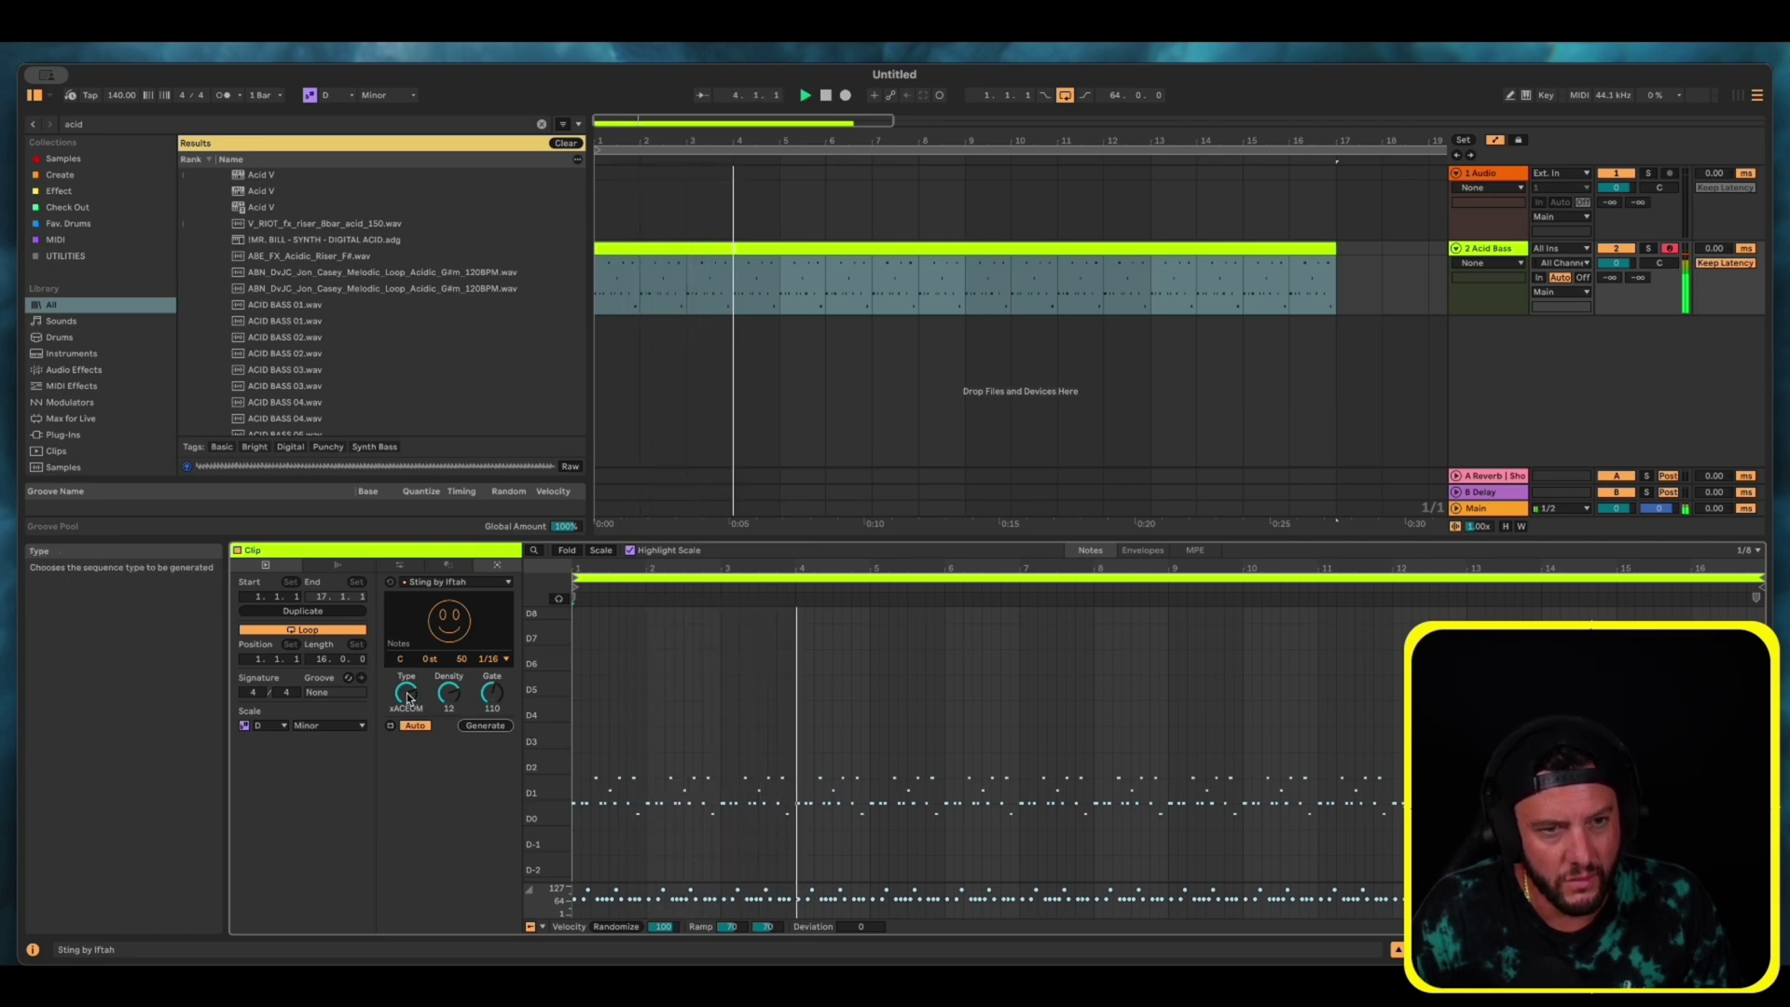
# Set Sting's Type to RANDOM, lower Density, nudge transpose, and regenerate the bassline
pyautogui.moveTo(406, 697); pyautogui.dragTo(406, 690)
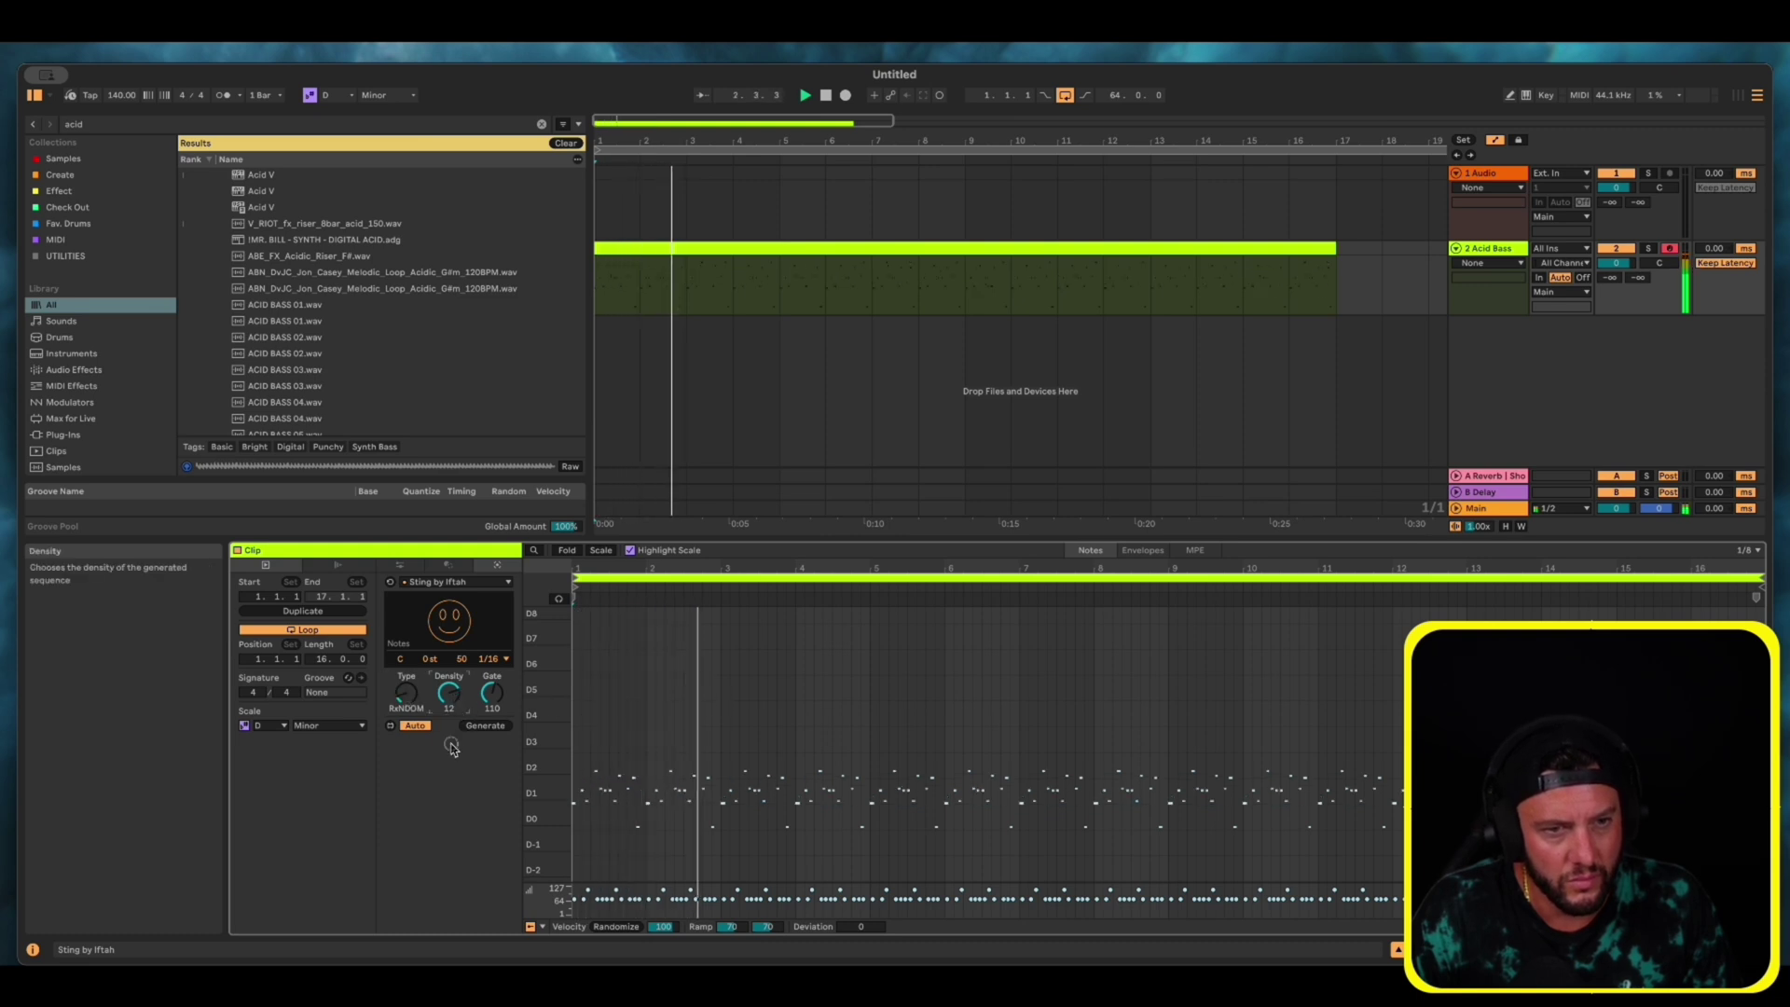
pyautogui.moveTo(456, 713); pyautogui.dragTo(503, 624)
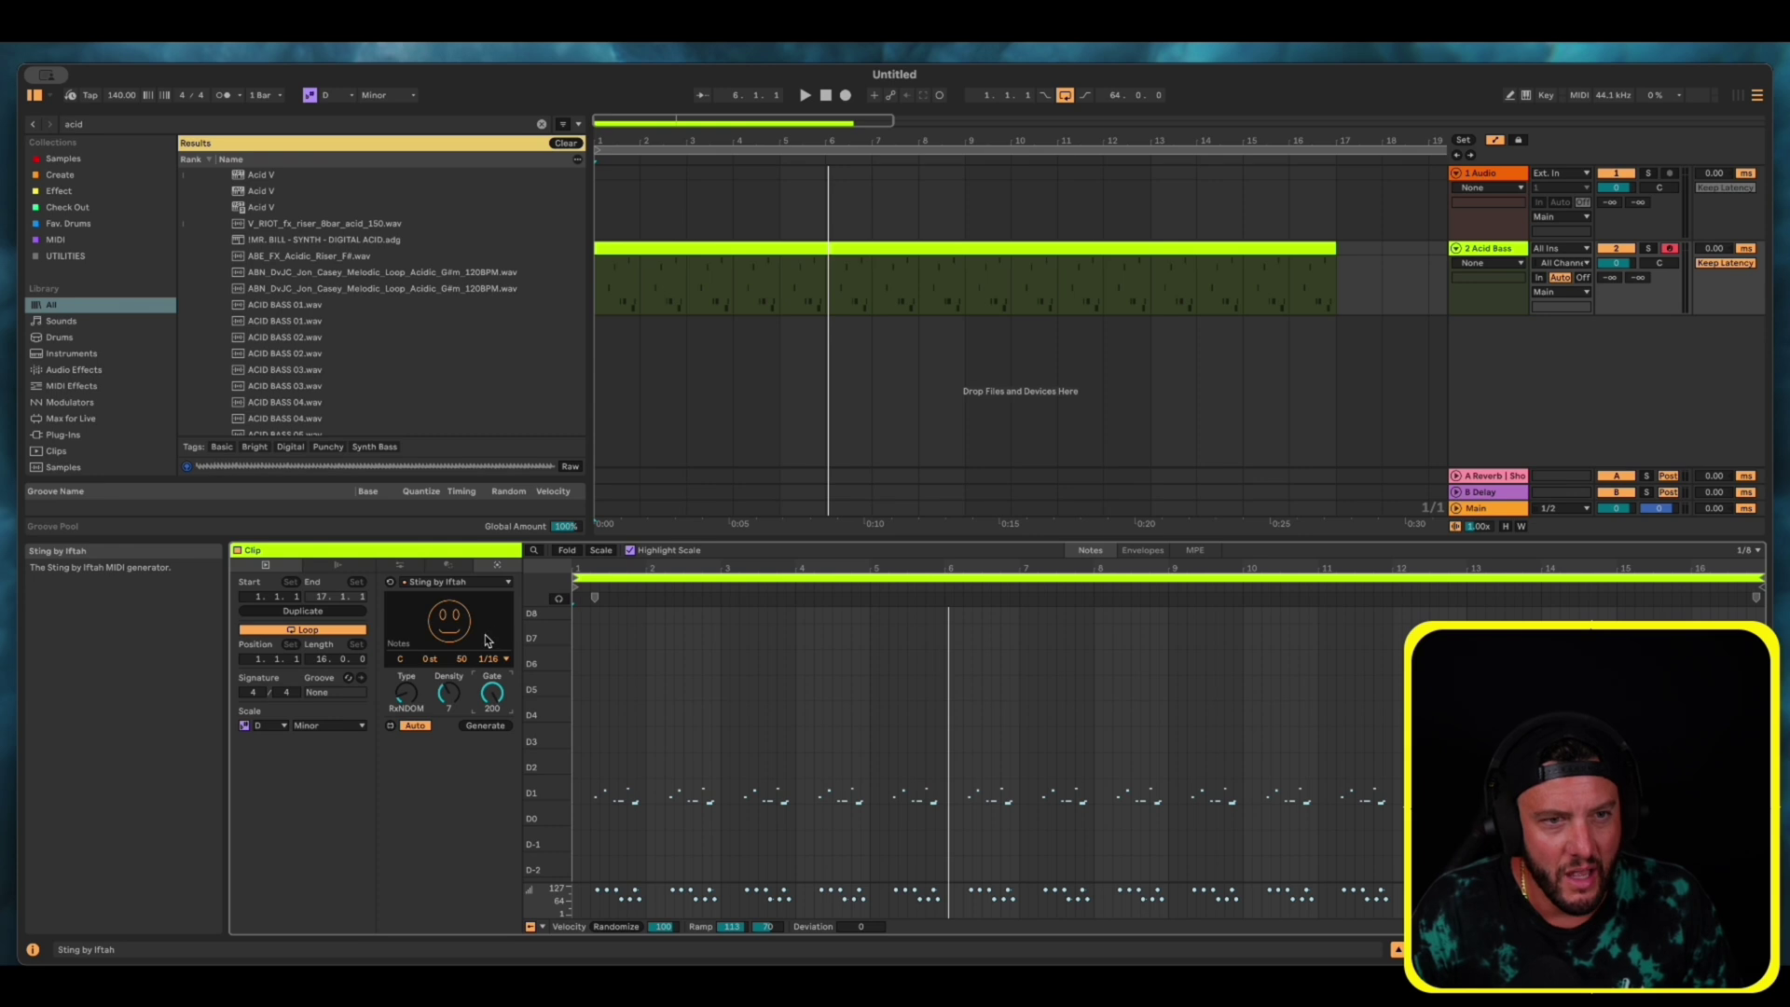
pyautogui.moveTo(422, 658); pyautogui.dragTo(422, 597)
pyautogui.moveTo(425, 658)
pyautogui.mouseDown()
pyautogui.moveTo(425, 742)
pyautogui.moveTo(425, 652)
pyautogui.mouseUp()
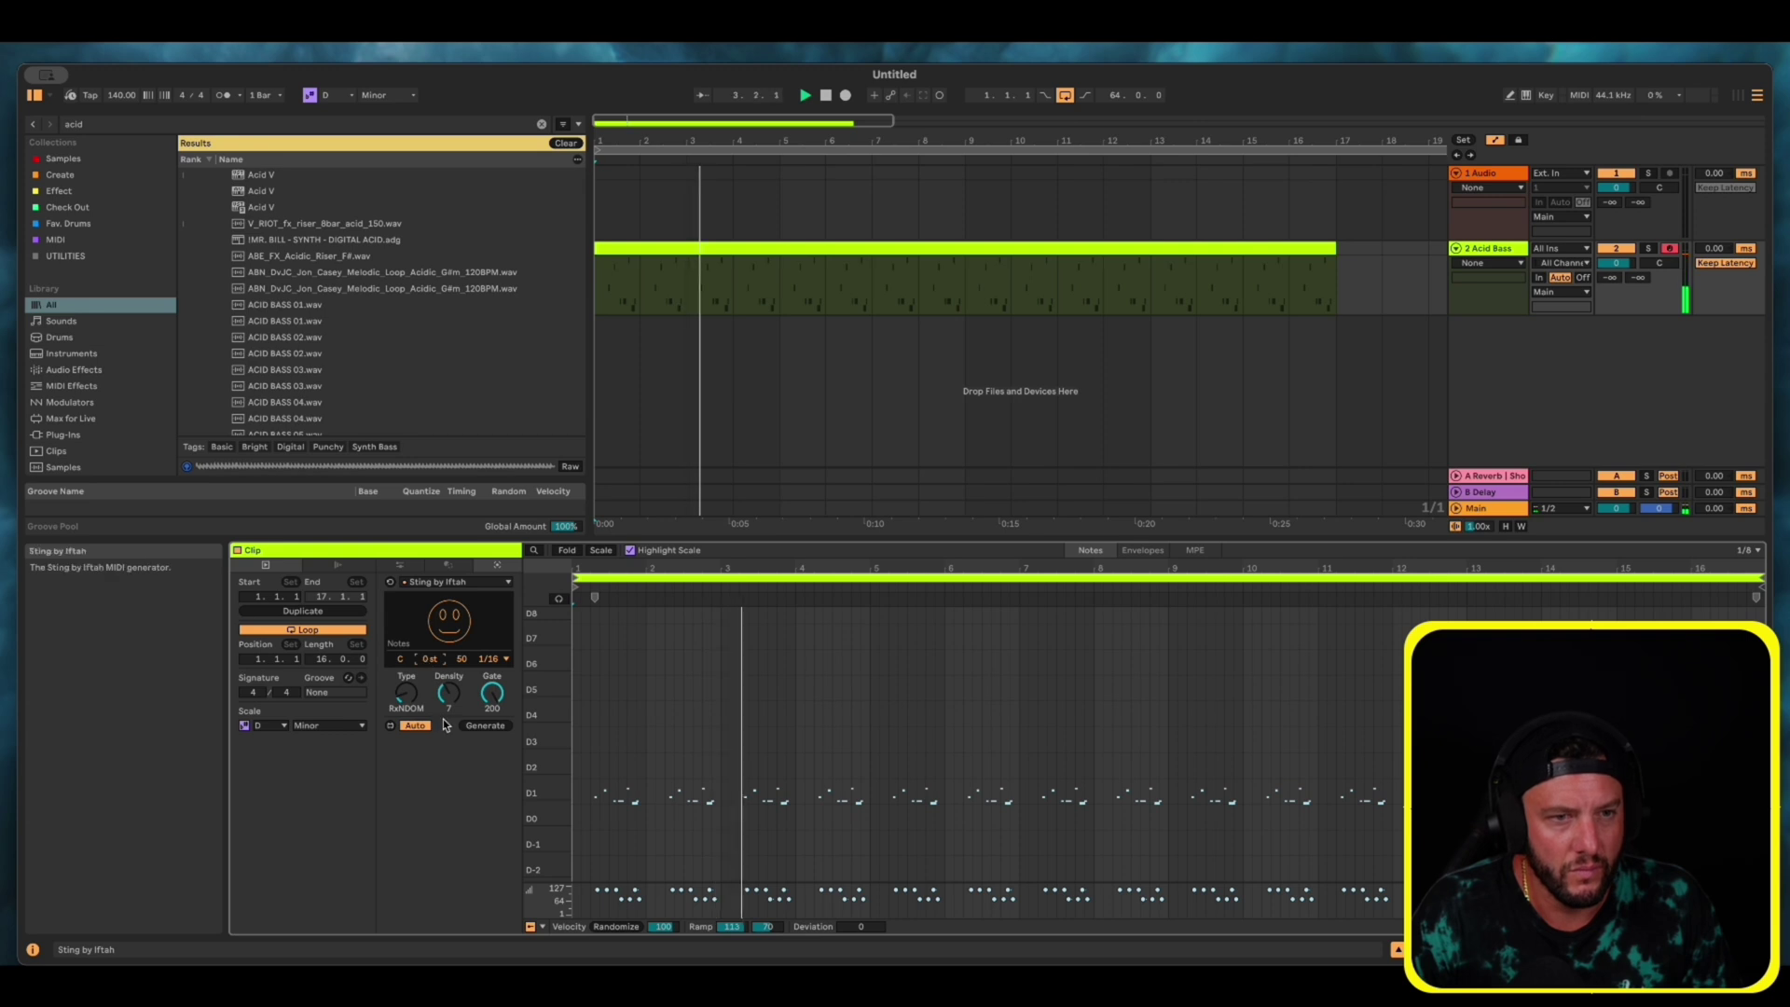
pyautogui.click(483, 728)
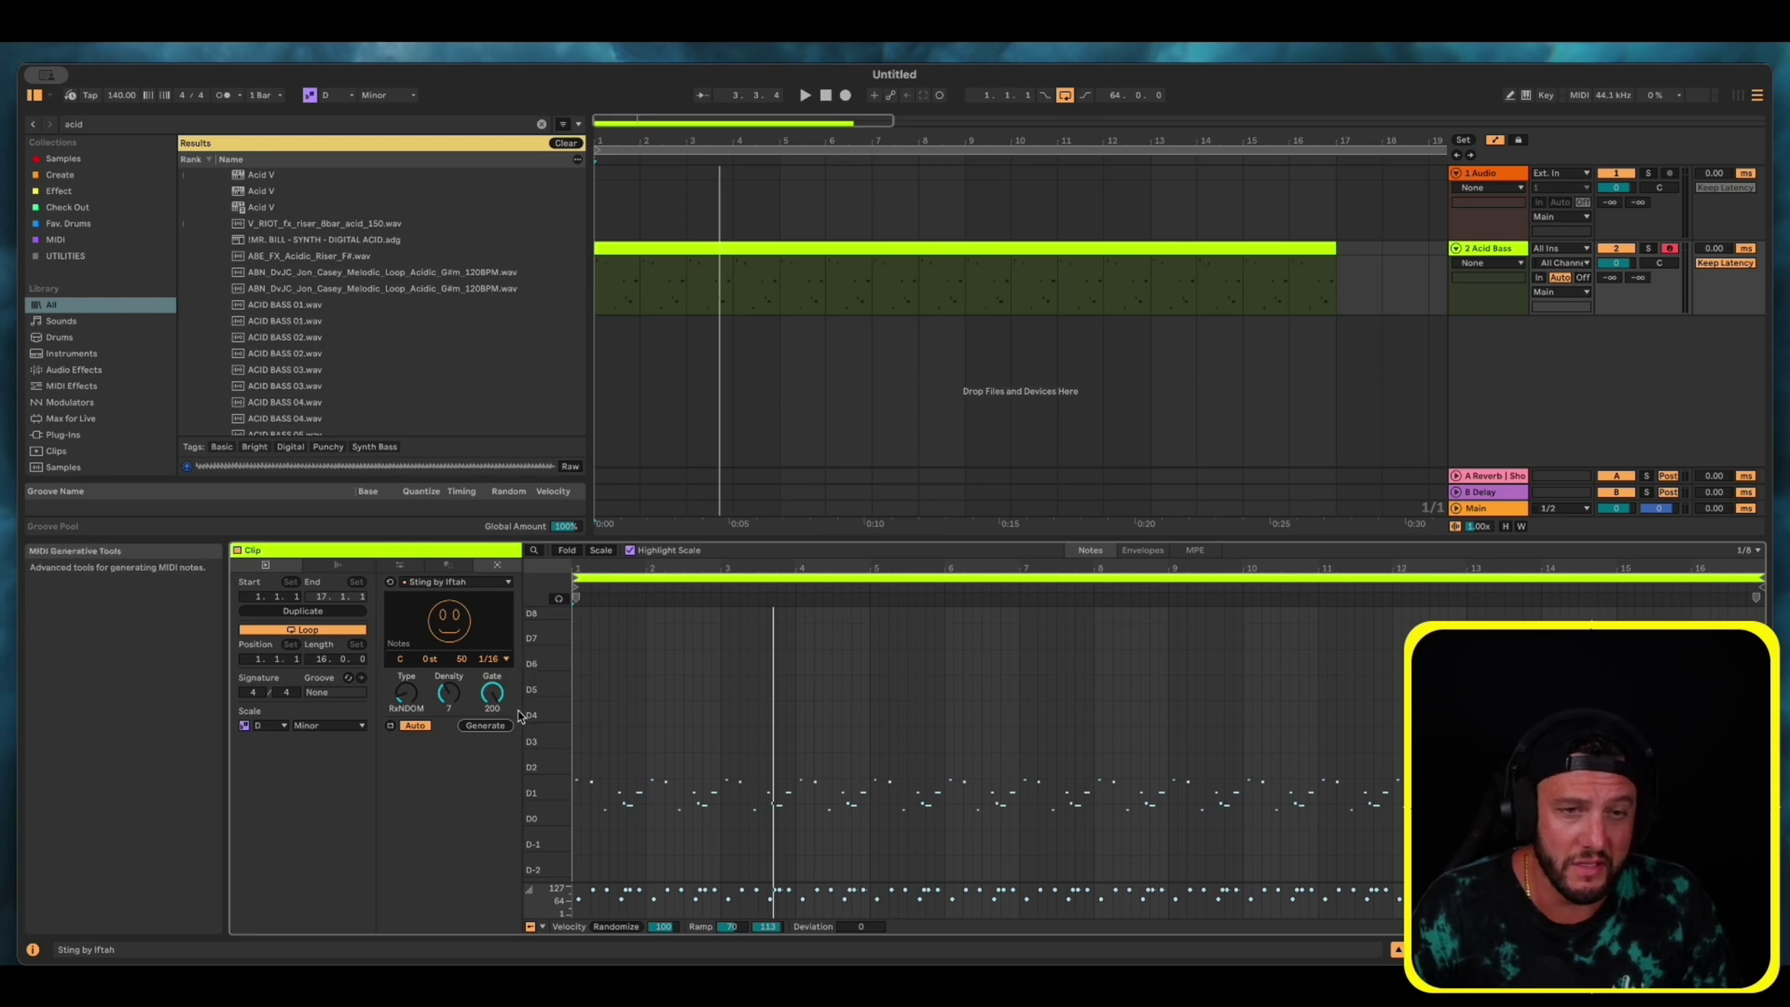
# Delete the Acid Bass instrument from the bass track and search the browser for Serum
pyautogui.click(1489, 250)
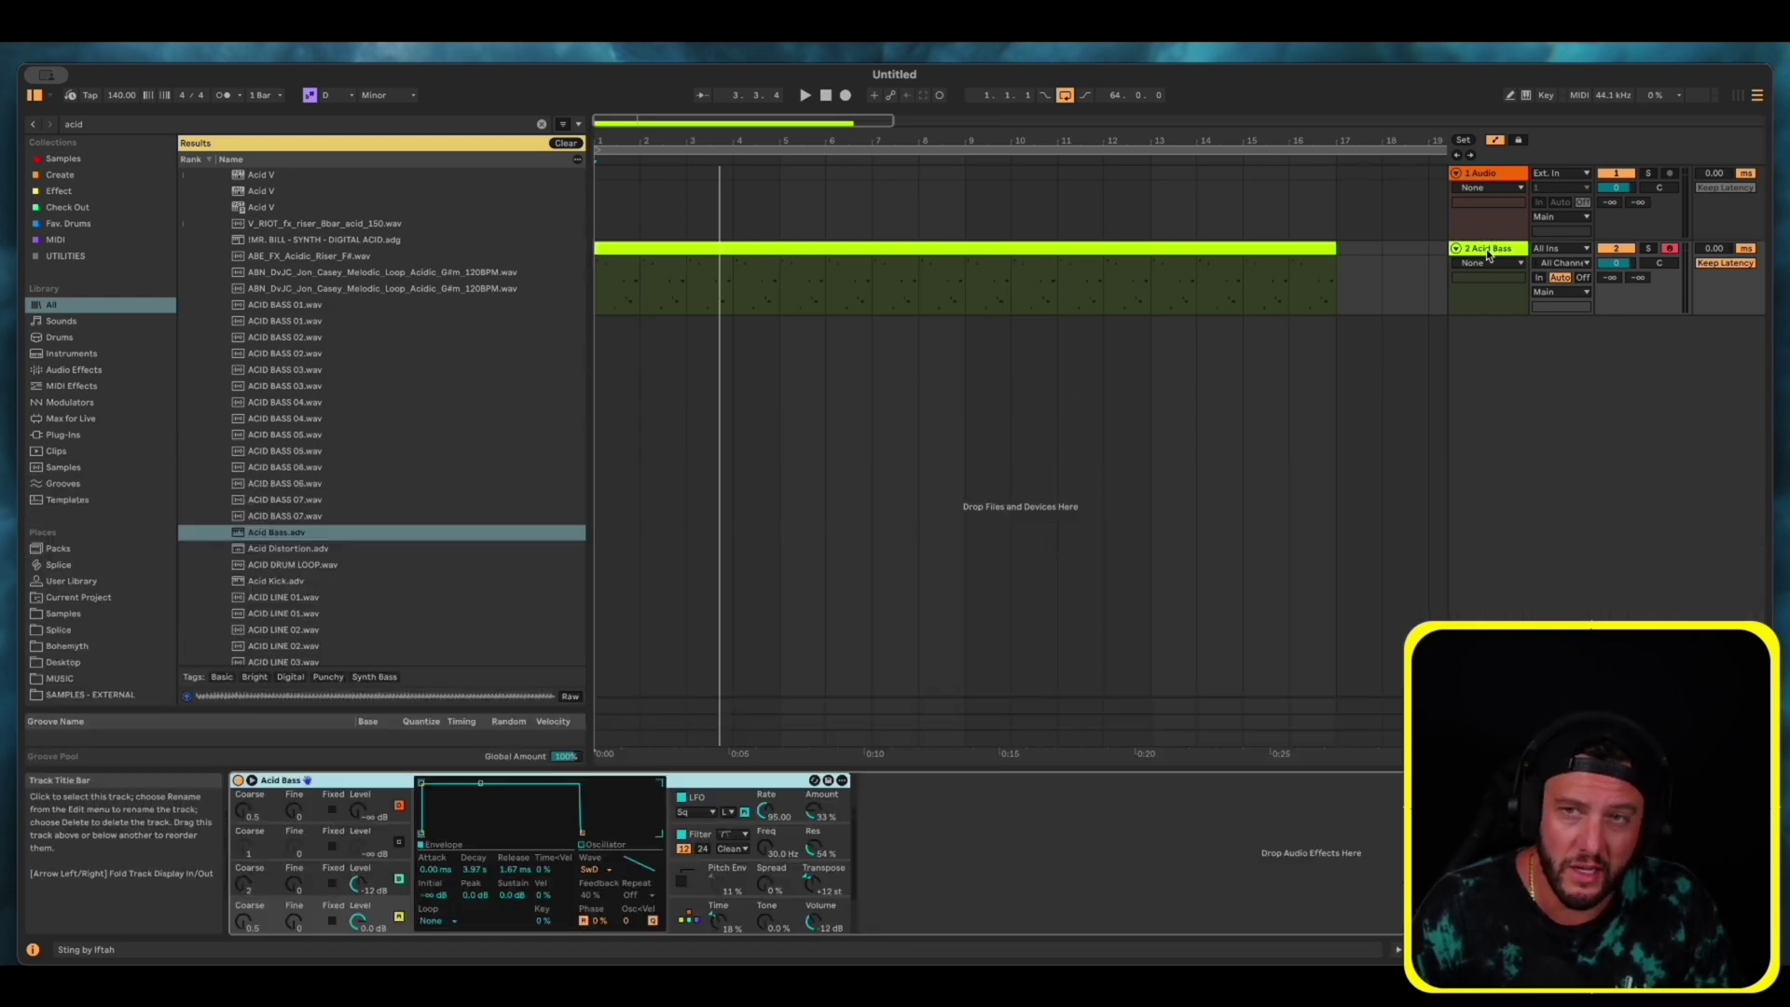
pyautogui.click(355, 782)
pyautogui.press('Delete')
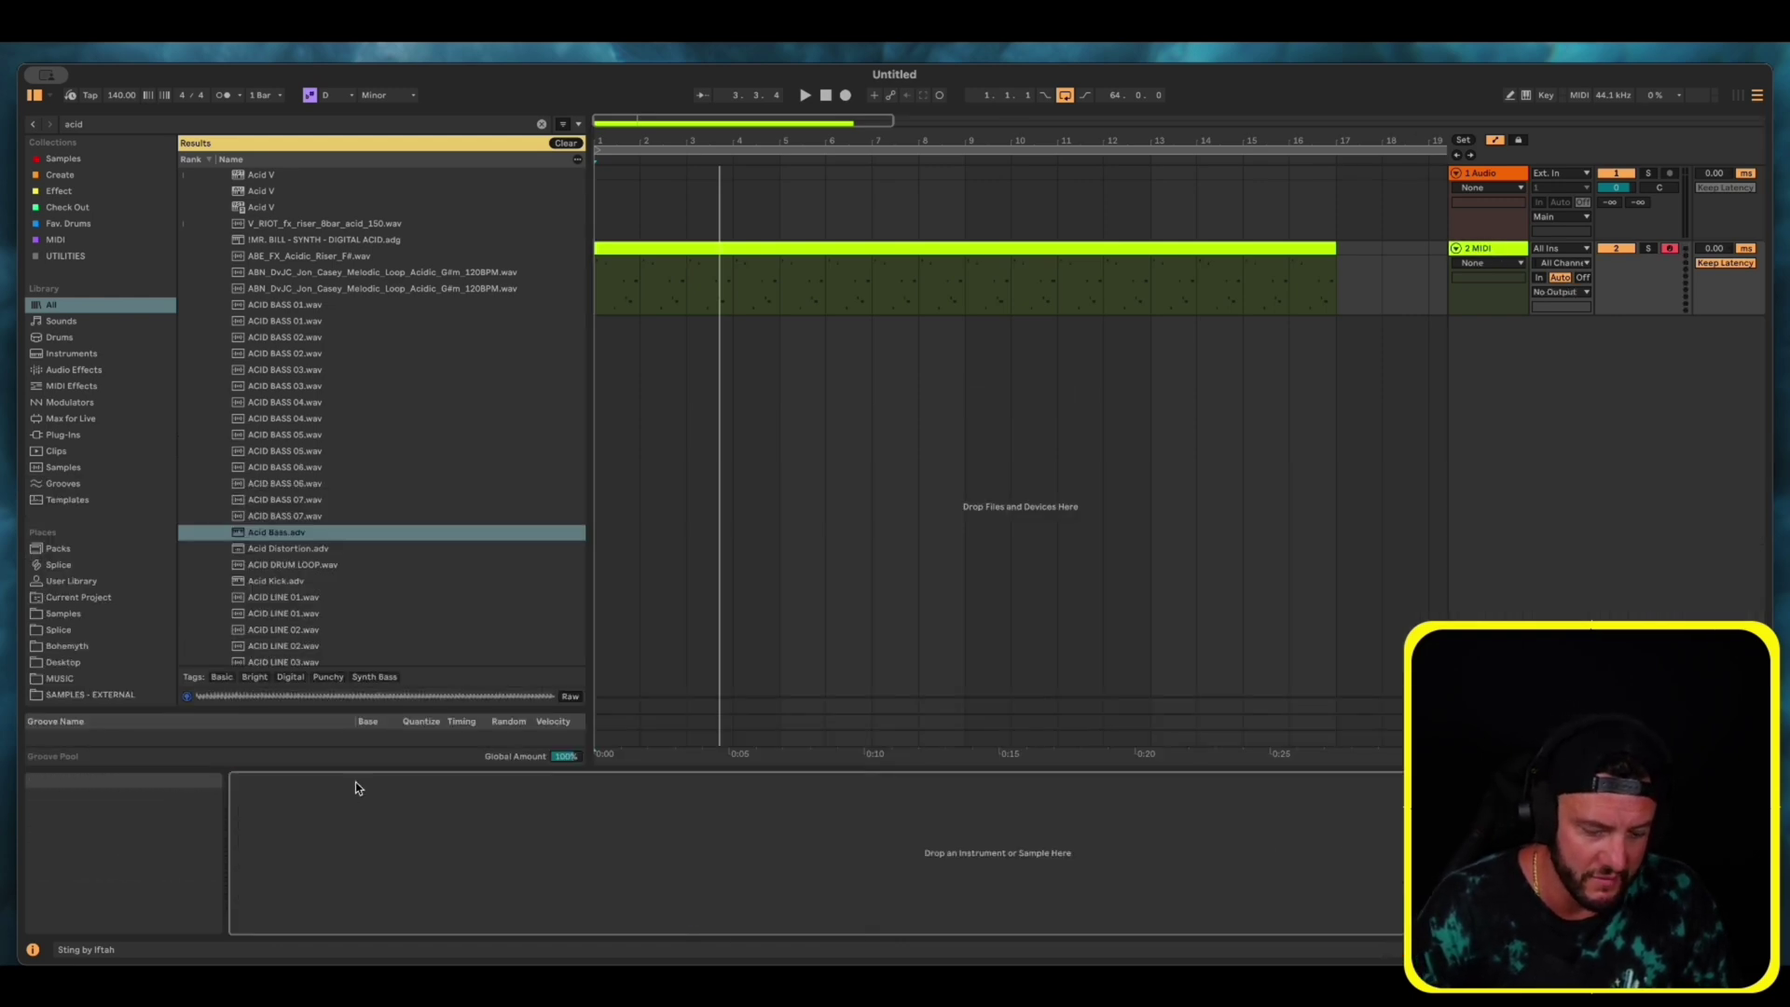
pyautogui.press('super+f')
pyautogui.write('serum')
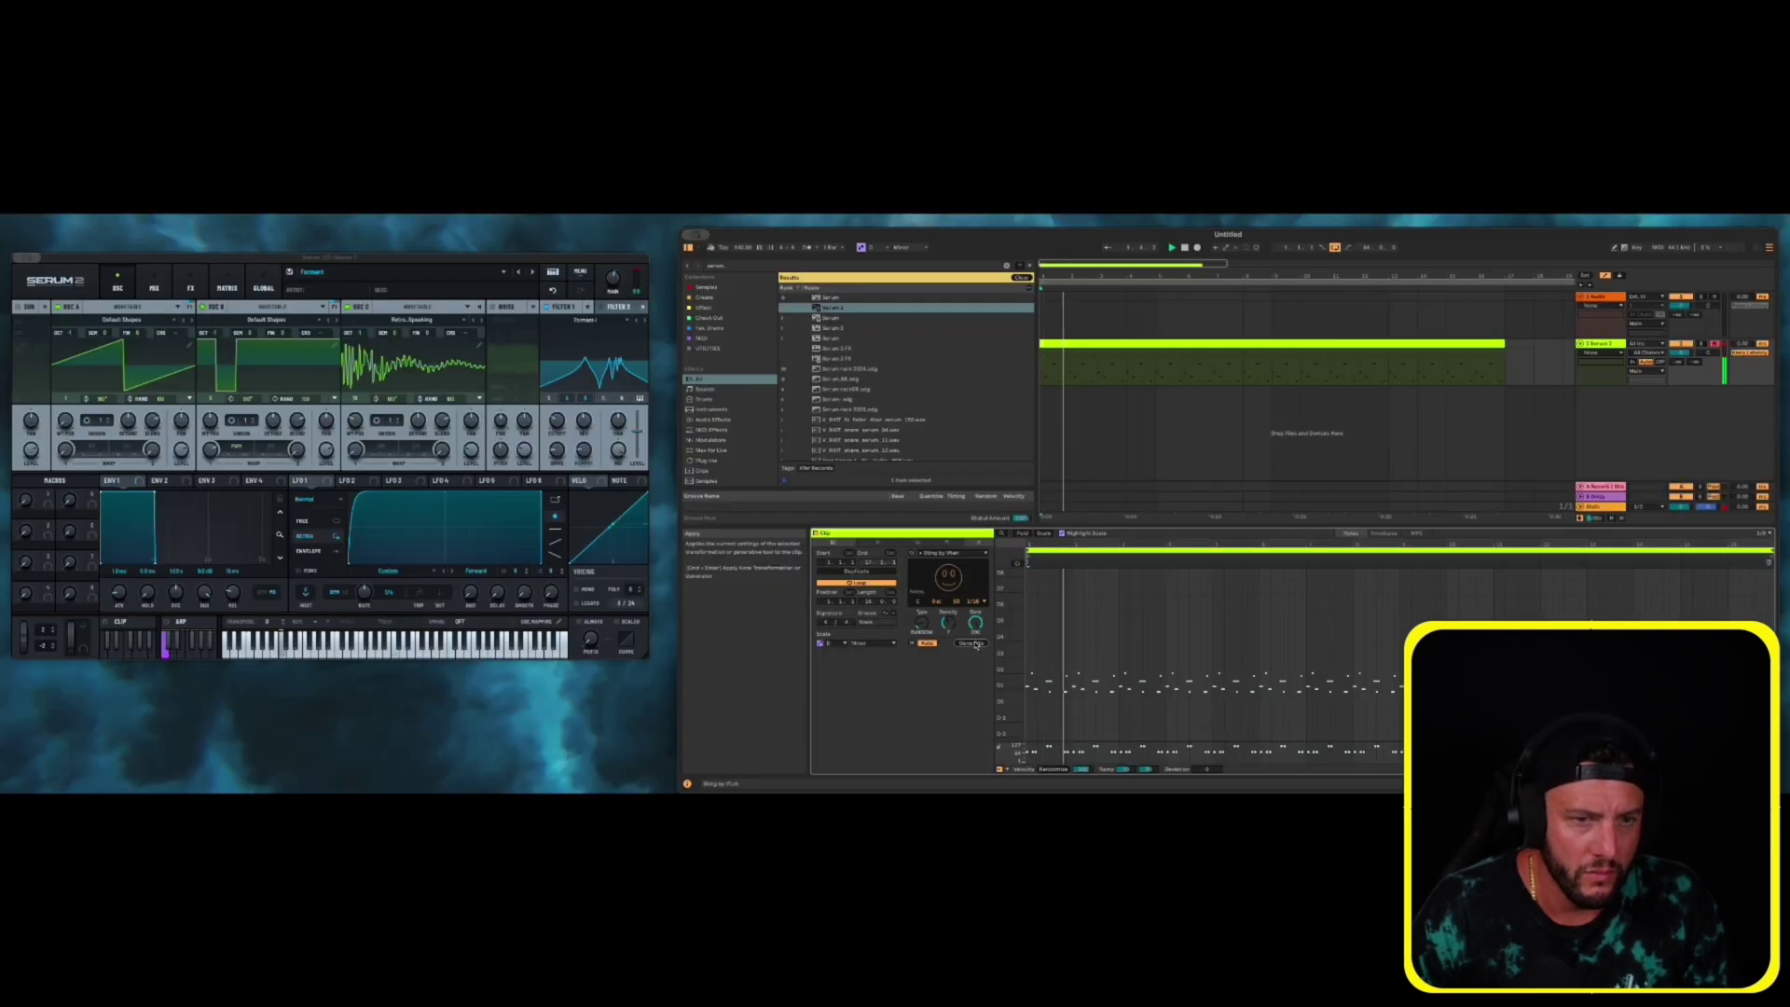
# Generate a new Sting melody and play it back through Serum 2
pyautogui.click(975, 643)
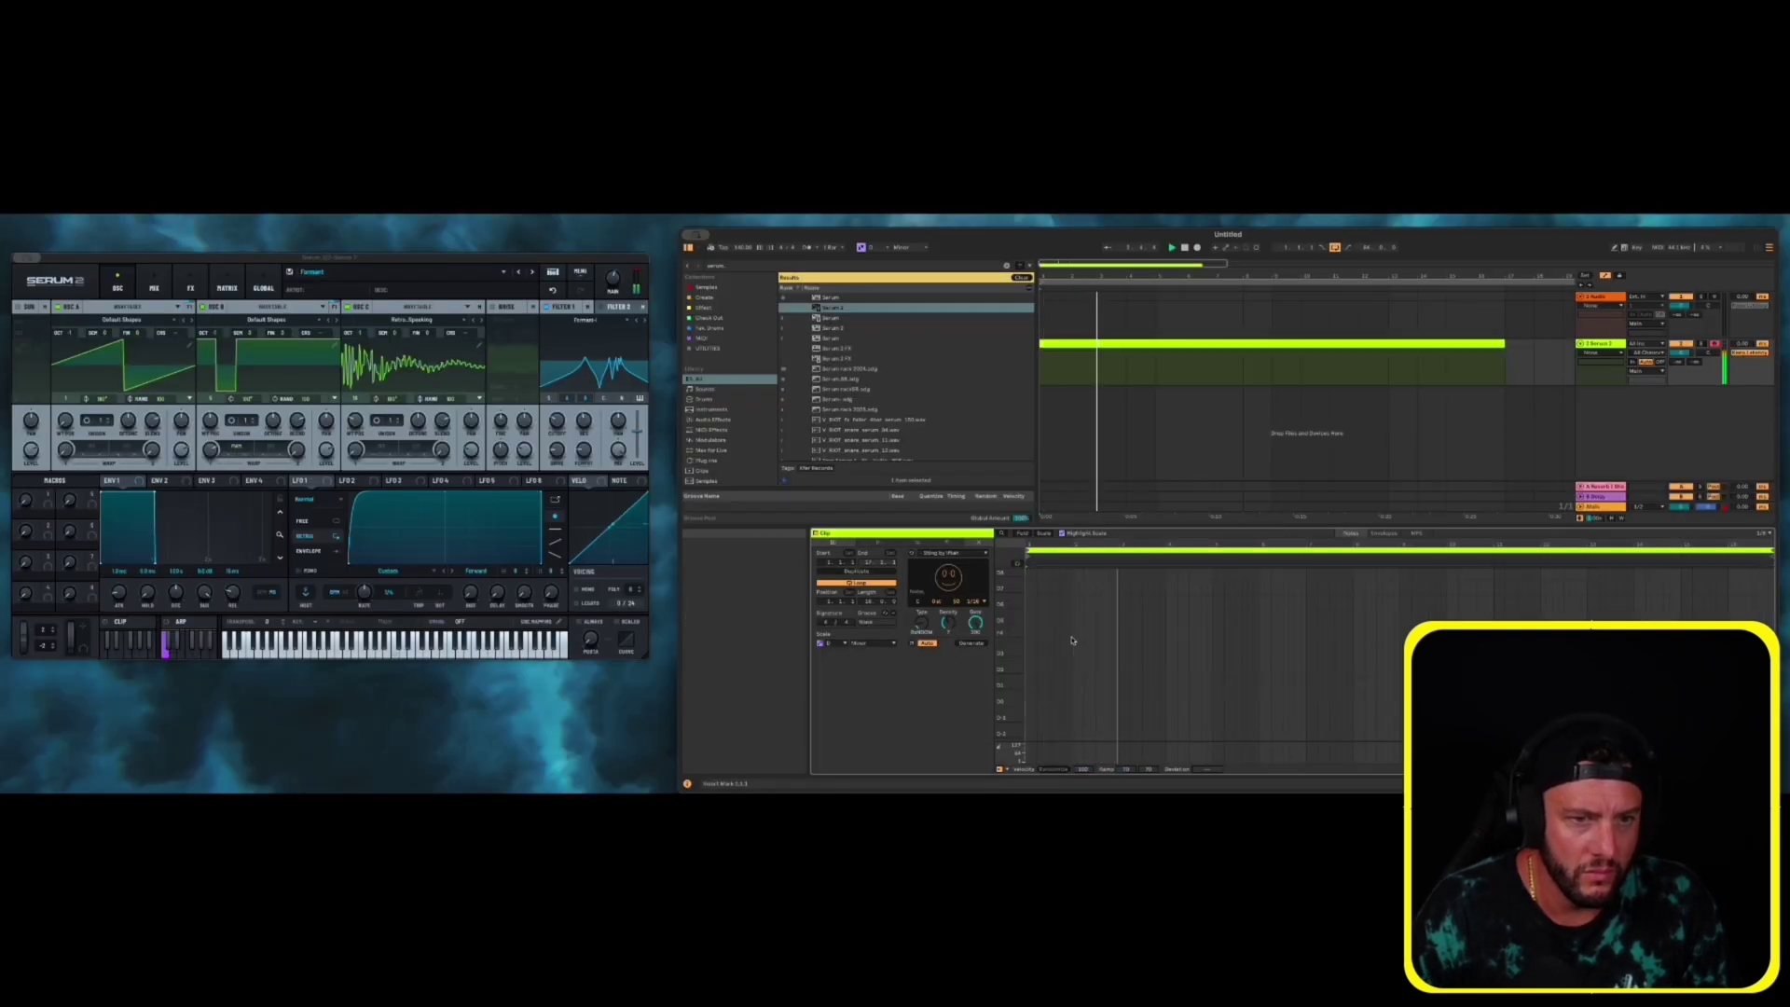
pyautogui.press('space')
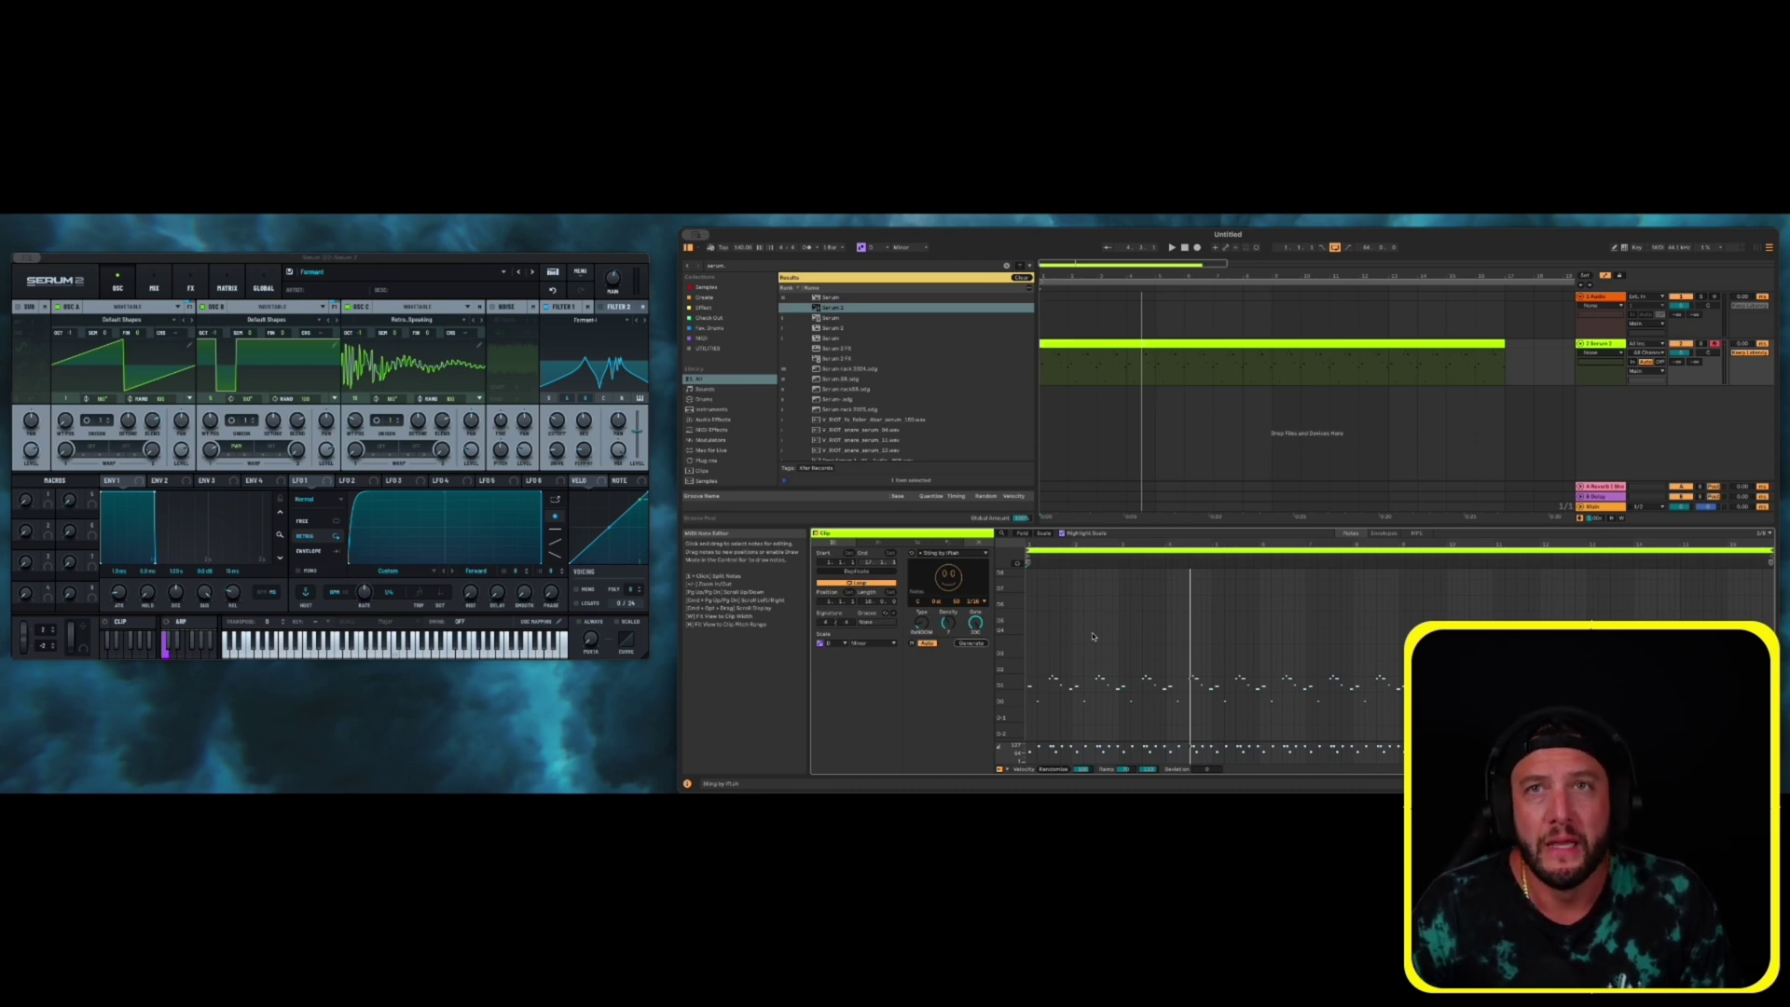
pyautogui.click(966, 555)
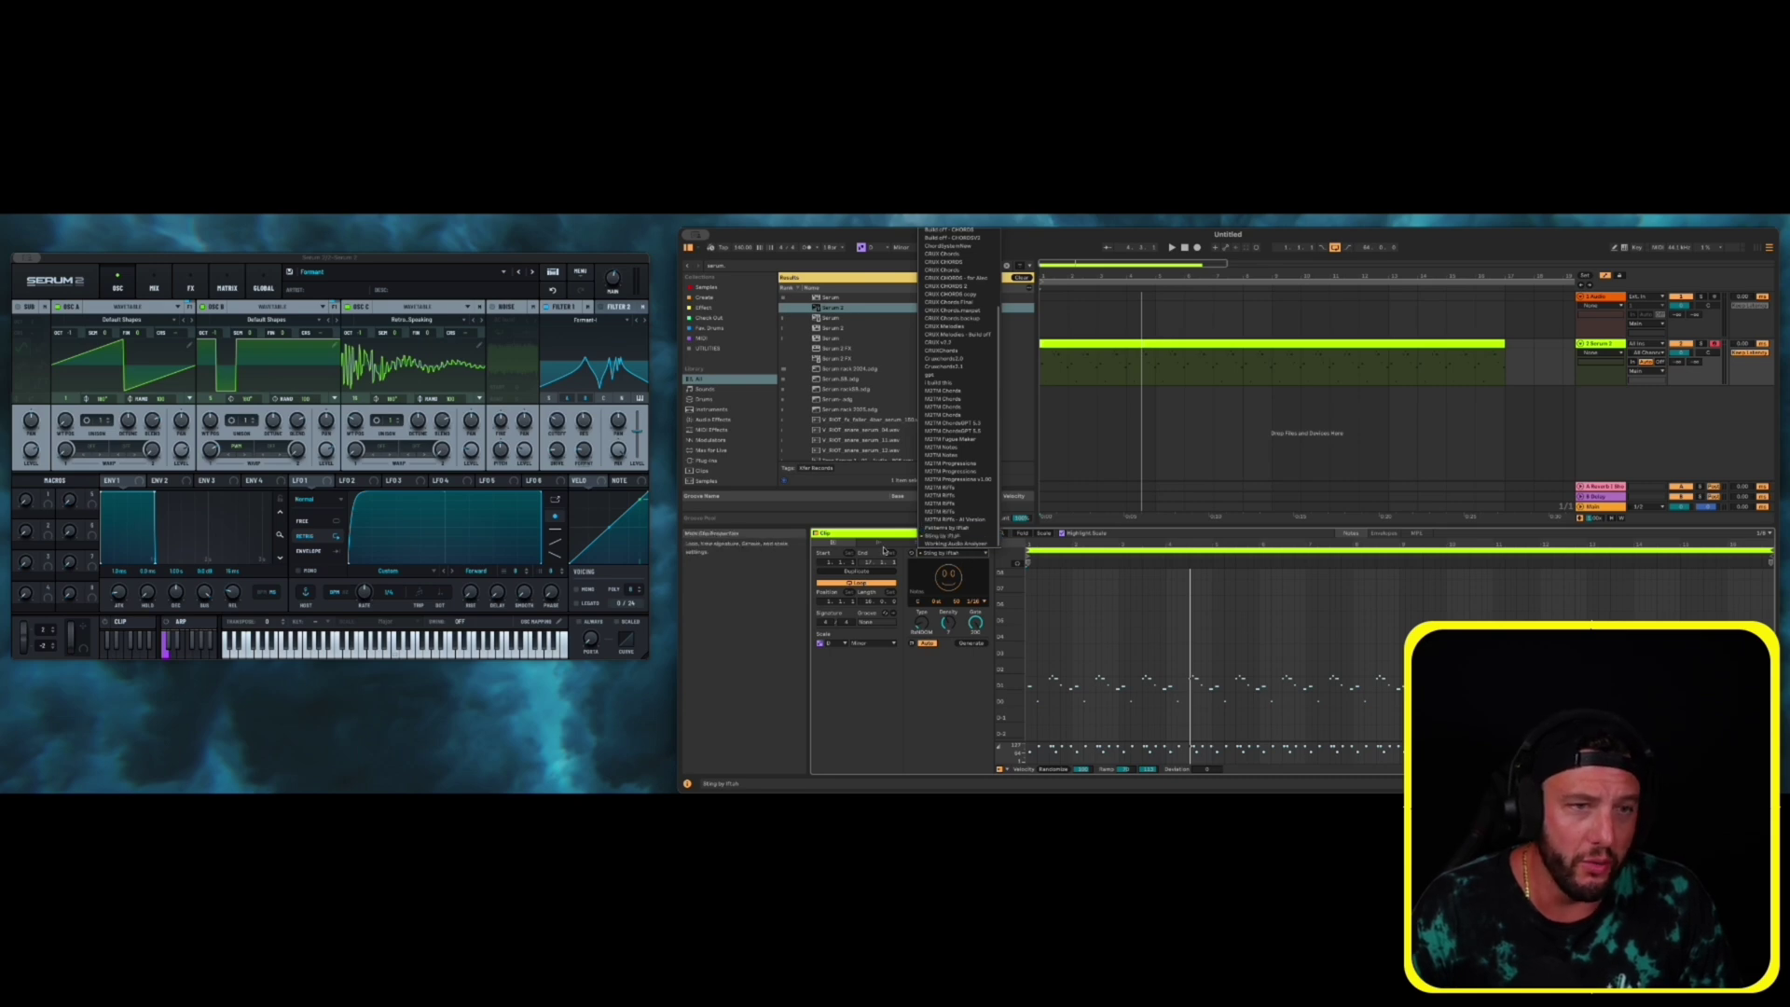
# Browse the Splice, Packs, Templates and finally Samples locations under Places
pyautogui.click(17, 260)
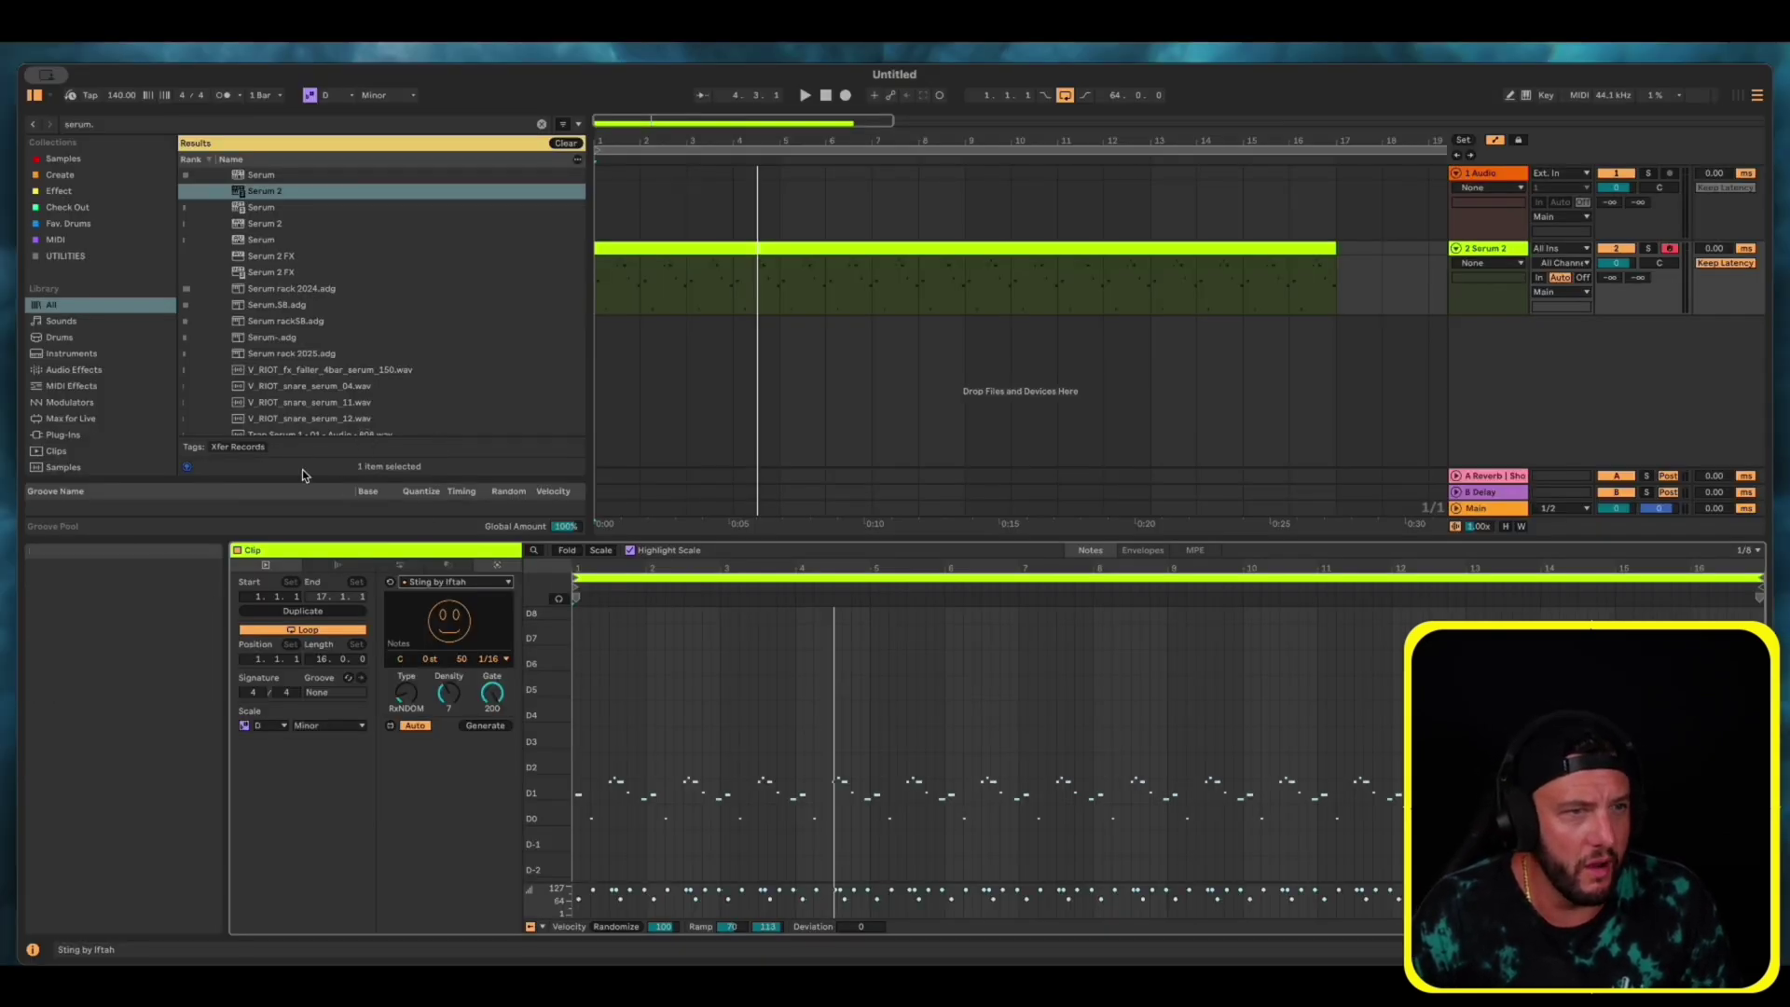
pyautogui.scroll(-3, 84, 456)
pyautogui.click(60, 447)
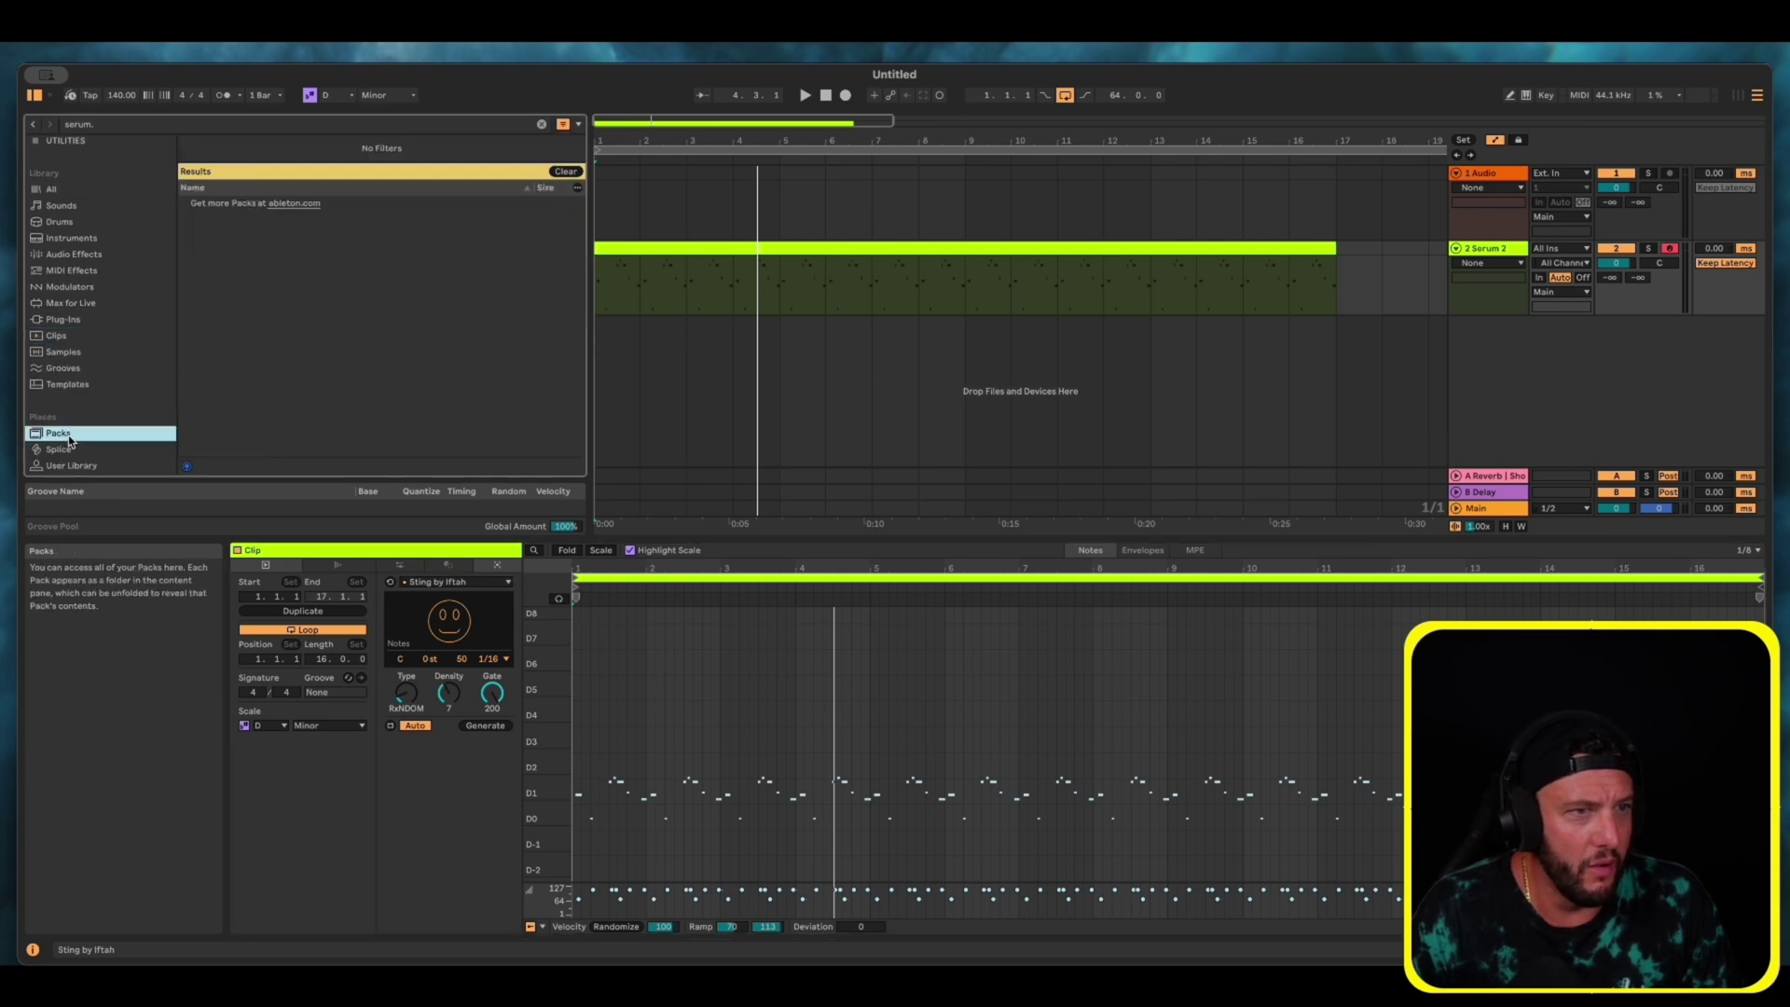
pyautogui.click(61, 434)
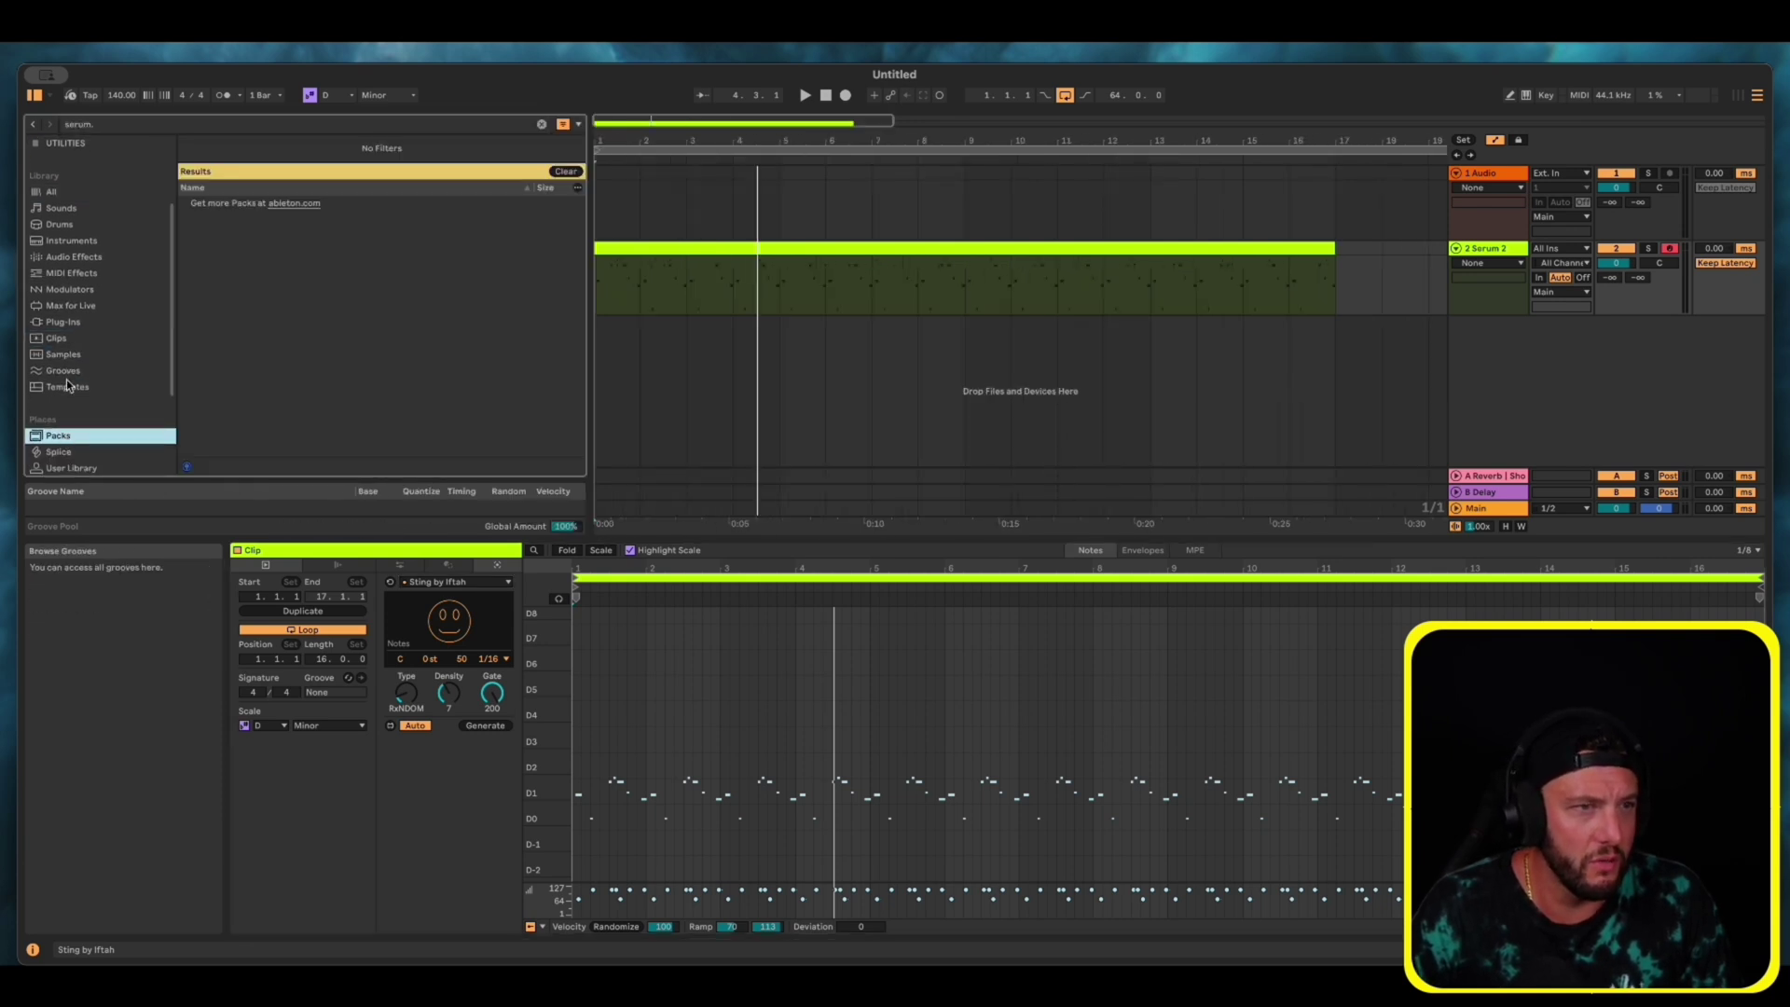
pyautogui.click(67, 384)
pyautogui.scroll(-1, 65, 396)
pyautogui.click(57, 448)
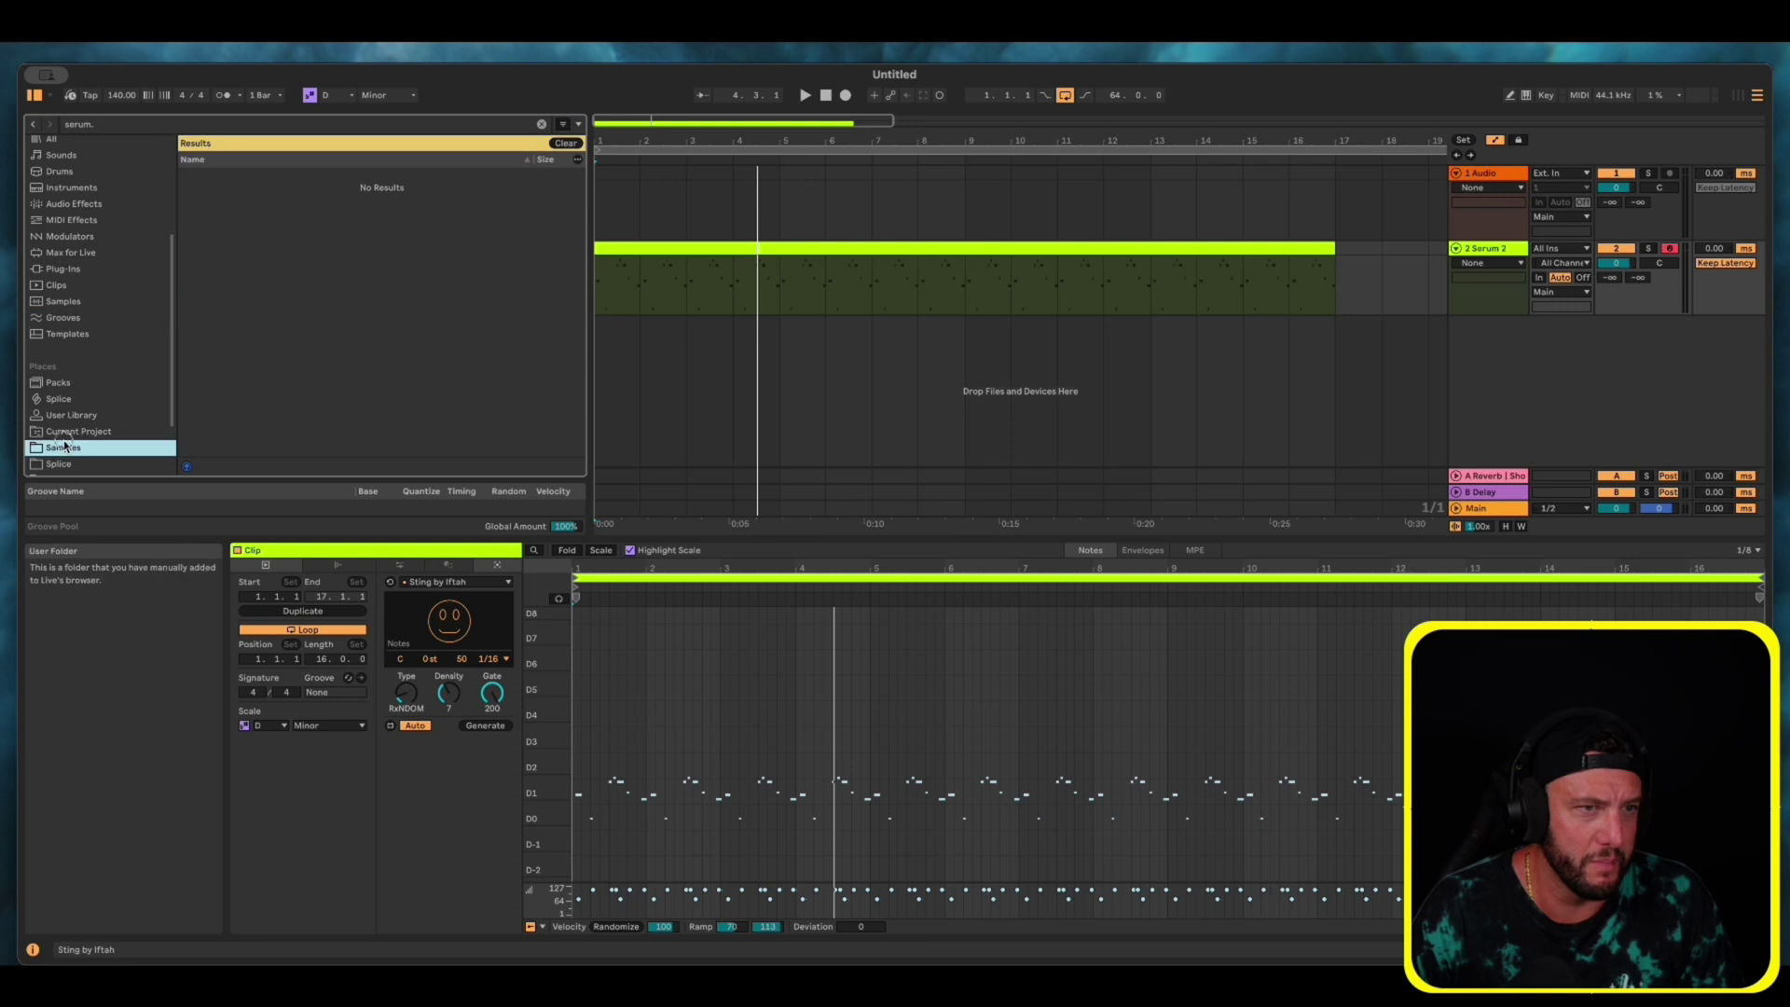